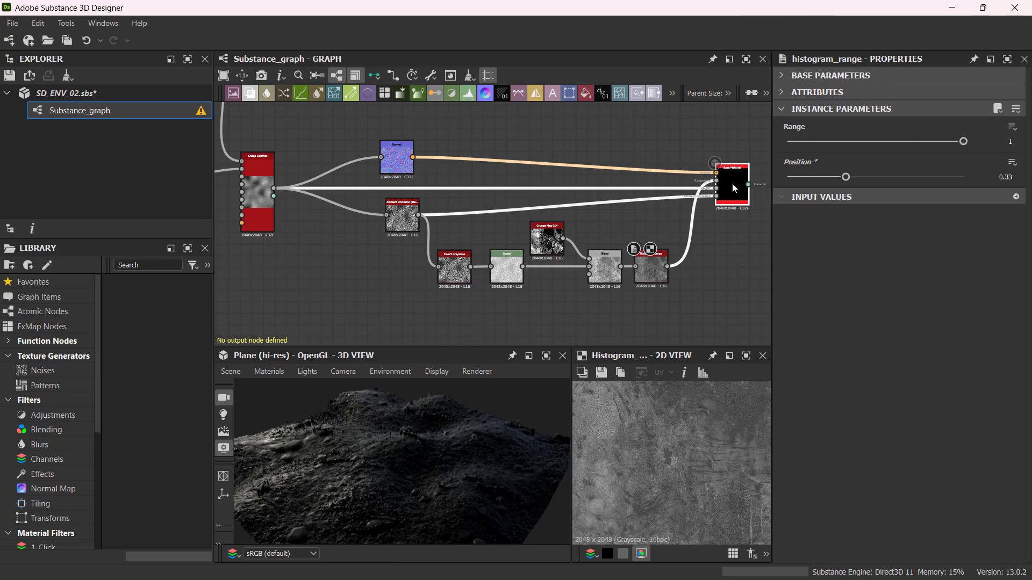
# Enable the Base Color user-defined map on the Base Material node.
pyautogui.click(732, 183)
pyautogui.scroll(10, 732, 183)
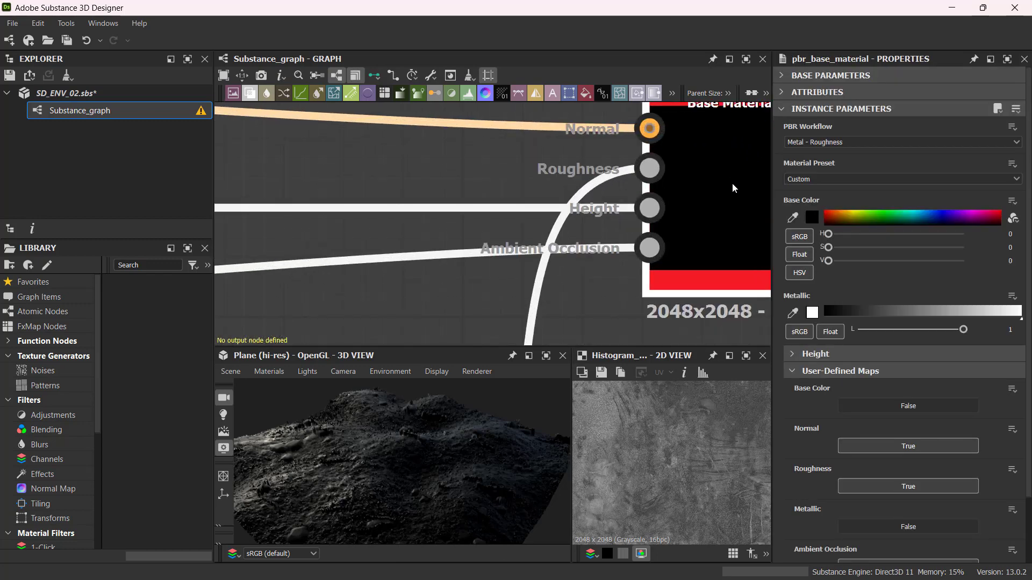
pyautogui.press('ctrl')
pyautogui.press('ctrl')
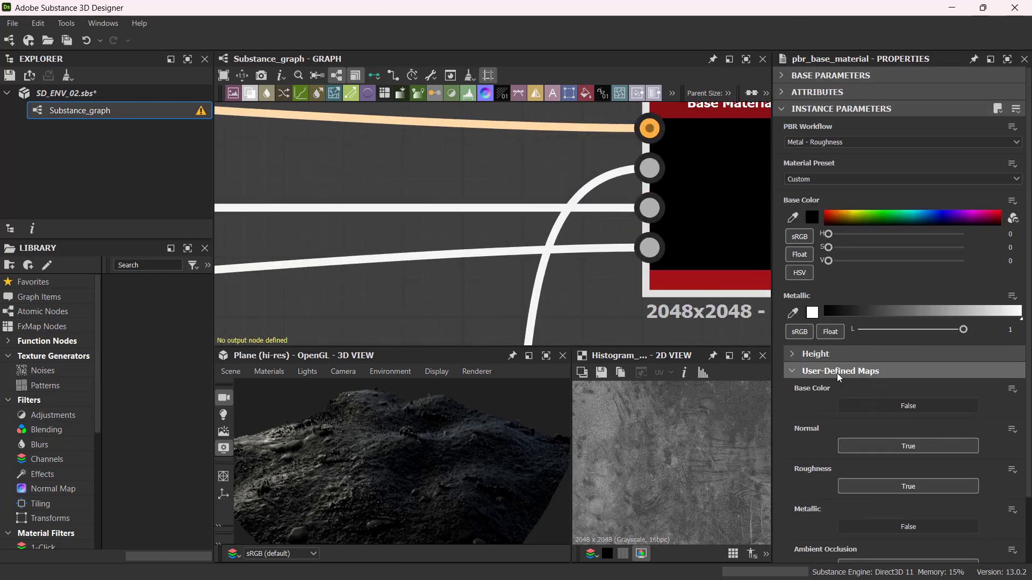
pyautogui.press('ctrl')
pyautogui.press('ctrl')
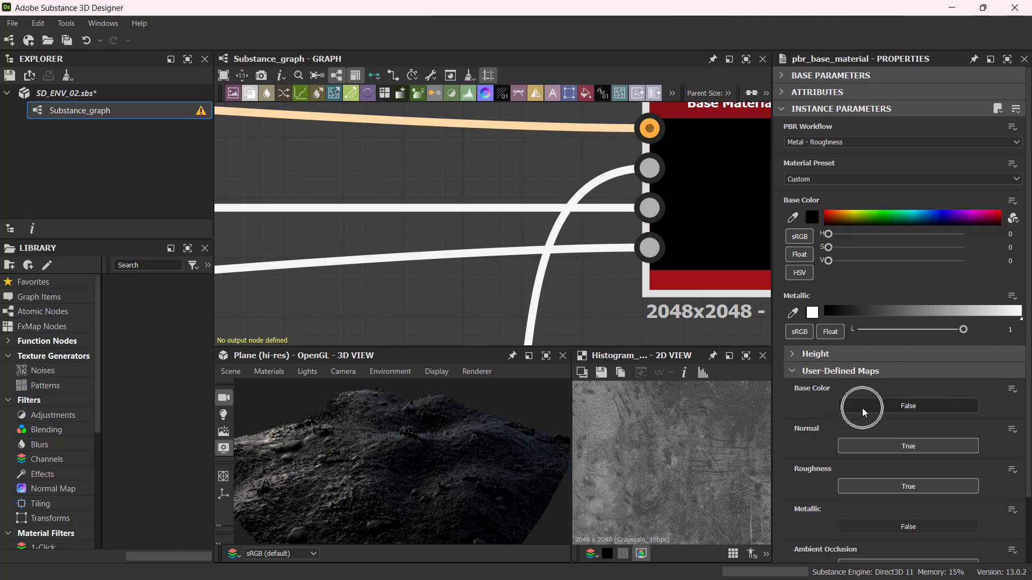
pyautogui.click(862, 408)
pyautogui.scroll(-5, 473, 242)
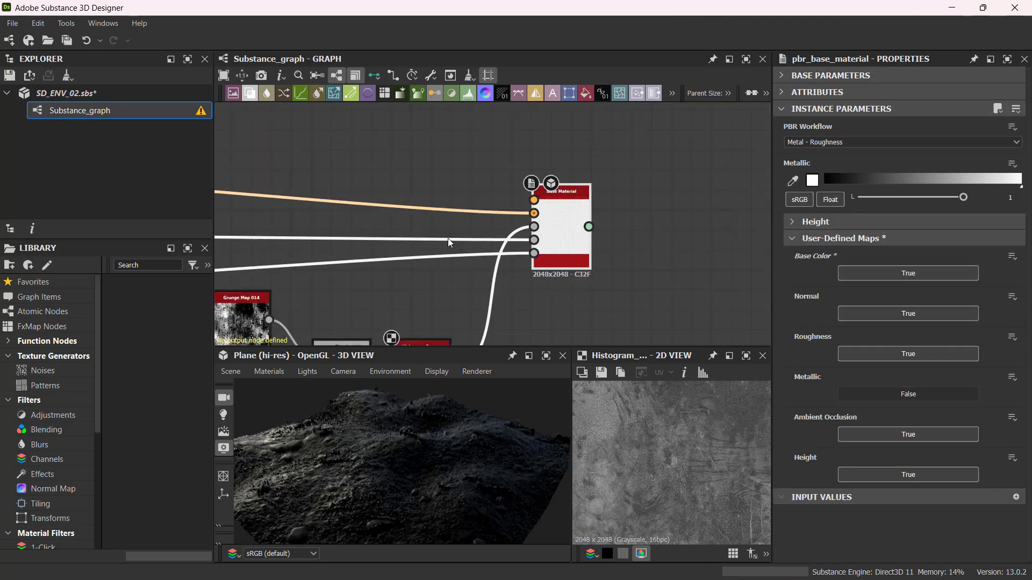
pyautogui.scroll(-8, 587, 217)
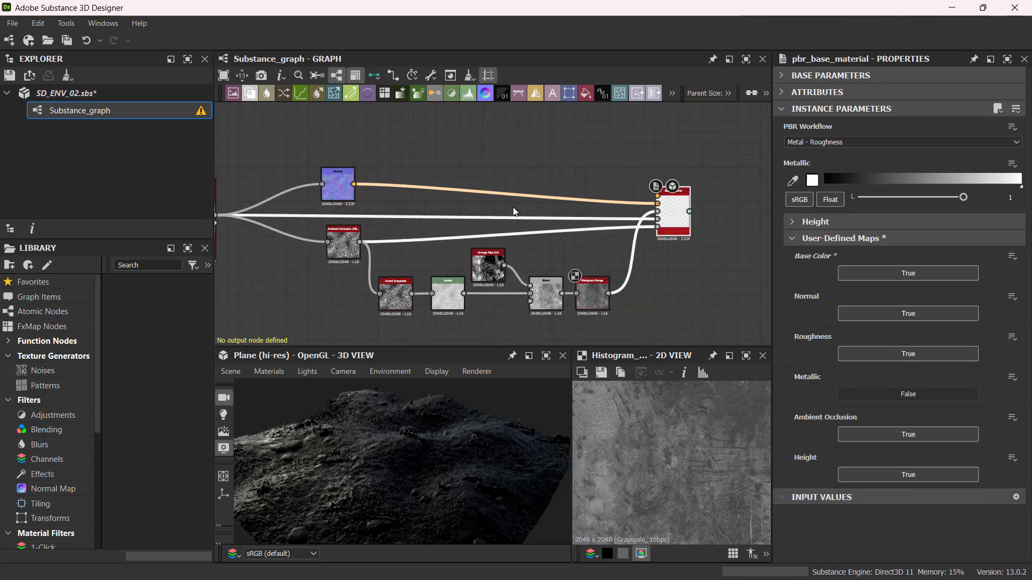
# Add a Curvature Smooth node to the graph and place it above the Normal node.
pyautogui.moveTo(492, 203); pyautogui.dragTo(505, 204, button='middle')
pyautogui.scroll(1, 426, 159)
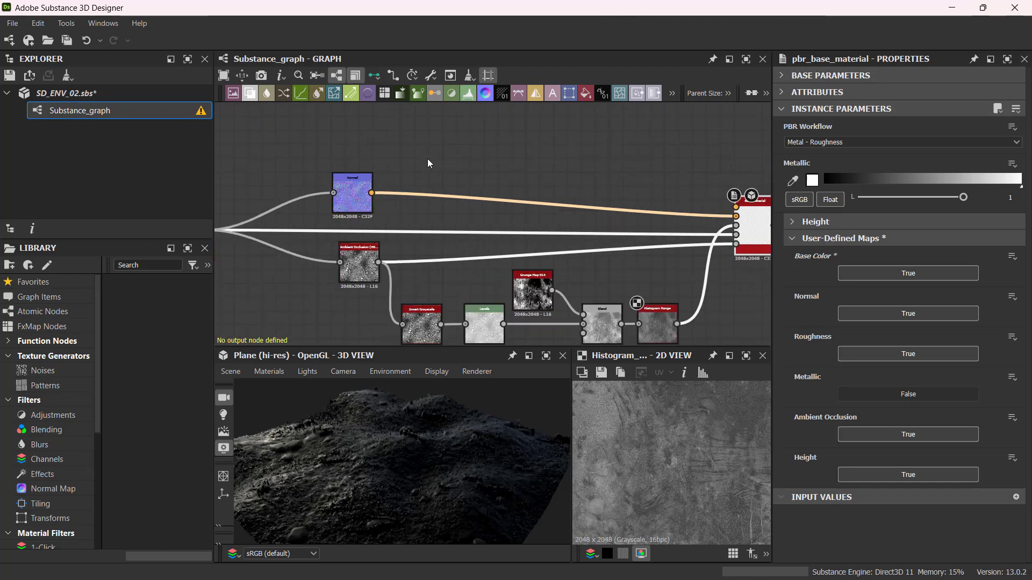
pyautogui.scroll(1, 428, 163)
pyautogui.press('space')
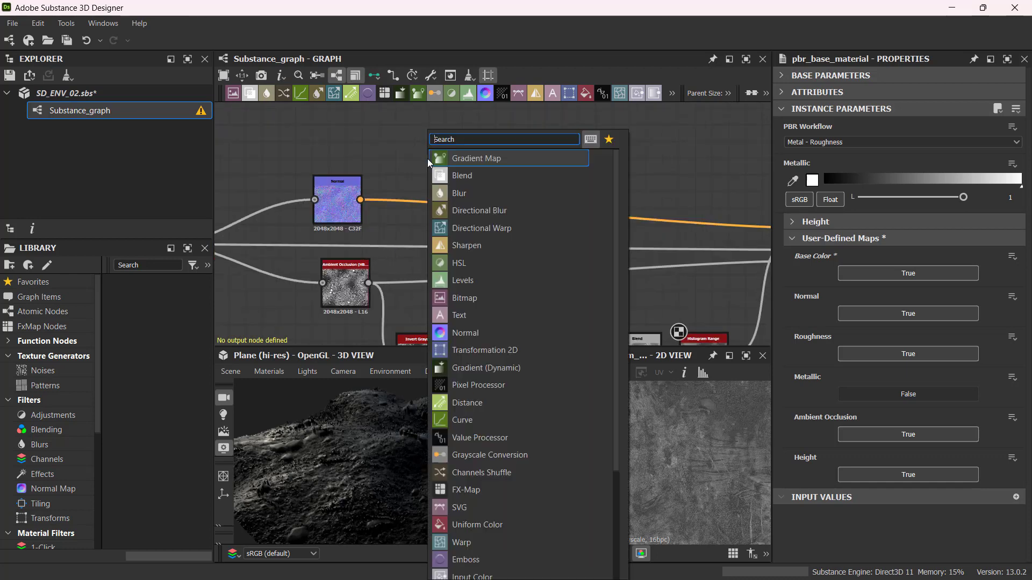
pyautogui.write('curv')
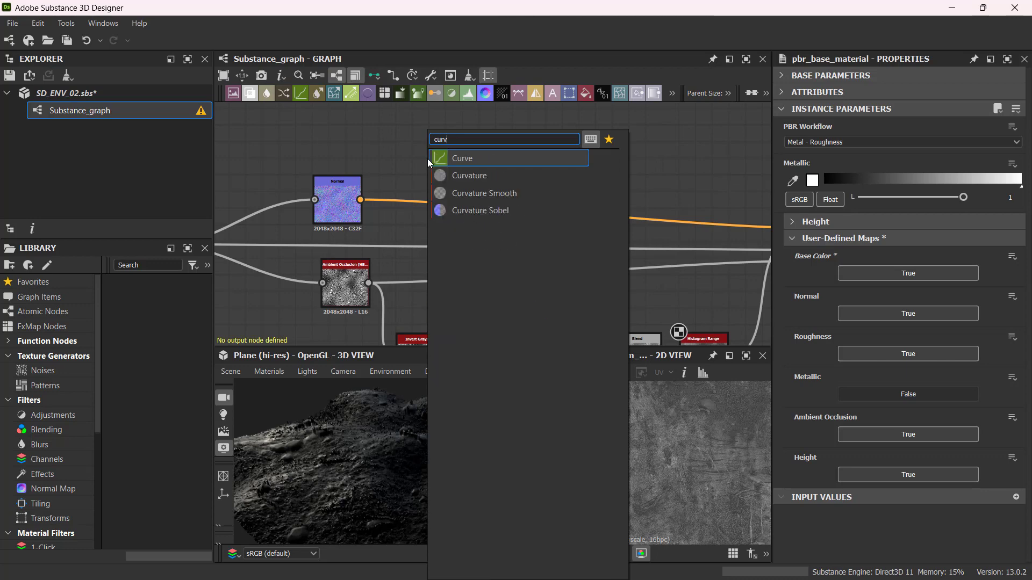
pyautogui.click(468, 189)
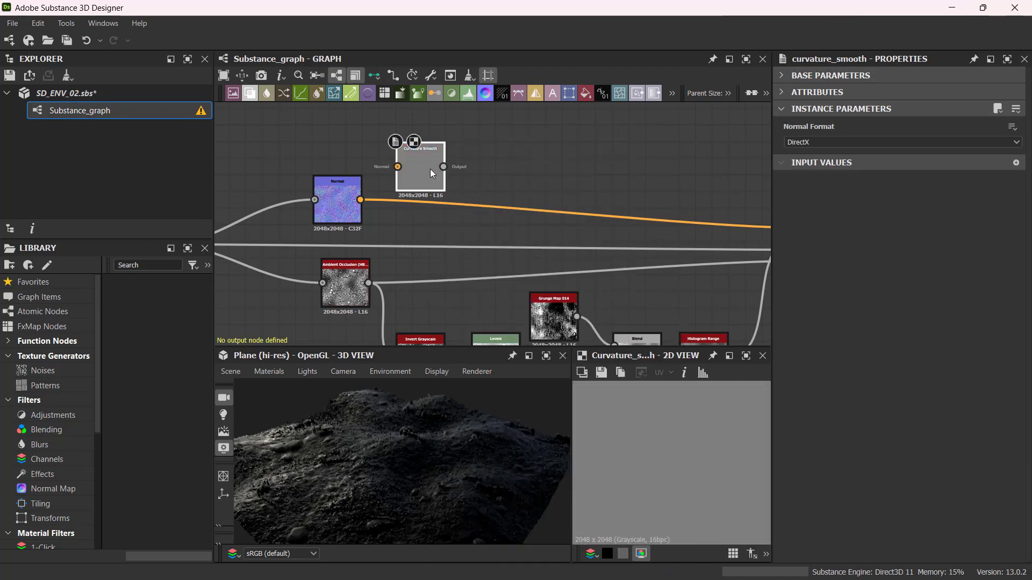
pyautogui.moveTo(428, 170); pyautogui.dragTo(407, 137)
pyautogui.scroll(-2, 407, 137)
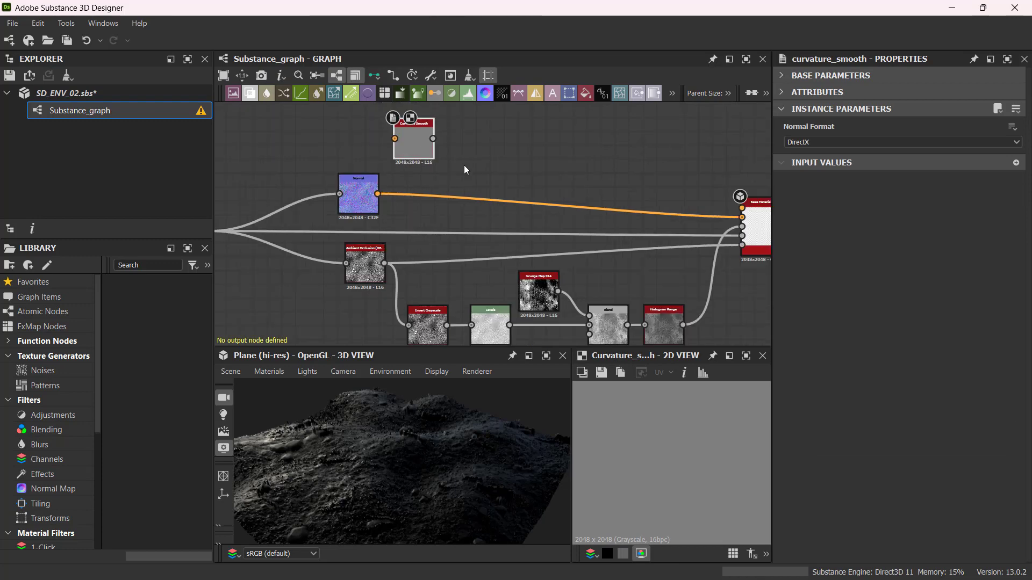
pyautogui.moveTo(407, 137); pyautogui.dragTo(415, 211, button='middle')
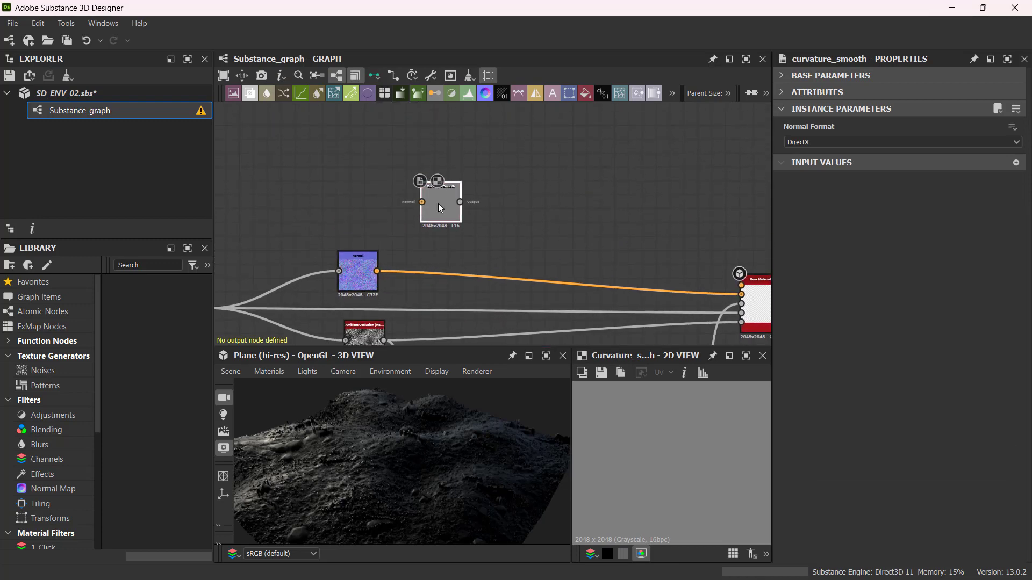
# Connect the Normal node's output to the Curvature Smooth input and inspect the resulting map up close.
pyautogui.scroll(3, 384, 271)
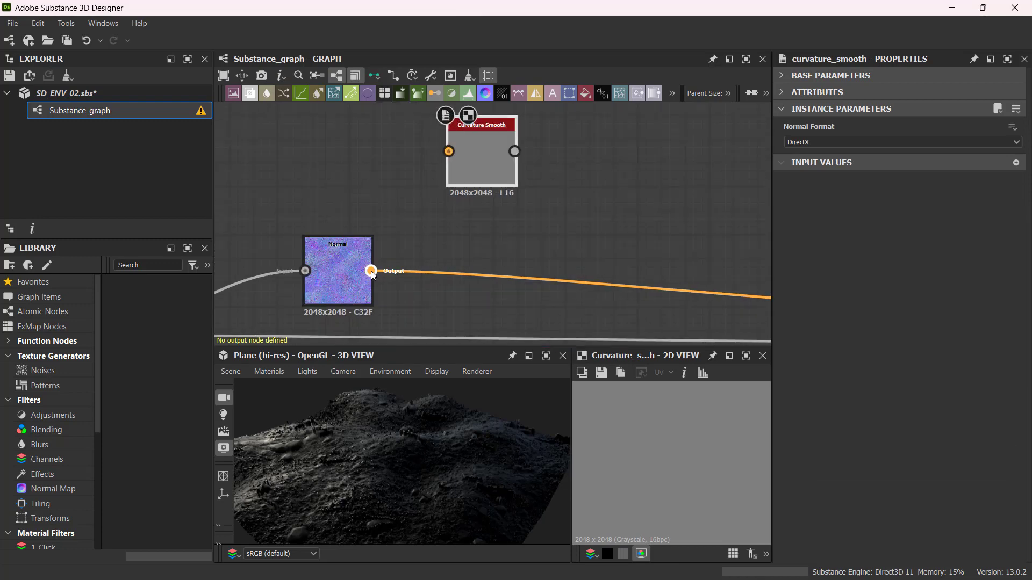
pyautogui.moveTo(371, 271); pyautogui.dragTo(450, 152)
pyautogui.scroll(-1, 518, 233)
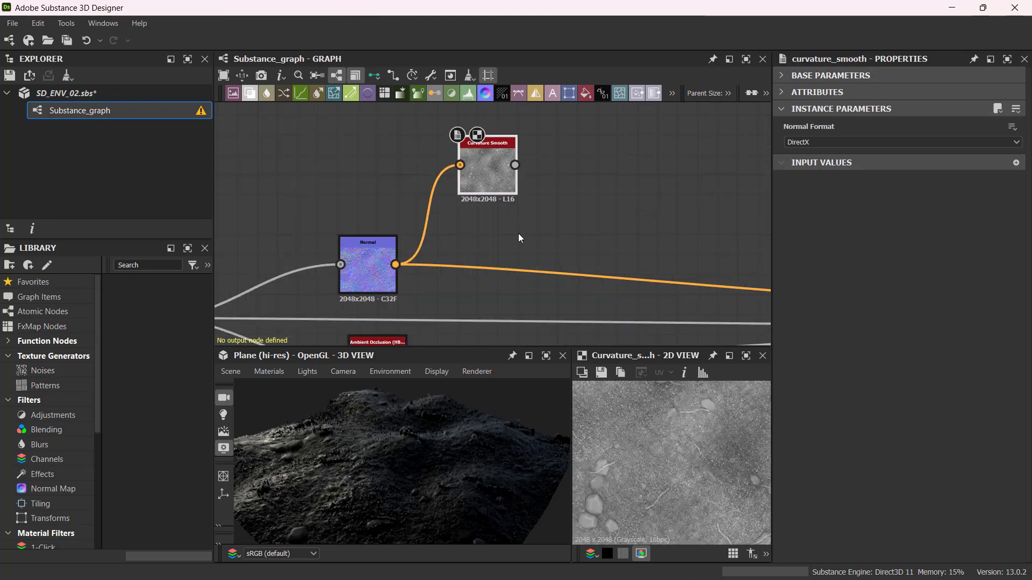
pyautogui.moveTo(547, 229); pyautogui.dragTo(461, 219, button='middle')
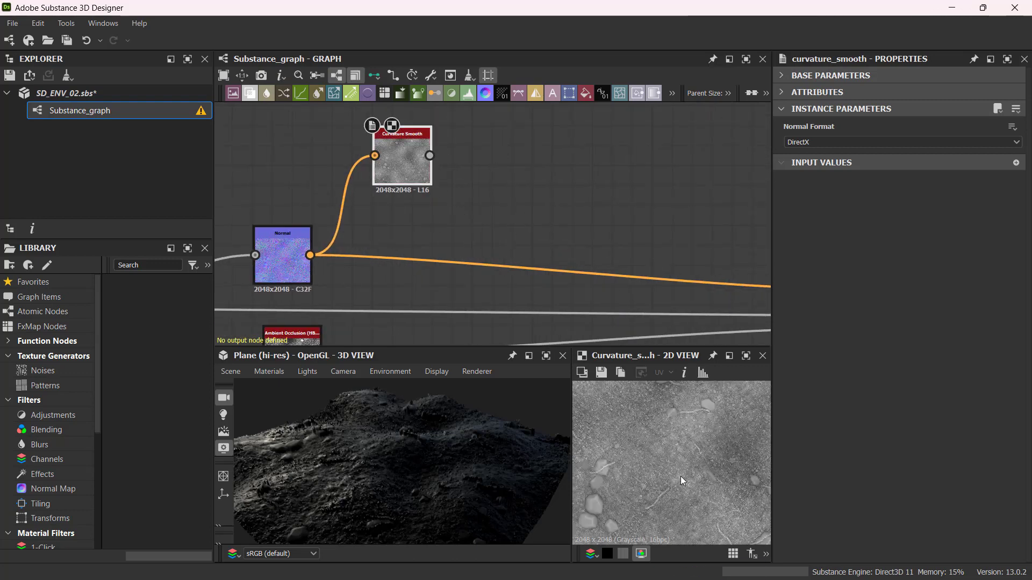
pyautogui.scroll(-5, 678, 475)
pyautogui.scroll(7, 675, 469)
pyautogui.press('ctrl')
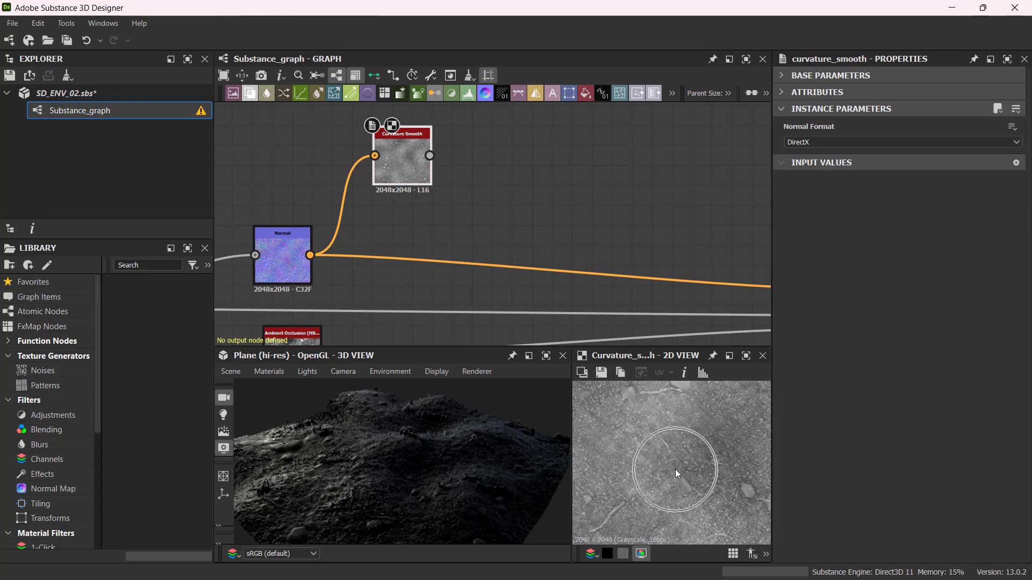
pyautogui.scroll(-4, 675, 469)
# Add a Blend node beside Curvature Smooth and connect the Curvature Smooth output to its Foreground input.
pyautogui.moveTo(408, 173); pyautogui.dragTo(377, 167)
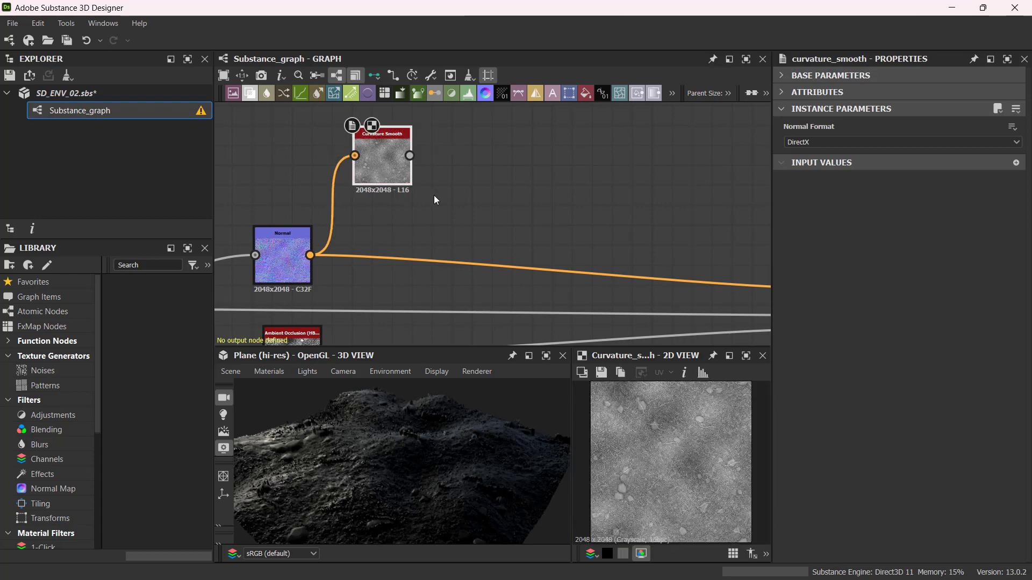
pyautogui.scroll(-1, 477, 211)
pyautogui.press('space')
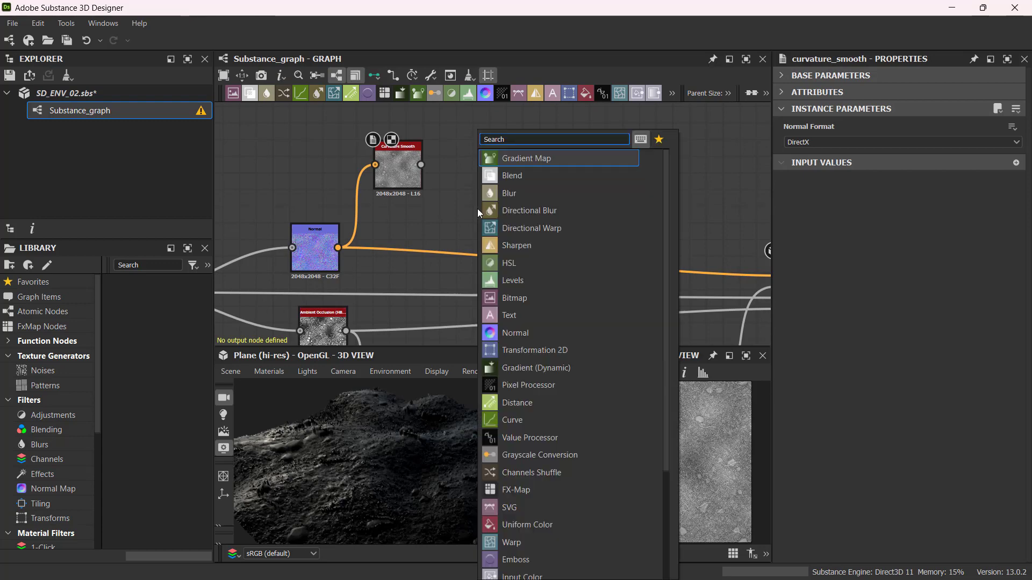
pyautogui.click(572, 180)
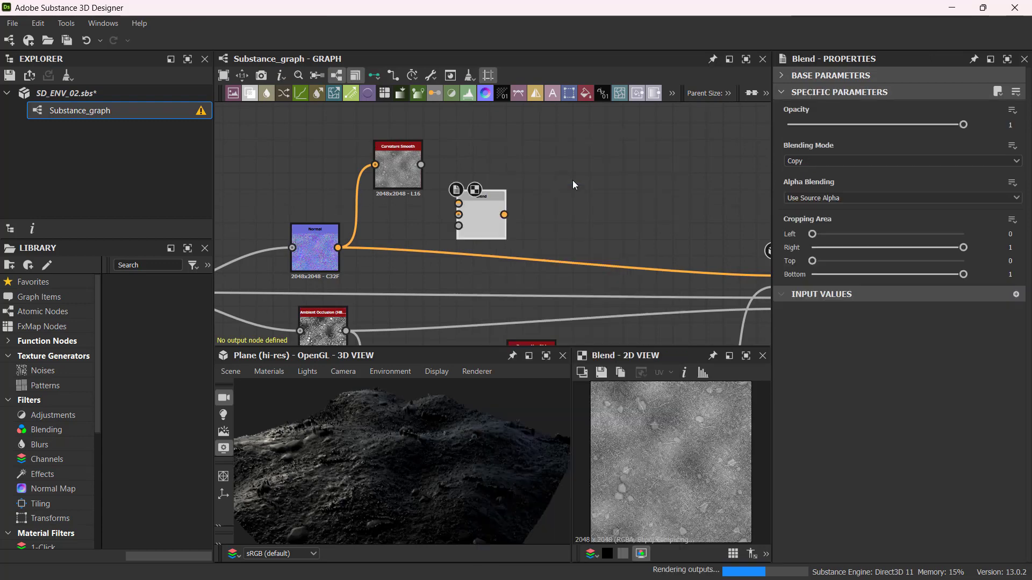
pyautogui.moveTo(563, 210); pyautogui.dragTo(582, 195, button='middle')
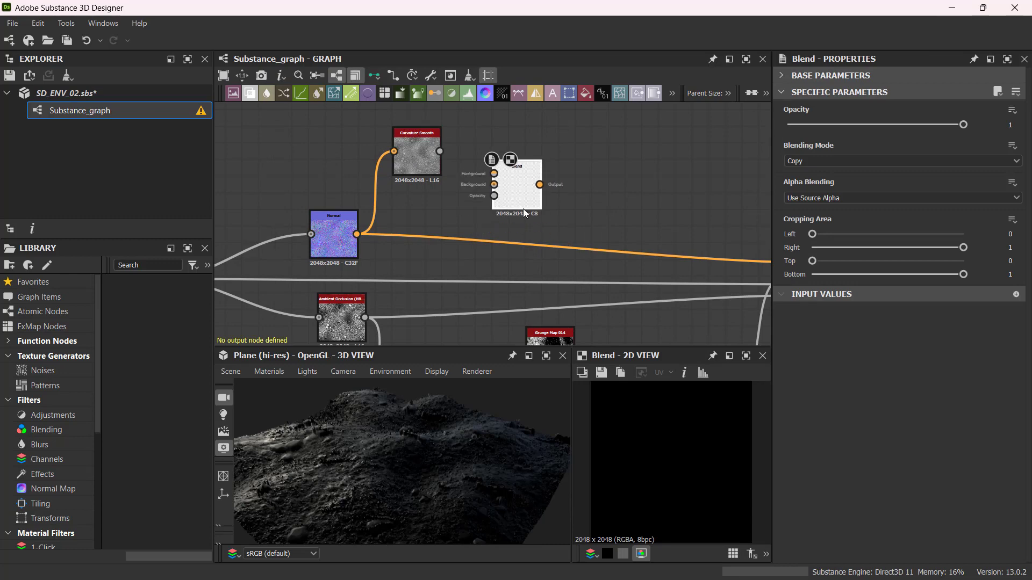
pyautogui.moveTo(523, 209); pyautogui.dragTo(540, 208)
pyautogui.moveTo(439, 151); pyautogui.dragTo(522, 185)
pyautogui.scroll(-4, 347, 212)
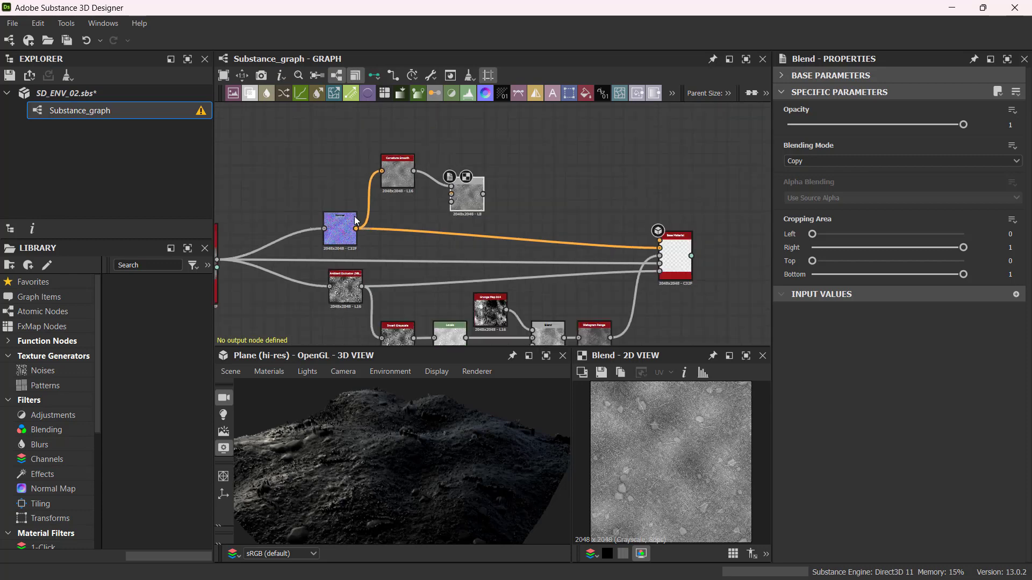
# Connect the final Shape Splatter's Height output to the new Blend node's Background input.
pyautogui.scroll(5, 343, 219)
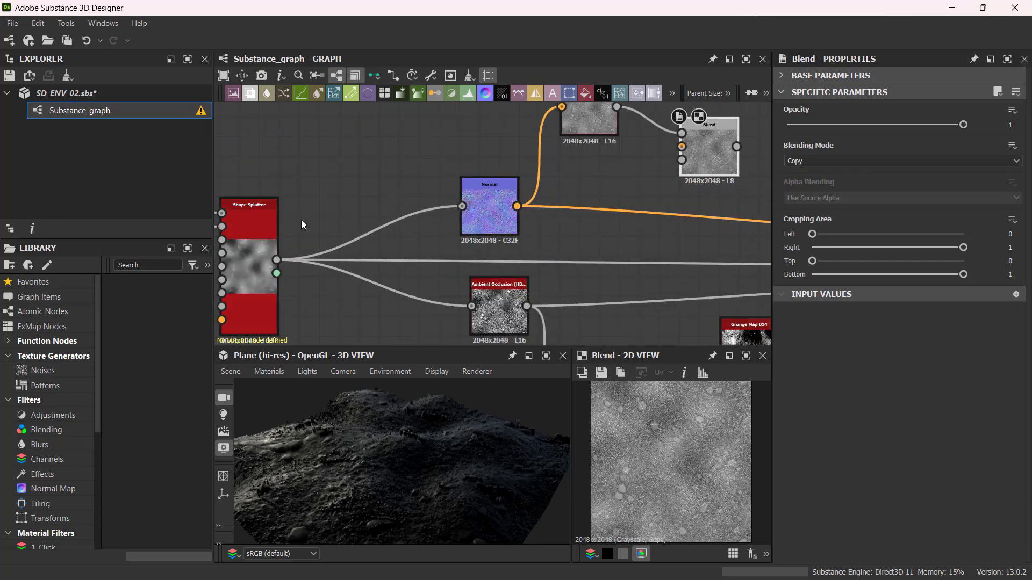
pyautogui.moveTo(256, 237); pyautogui.dragTo(326, 218, button='middle')
pyautogui.click(325, 218)
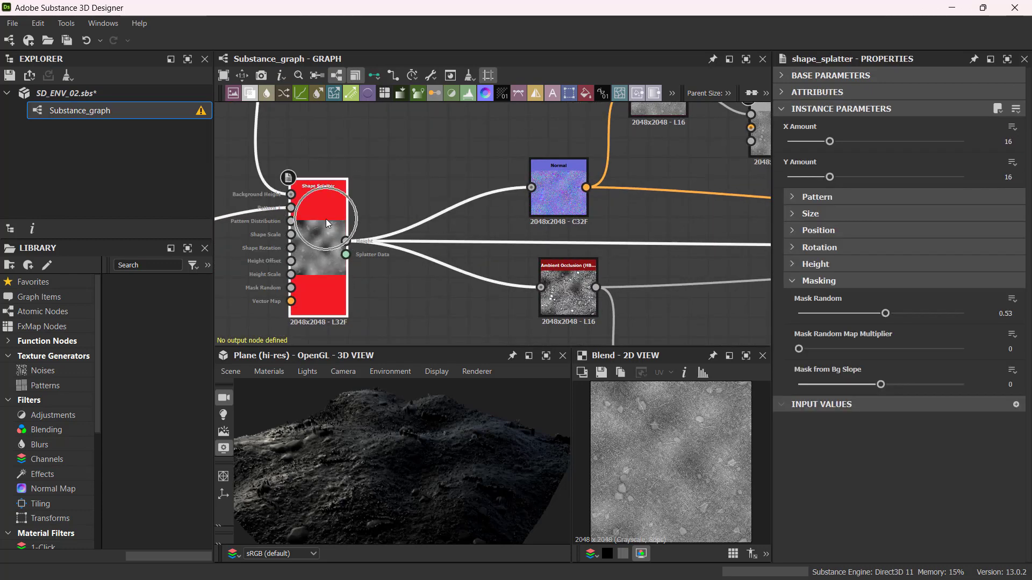
pyautogui.scroll(-4, 326, 218)
pyautogui.scroll(3, 358, 206)
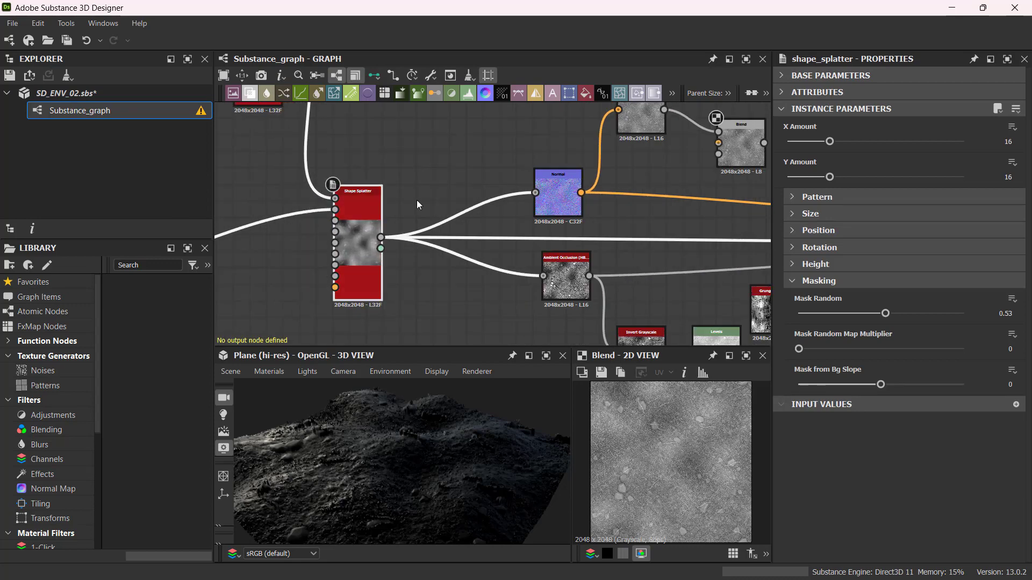
pyautogui.scroll(-3, 417, 200)
pyautogui.scroll(5, 337, 232)
pyautogui.scroll(1, 337, 232)
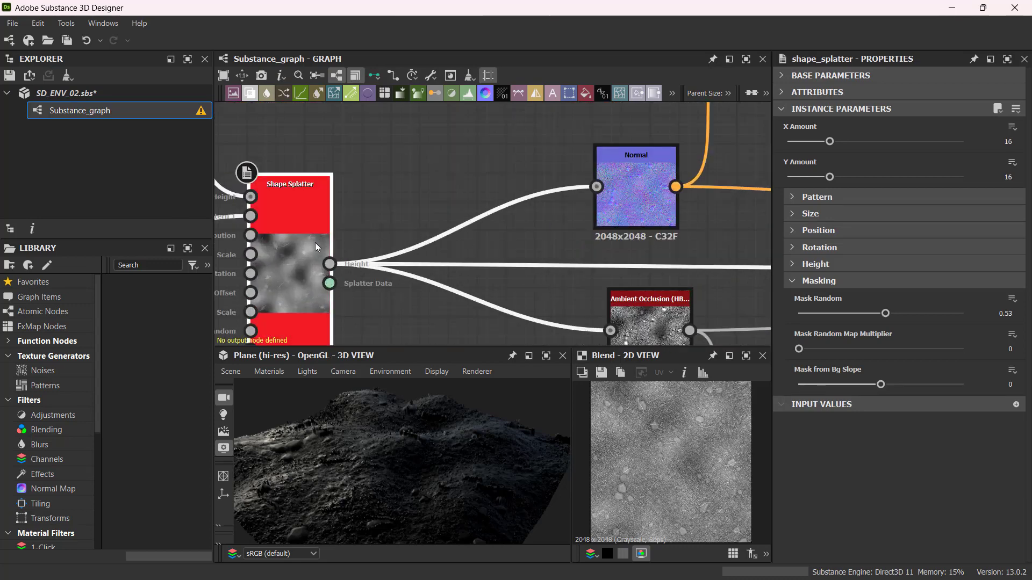
pyautogui.scroll(-3, 327, 262)
pyautogui.scroll(-1, 369, 215)
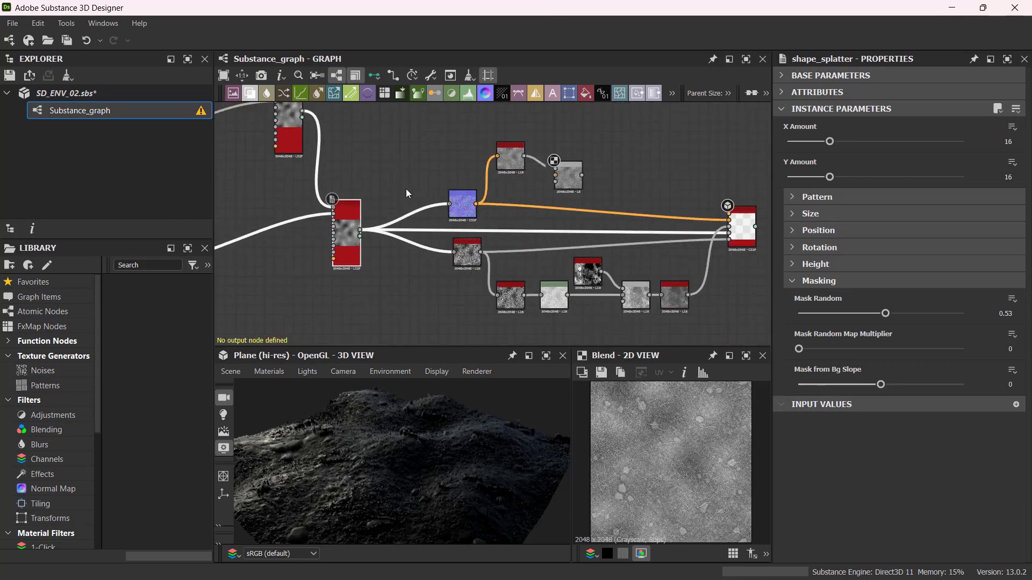
pyautogui.moveTo(362, 233); pyautogui.dragTo(558, 181)
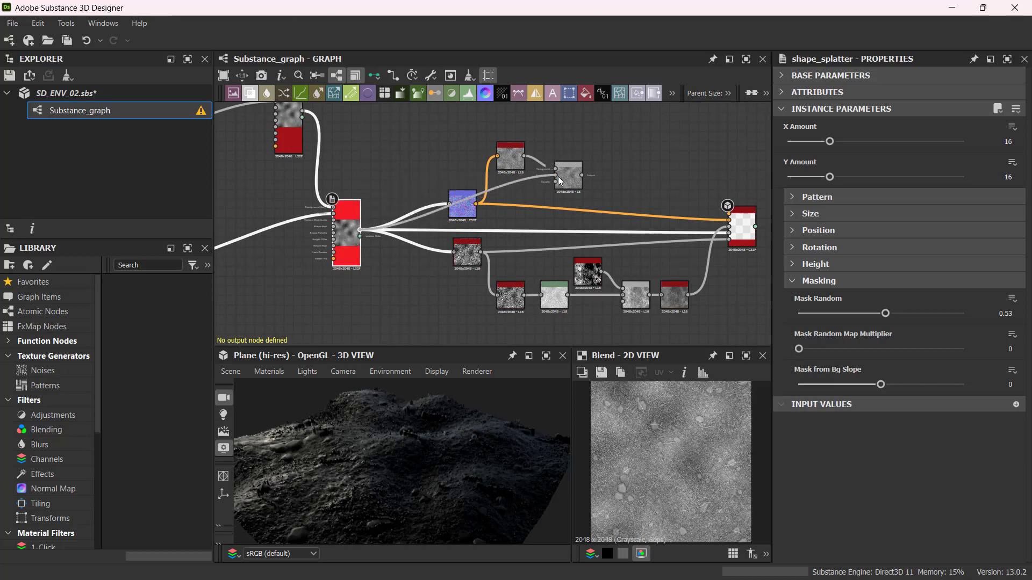
pyautogui.scroll(5, 559, 181)
pyautogui.scroll(-2, 543, 182)
# Insert a dot node on the Shape Splatter-to-Blend link, route it above the Normal node, and move Curvature Smooth clear of the link.
pyautogui.moveTo(481, 211); pyautogui.dragTo(563, 195, button='middle')
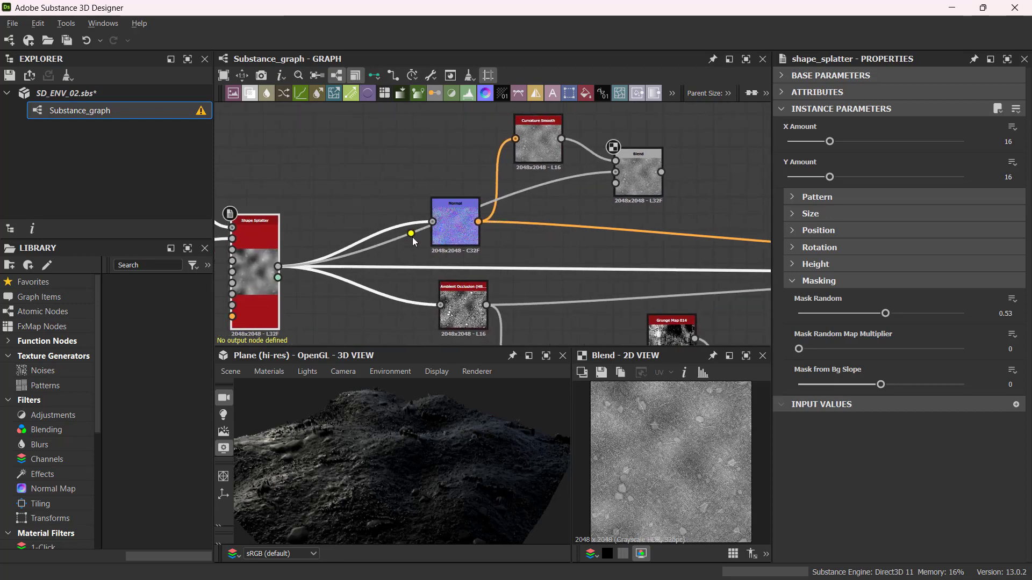
pyautogui.doubleClick(411, 235)
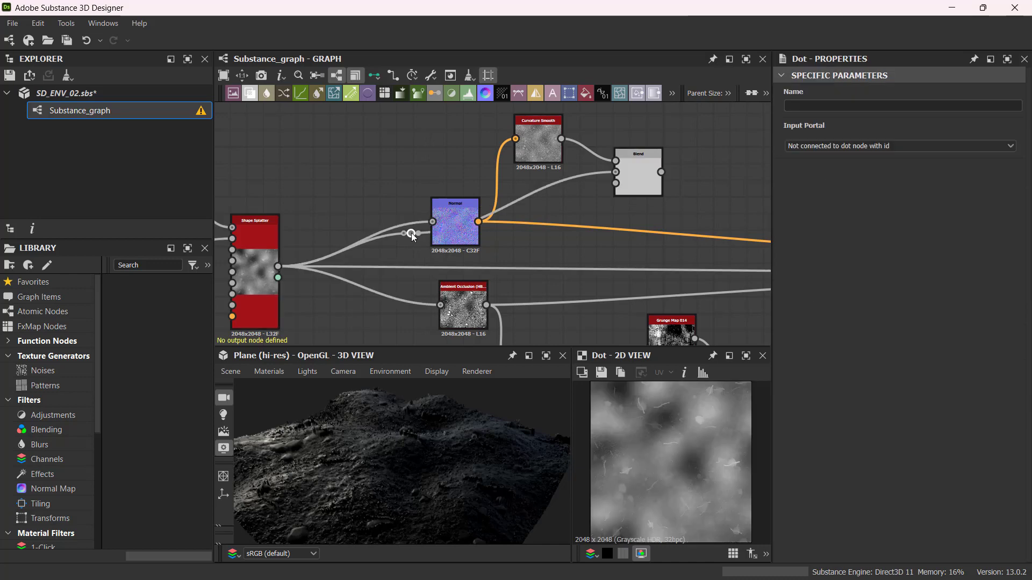
pyautogui.moveTo(413, 237); pyautogui.dragTo(364, 171)
pyautogui.scroll(-2, 540, 183)
pyautogui.moveTo(543, 183); pyautogui.dragTo(494, 256, button='middle')
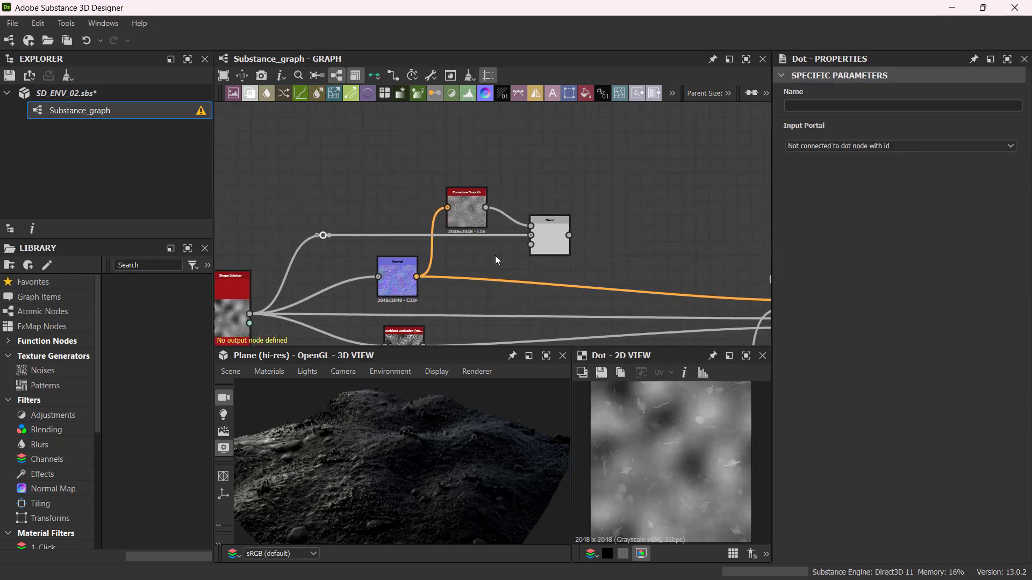
pyautogui.moveTo(460, 207); pyautogui.dragTo(466, 192)
# Preview the new Blend node and set its opacity to 0.62.
pyautogui.click(553, 238)
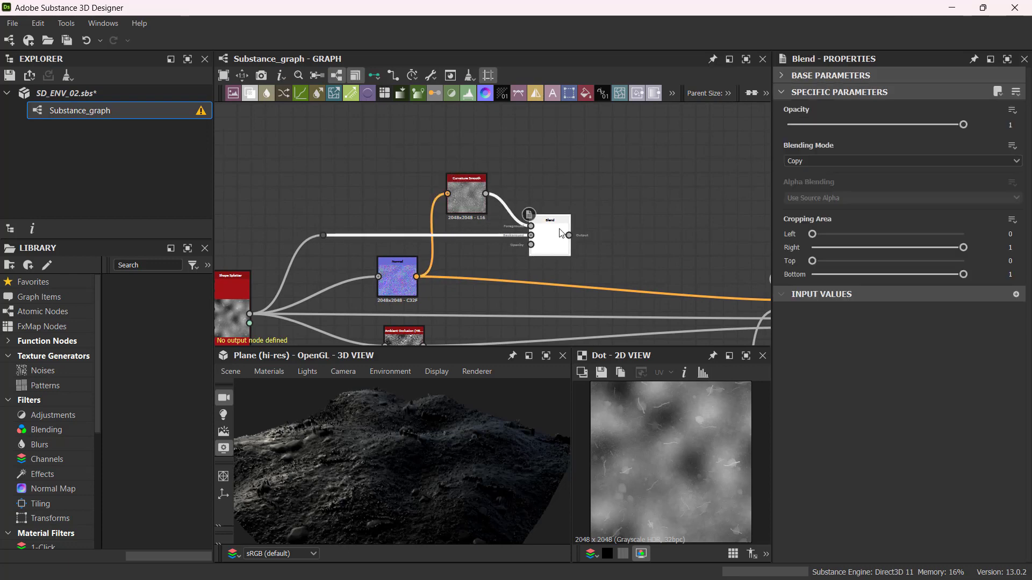
pyautogui.scroll(5, 630, 228)
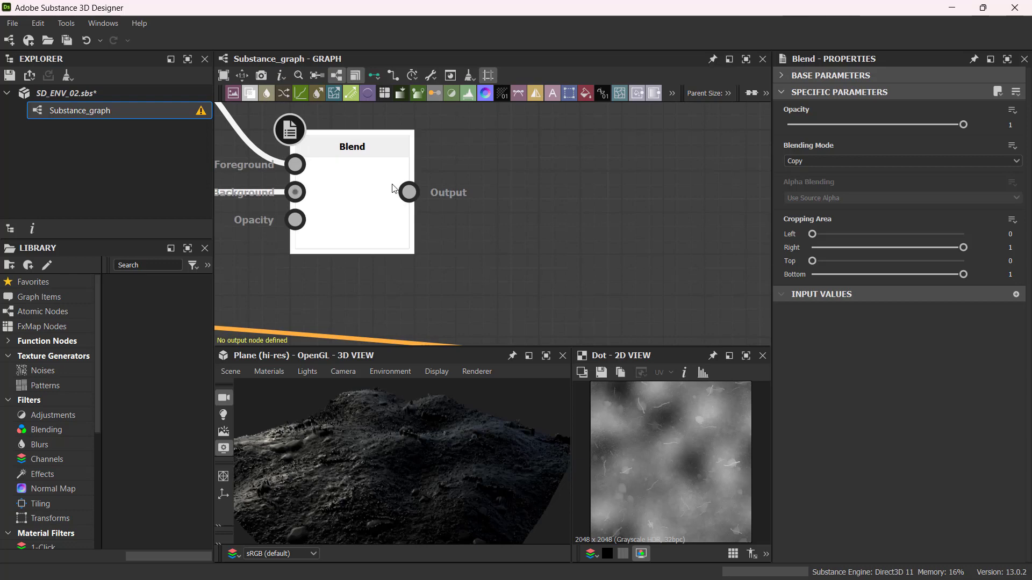
pyautogui.doubleClick(378, 187)
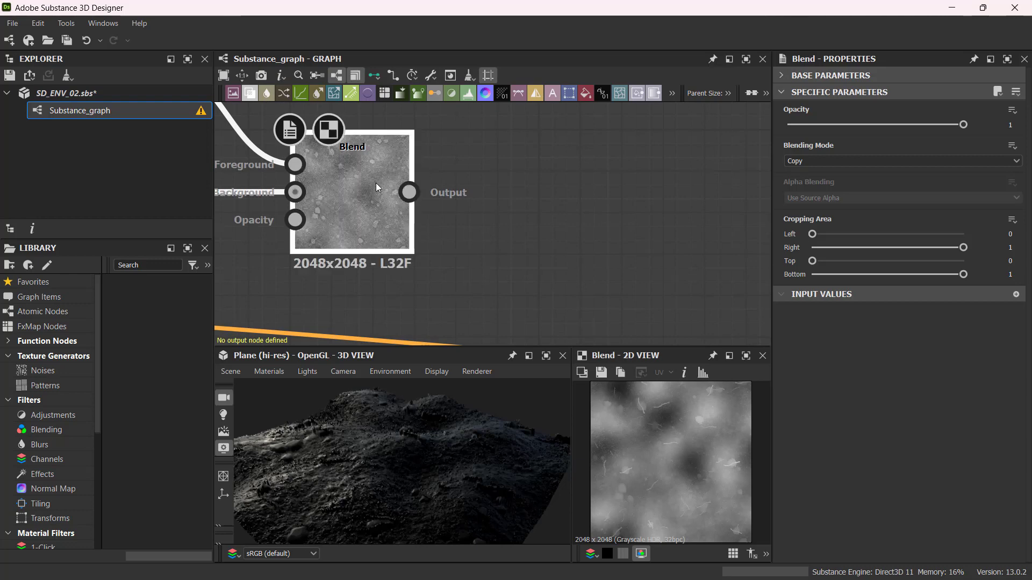
pyautogui.moveTo(566, 183); pyautogui.dragTo(650, 209, button='middle')
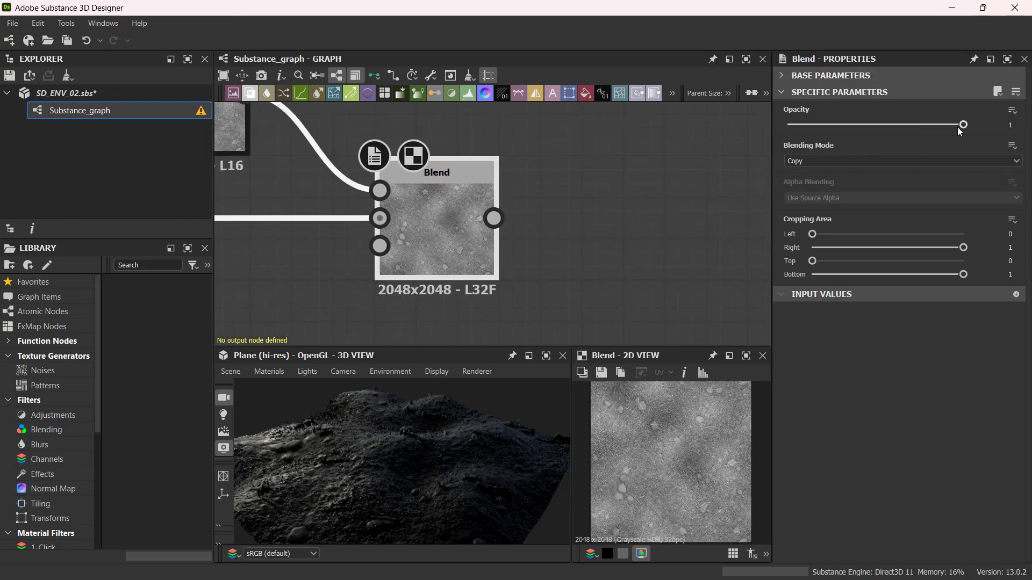
pyautogui.moveTo(962, 126); pyautogui.dragTo(895, 115)
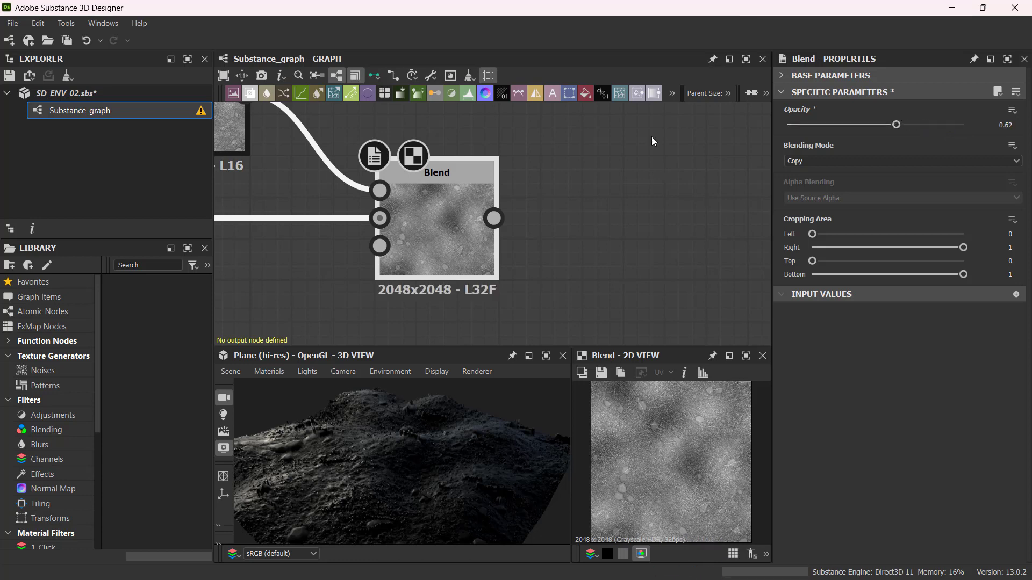
pyautogui.scroll(-3, 546, 162)
pyautogui.moveTo(546, 168); pyautogui.dragTo(502, 193, button='middle')
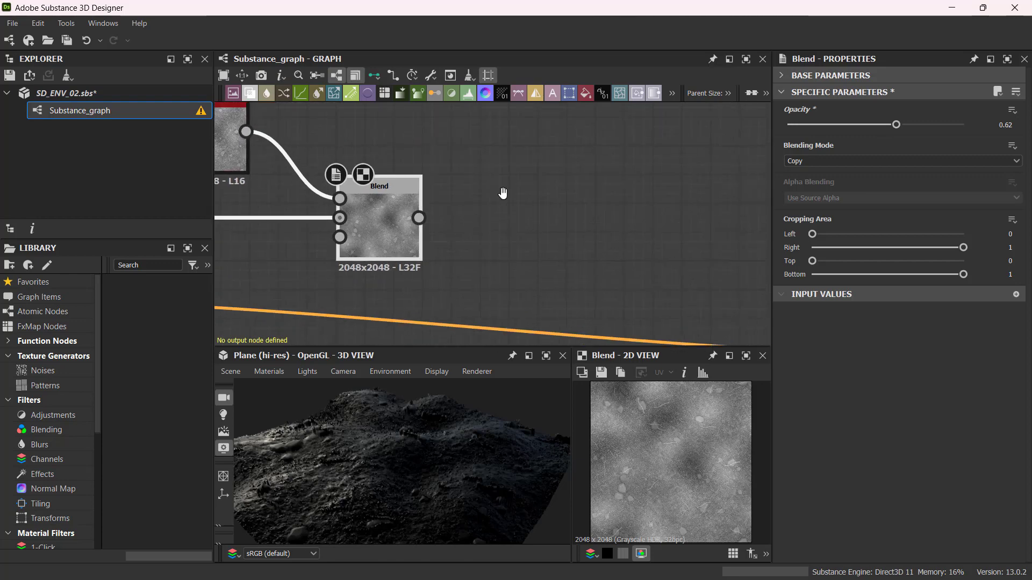
# Add a Grunge Map 013 node and place it above and beyond the Blend node that combines curvature and height.
pyautogui.scroll(2, 689, 472)
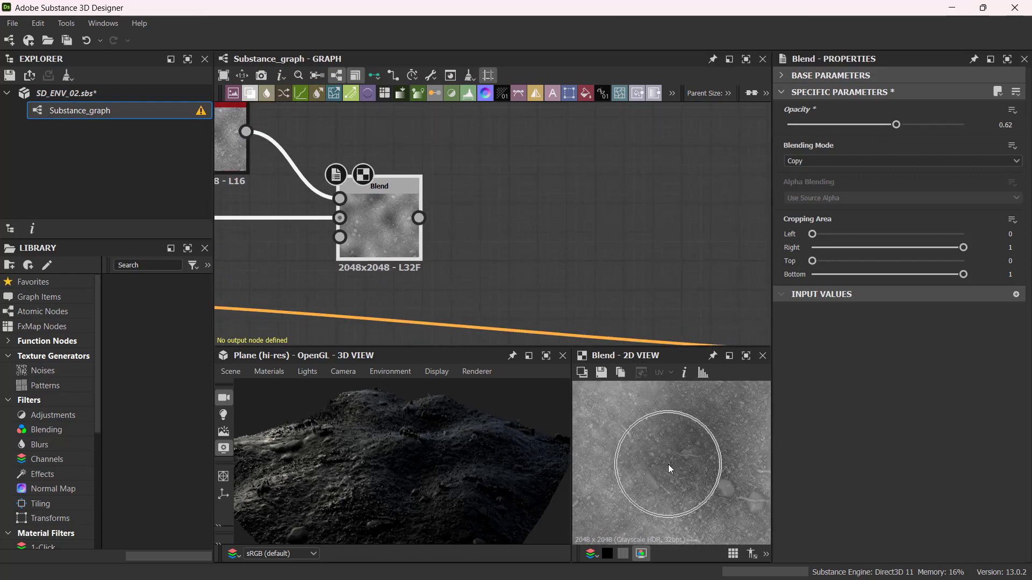
pyautogui.scroll(2, 663, 445)
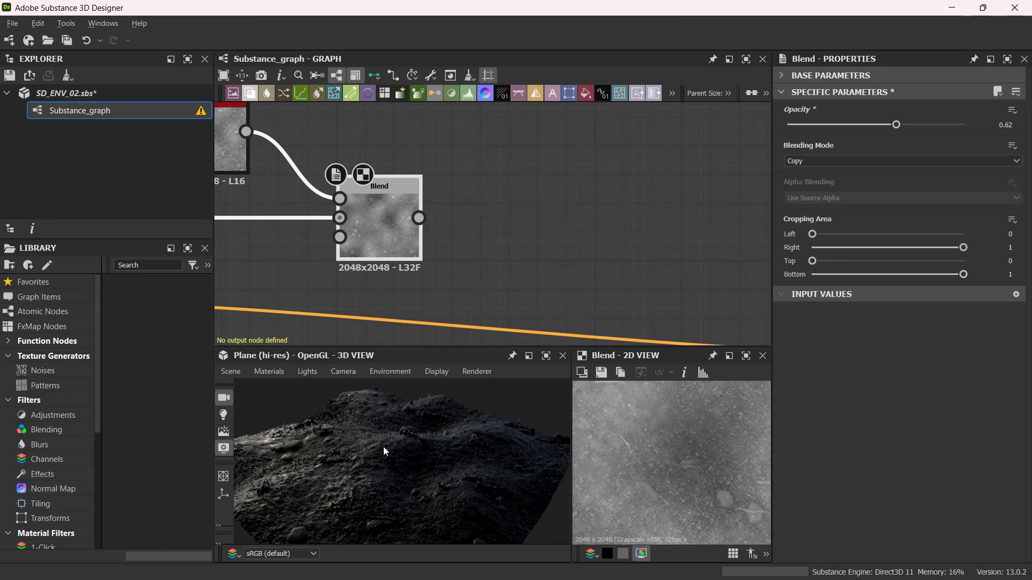
pyautogui.moveTo(383, 447); pyautogui.dragTo(537, 460)
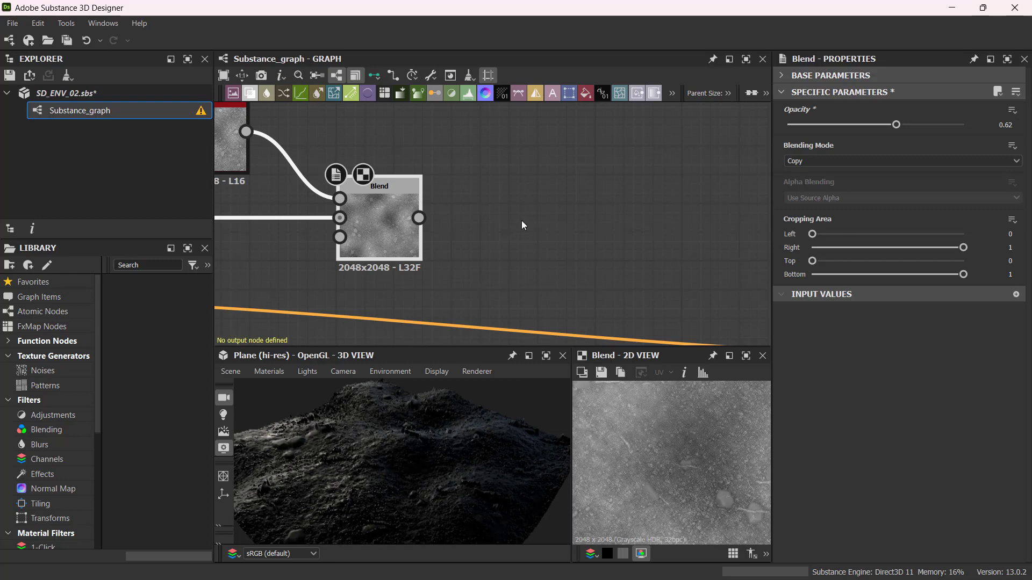
pyautogui.scroll(-2, 489, 166)
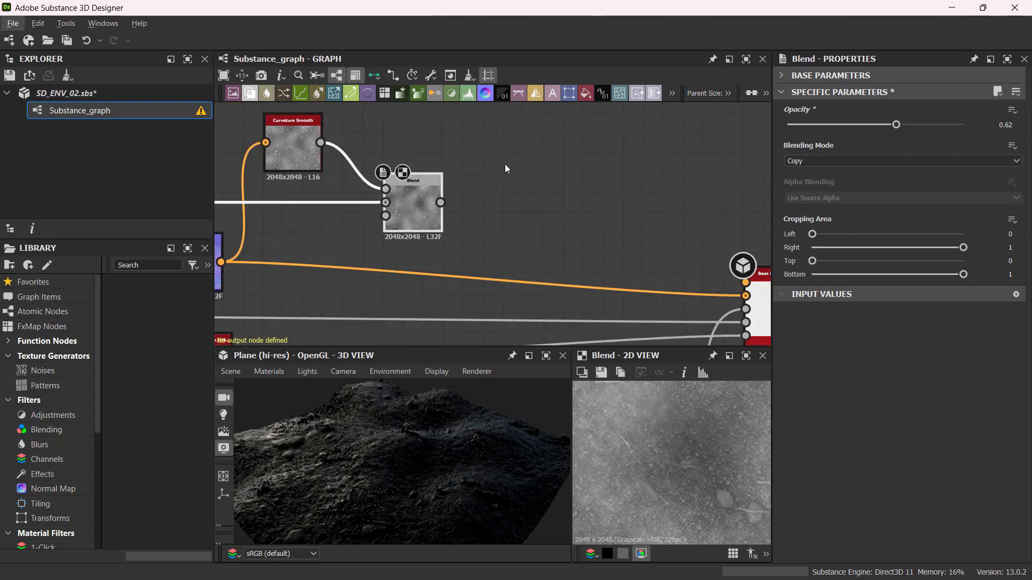
pyautogui.scroll(1, 504, 164)
pyautogui.keyDown('alt'); pyautogui.moveTo(414, 174); pyautogui.dragTo(394, 225, button='middle'); pyautogui.keyUp('alt')
pyautogui.press('space')
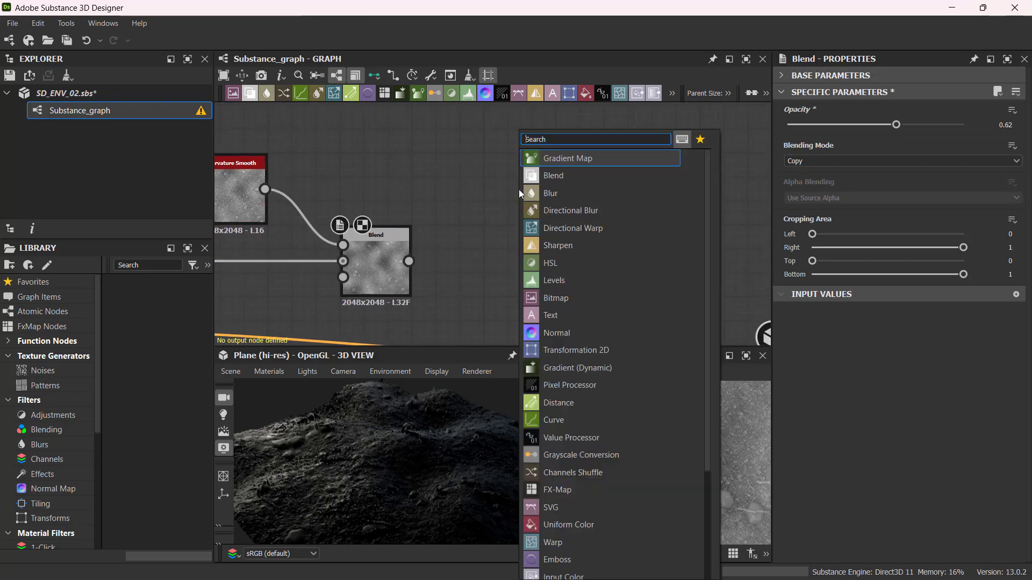
pyautogui.write('grung')
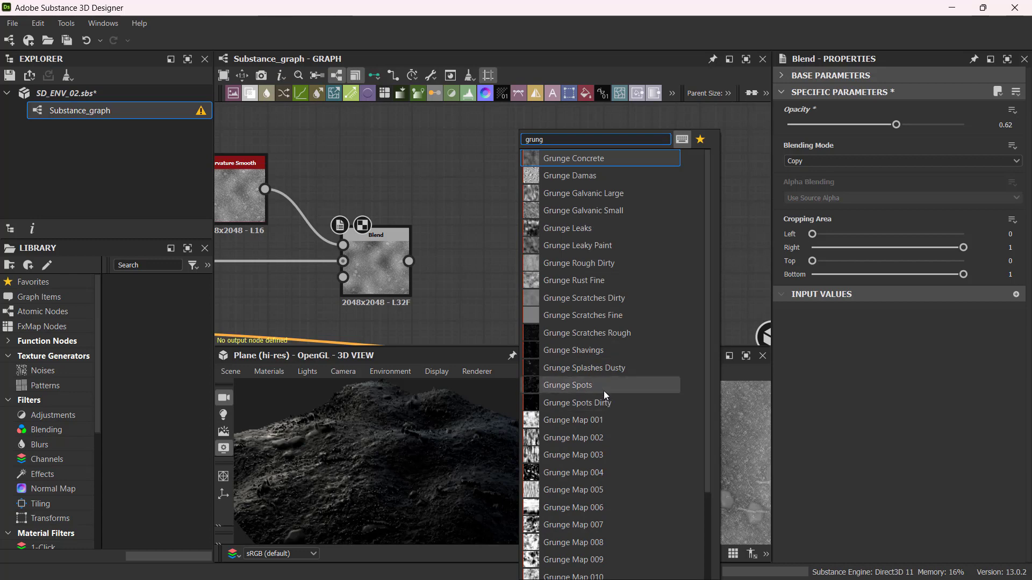
pyautogui.scroll(-2, 602, 395)
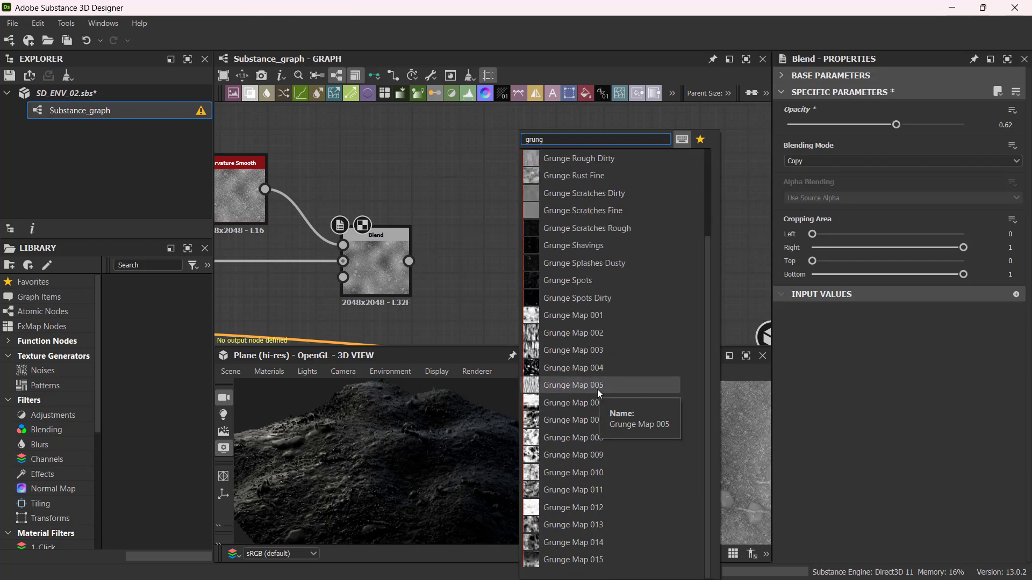
pyautogui.click(631, 524)
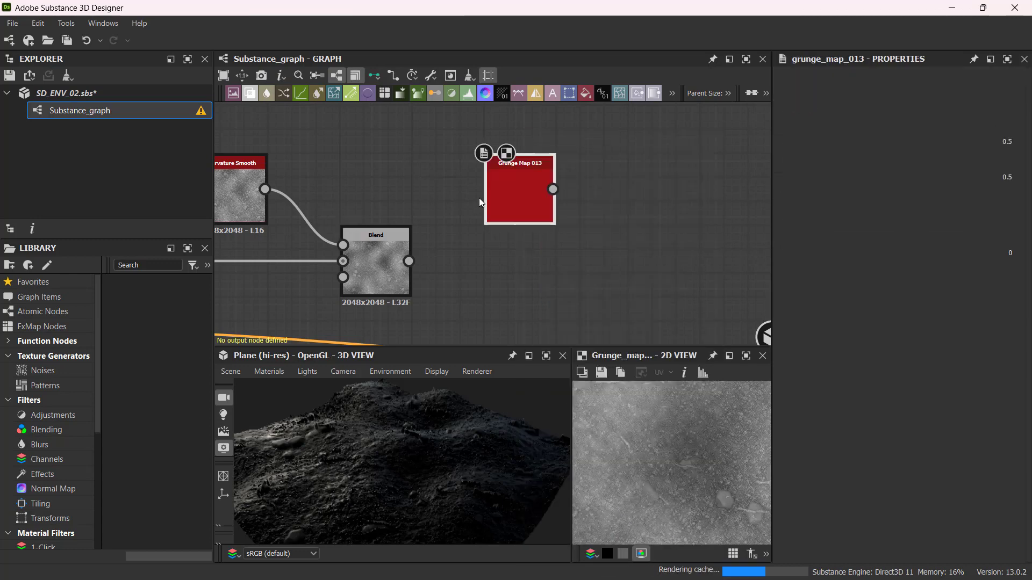
pyautogui.moveTo(523, 191); pyautogui.dragTo(504, 174)
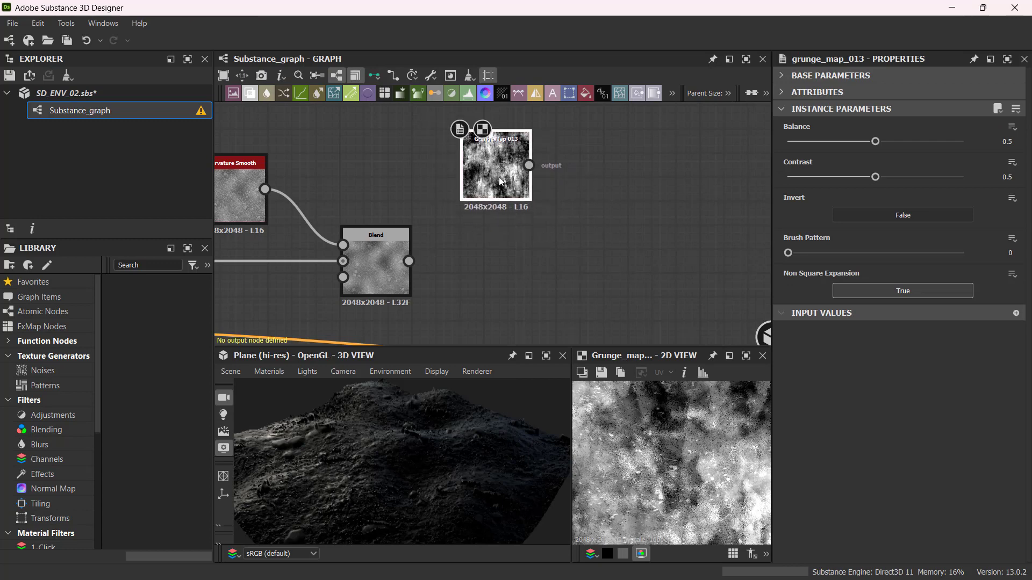
# Add another Blend node, connecting the existing Blend output to its Background and Grunge Map 013 to its Foreground.
pyautogui.click(594, 255)
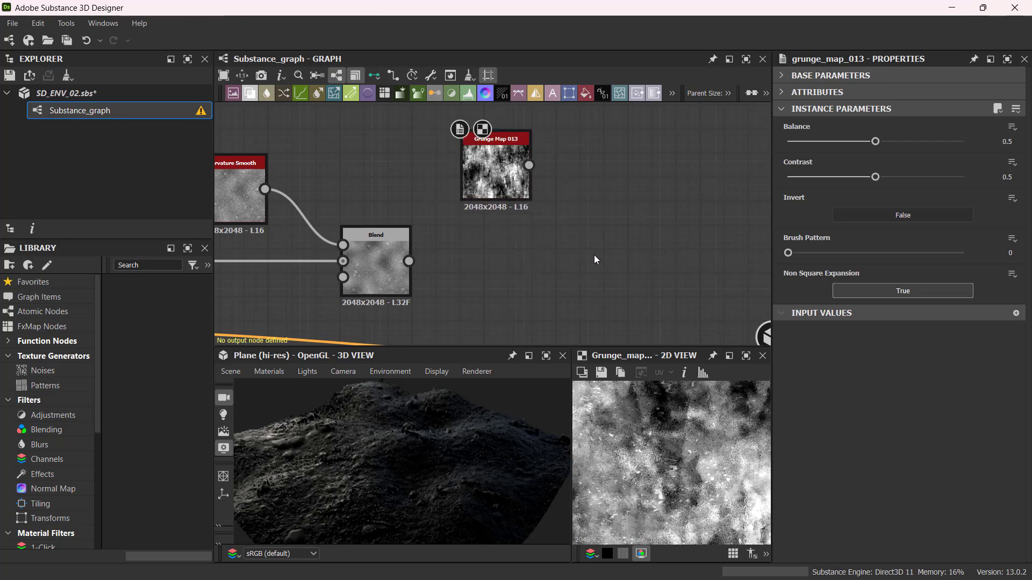
pyautogui.press('space')
pyautogui.click(645, 192)
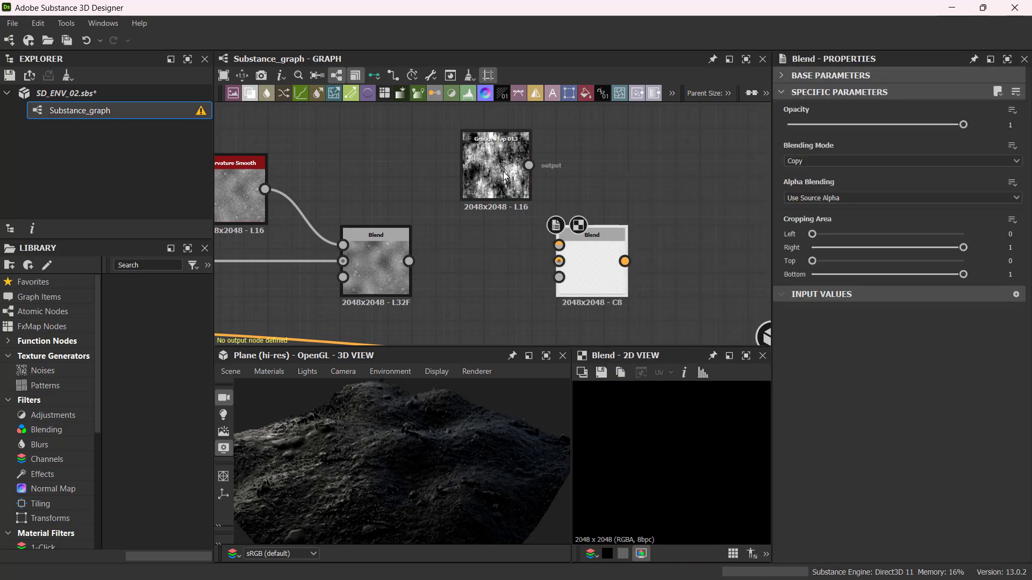
pyautogui.moveTo(497, 175); pyautogui.dragTo(436, 175)
pyautogui.click(387, 260)
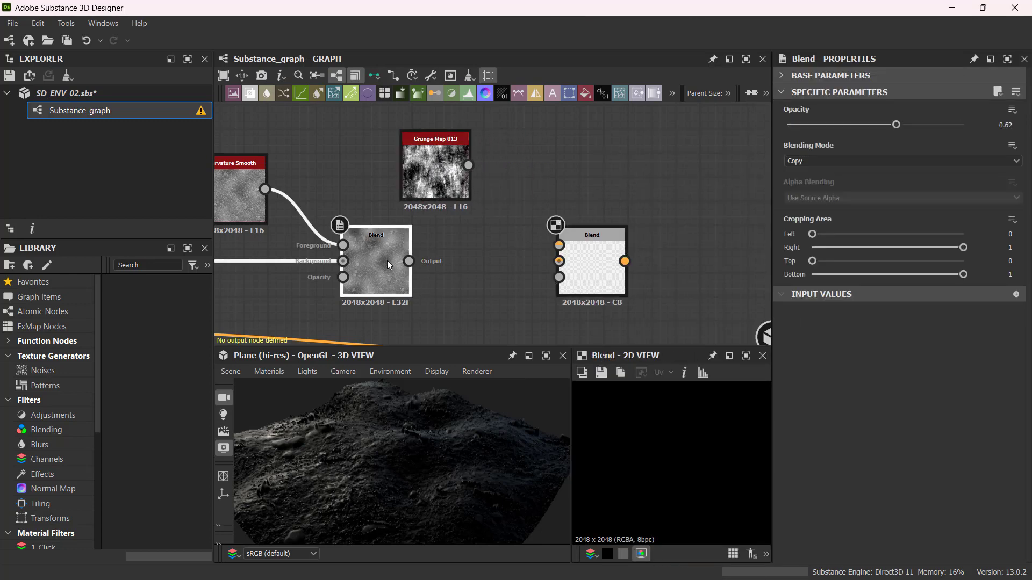
pyautogui.moveTo(409, 261); pyautogui.dragTo(559, 261)
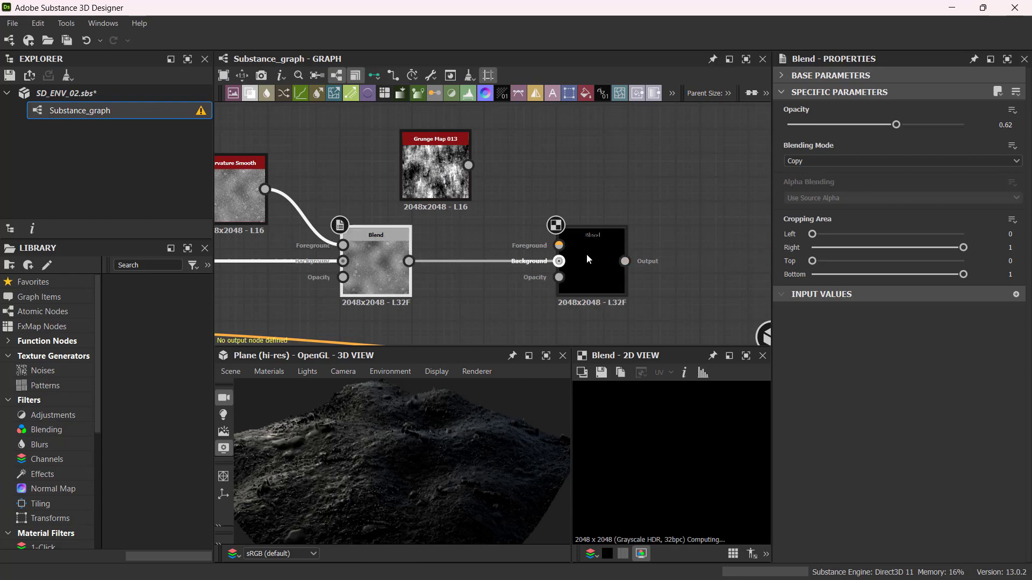
pyautogui.moveTo(468, 165); pyautogui.dragTo(516, 215)
pyautogui.moveTo(564, 250); pyautogui.dragTo(565, 250)
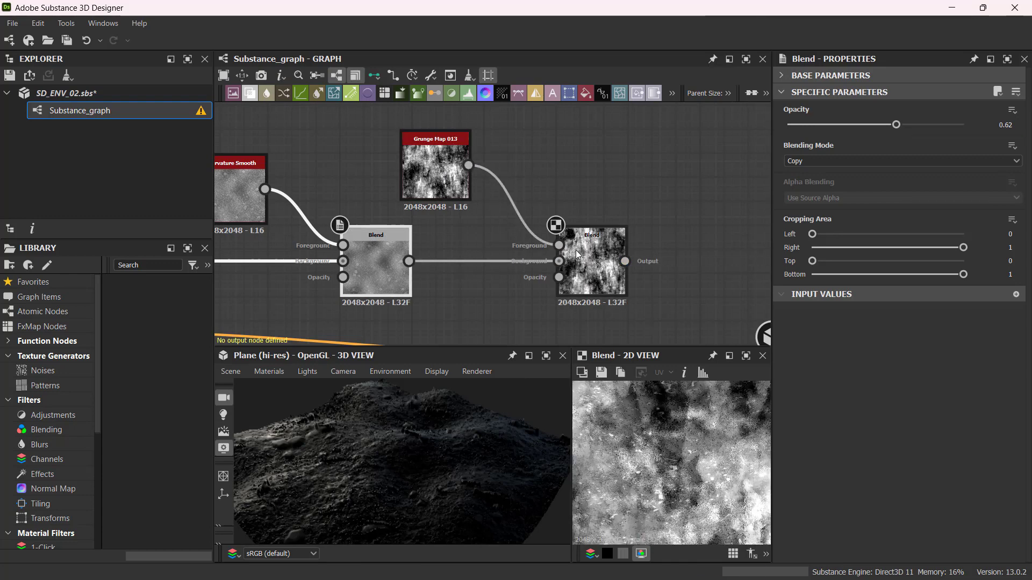
# Set the Grunge Map 013 Blend node to Soft Light blending mode with an opacity of 0.49.
pyautogui.click(578, 252)
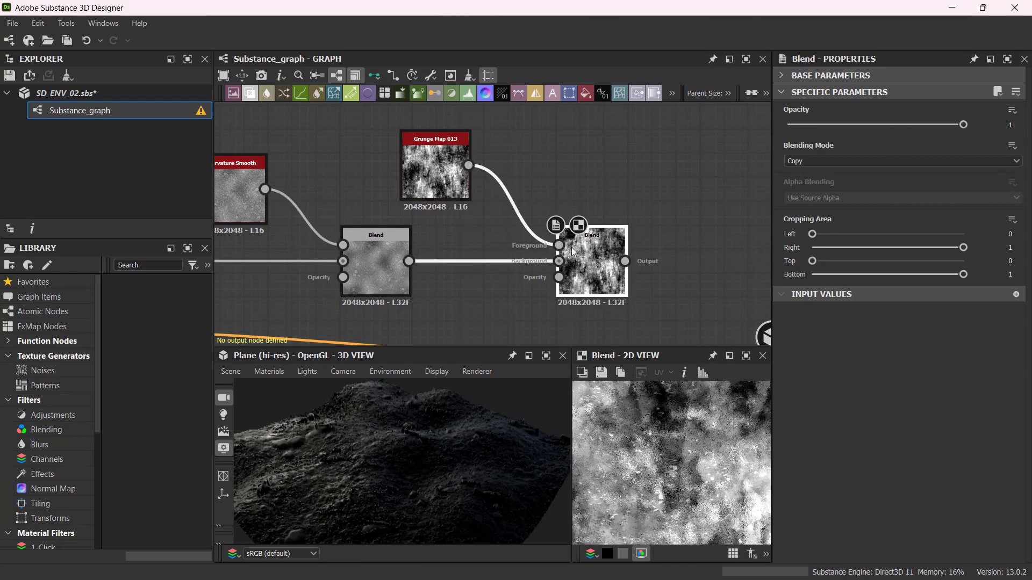
pyautogui.click(813, 160)
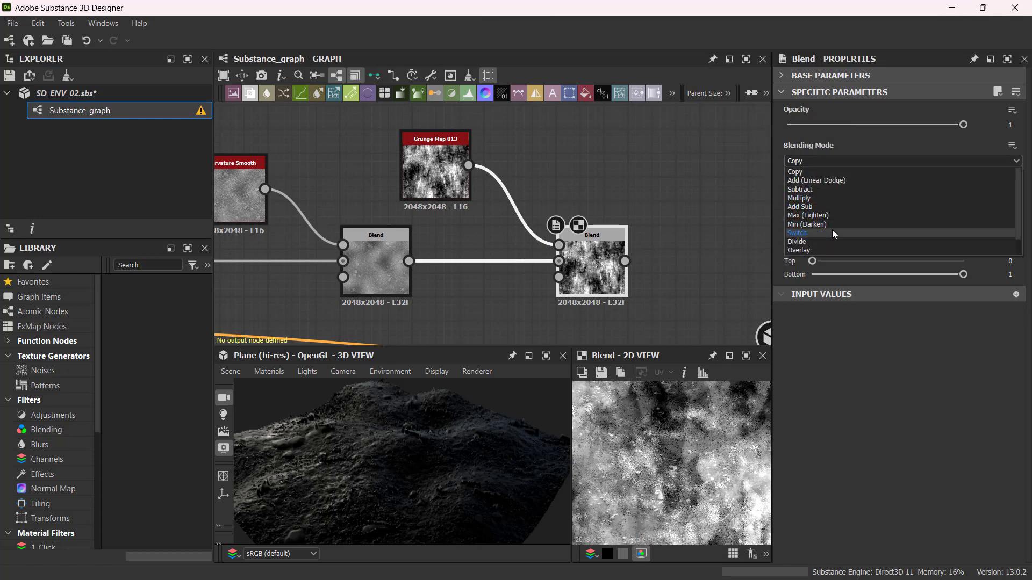
pyautogui.scroll(-1, 837, 209)
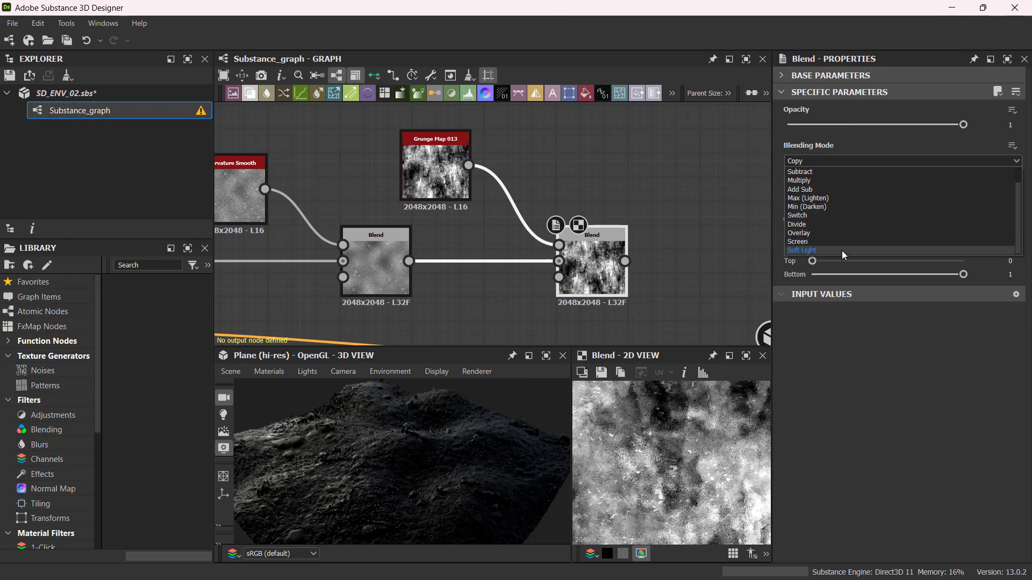
pyautogui.click(847, 249)
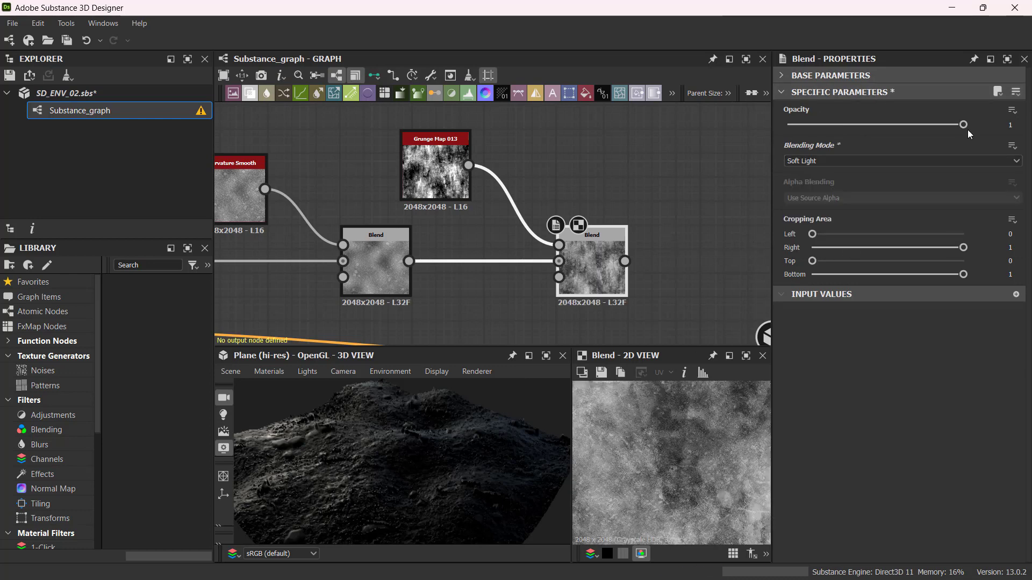
pyautogui.moveTo(962, 126); pyautogui.dragTo(910, 124)
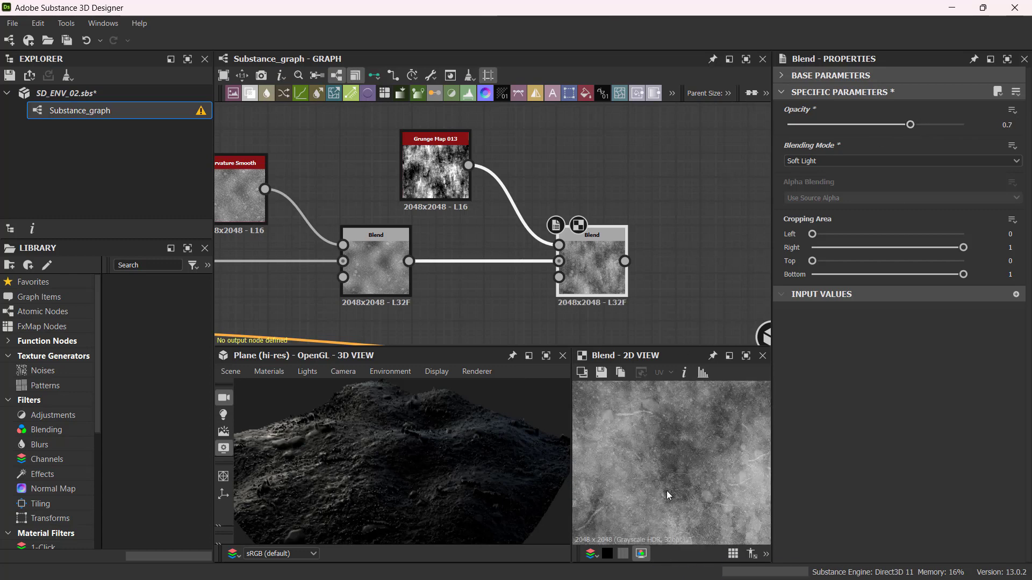
pyautogui.scroll(-2, 664, 454)
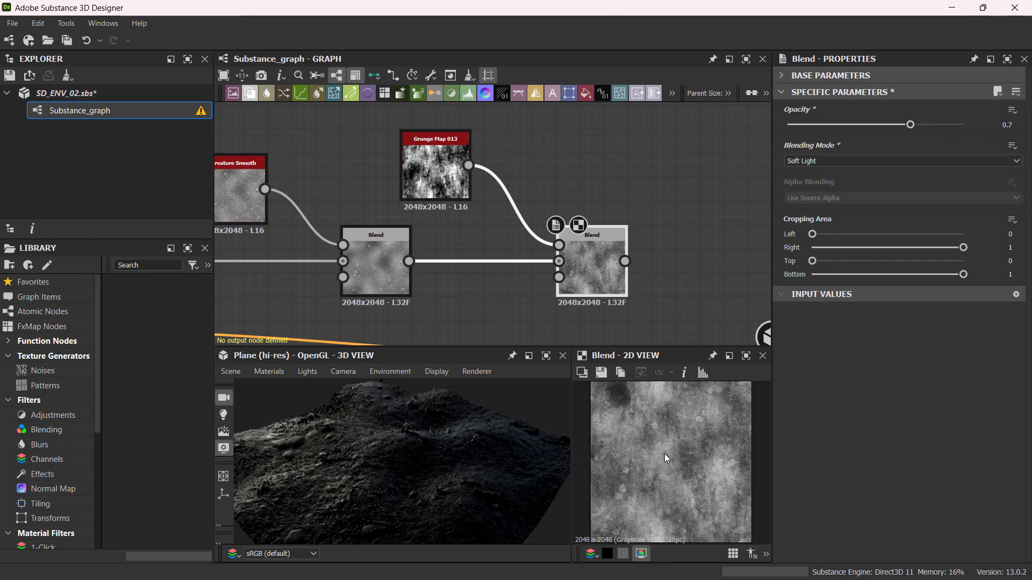
pyautogui.moveTo(911, 125); pyautogui.dragTo(871, 127)
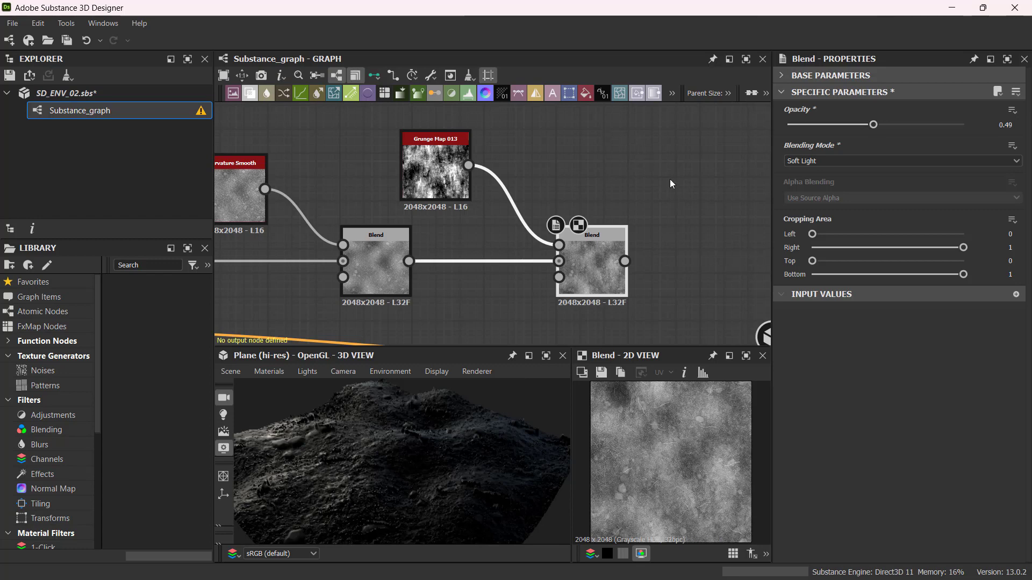
# Tighten the graph layout by moving both Blend nodes and Grunge Map 013 closer to Curvature Smooth.
pyautogui.moveTo(670, 179); pyautogui.dragTo(616, 165, button='middle')
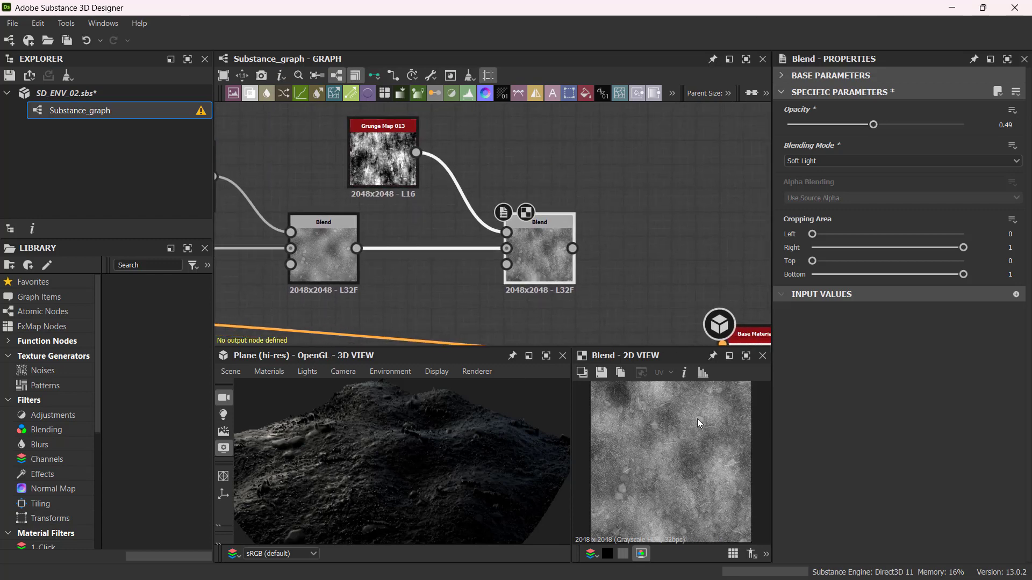
pyautogui.scroll(2, 697, 422)
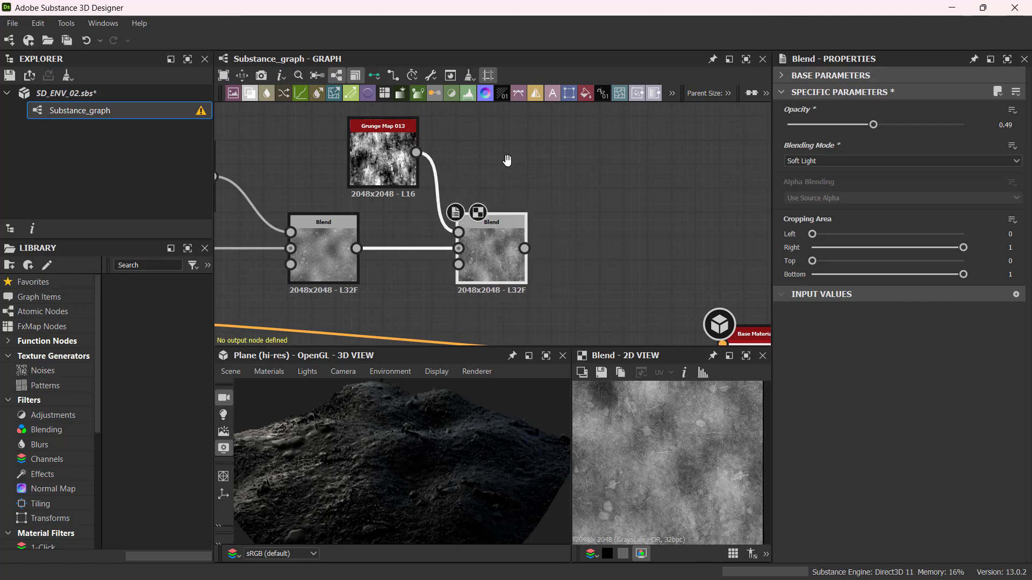
pyautogui.moveTo(485, 186); pyautogui.dragTo(647, 191, button='middle')
pyautogui.moveTo(482, 137); pyautogui.dragTo(621, 272)
pyautogui.click(668, 199)
pyautogui.scroll(-2, 676, 195)
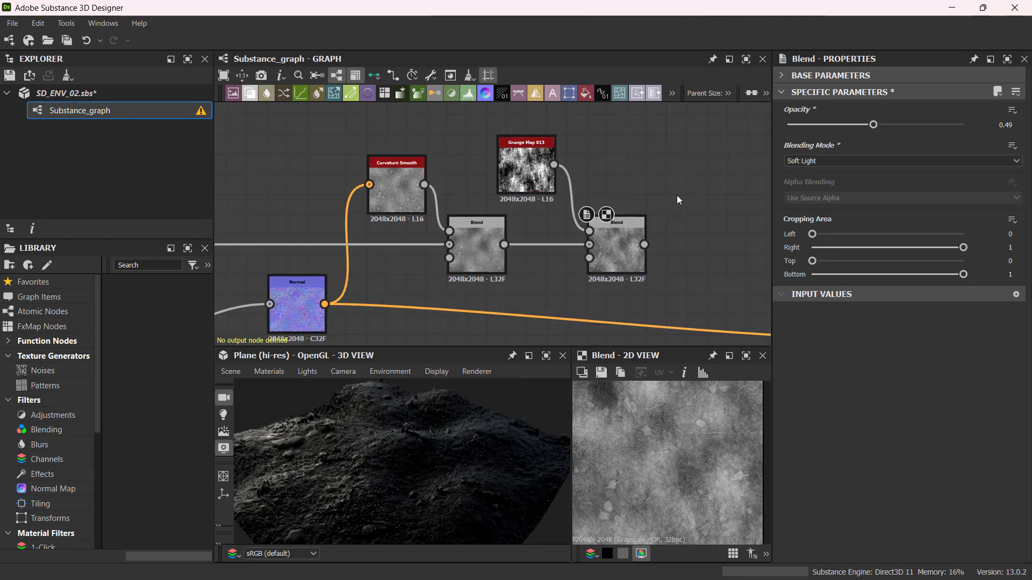
# Add a Grunge Map 015 node and align it in the same row as Grunge Map 013, past the last Blend node.
pyautogui.moveTo(676, 195); pyautogui.dragTo(533, 194, button='middle')
pyautogui.press('space')
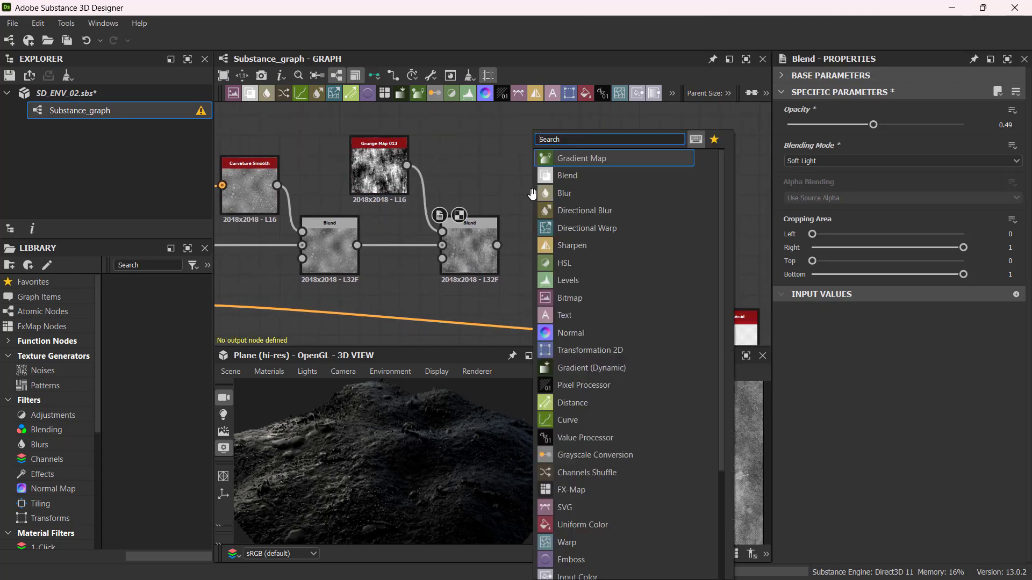
pyautogui.write('g')
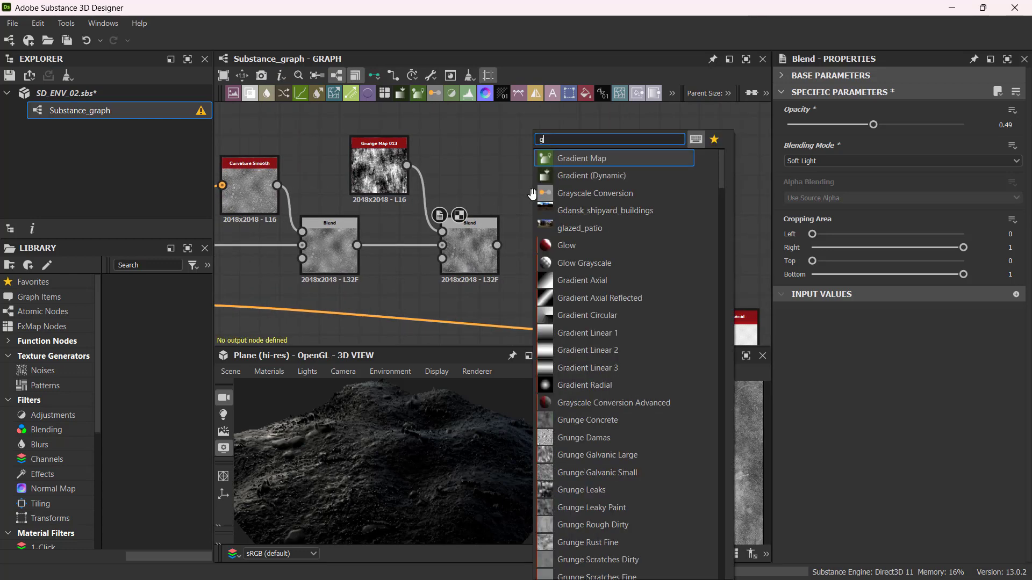
pyautogui.write('rung')
pyautogui.scroll(-2, 599, 338)
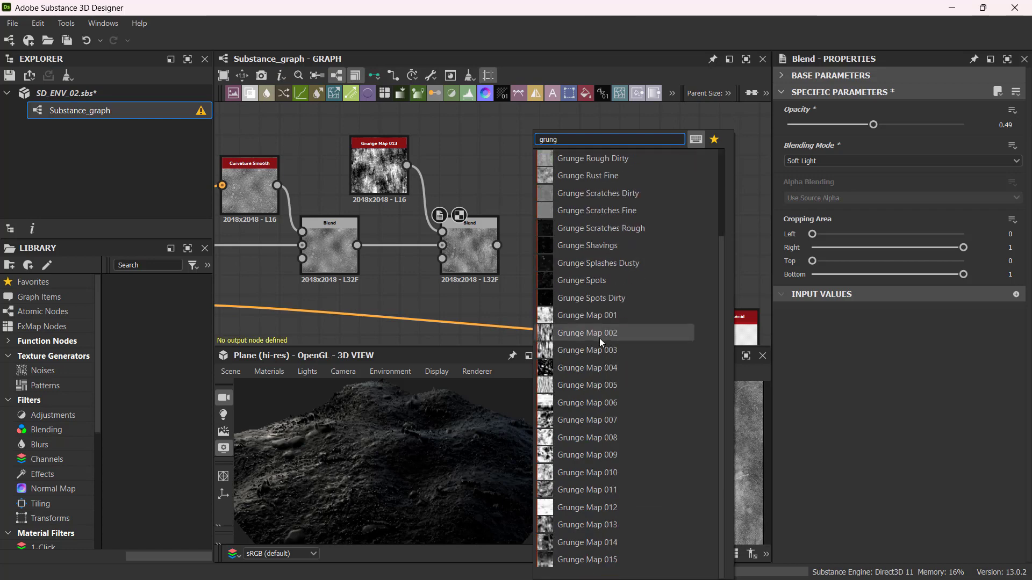
pyautogui.click(608, 562)
pyautogui.moveTo(534, 202); pyautogui.dragTo(555, 184)
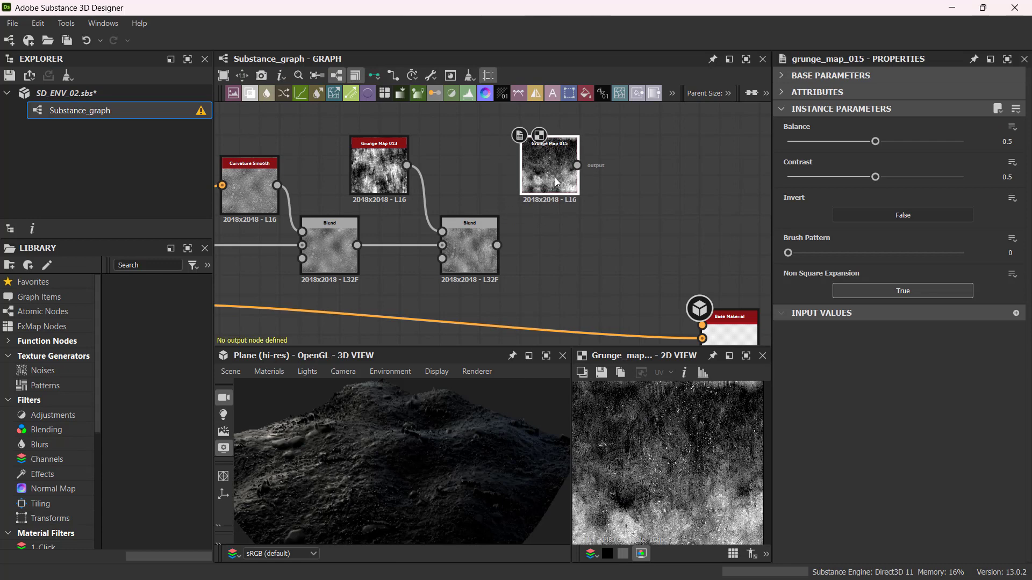
# Add a third Blend node, connecting the Soft Light Blend output to its Background and Grunge Map 015 to its Foreground.
pyautogui.scroll(2, 563, 239)
pyautogui.moveTo(583, 224); pyautogui.dragTo(526, 261, button='middle')
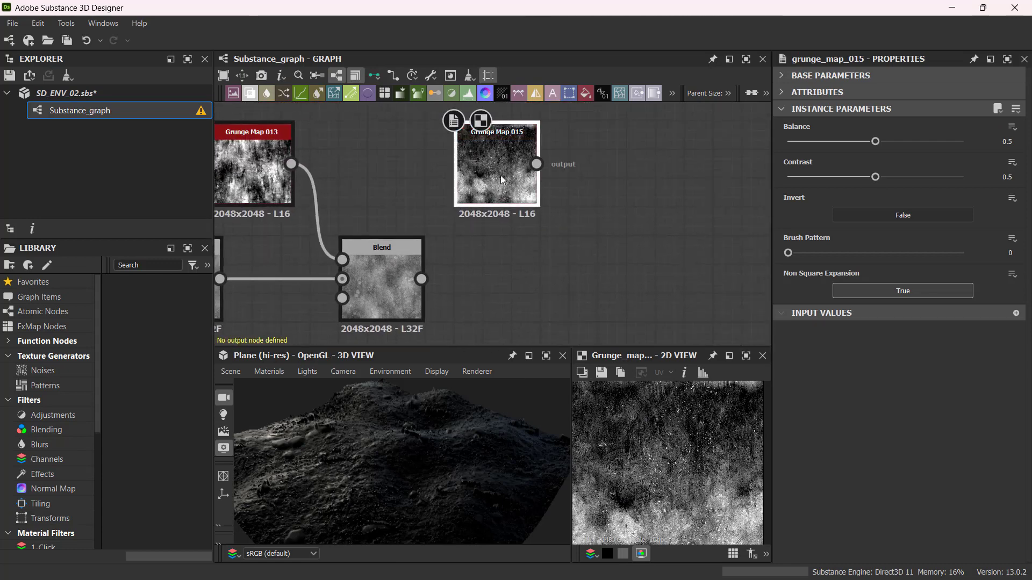
pyautogui.click(535, 250)
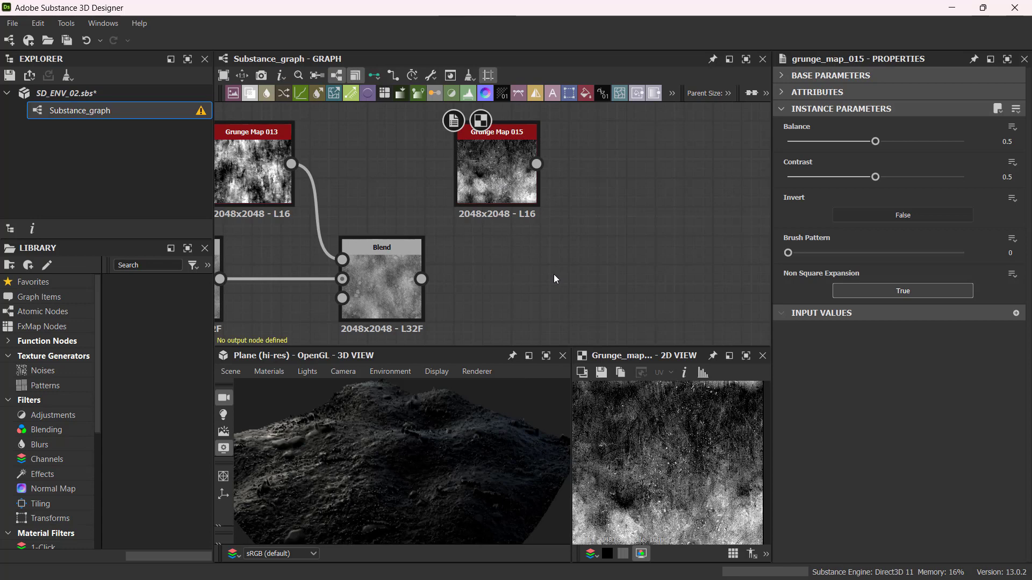
pyautogui.press('space')
pyautogui.click(601, 179)
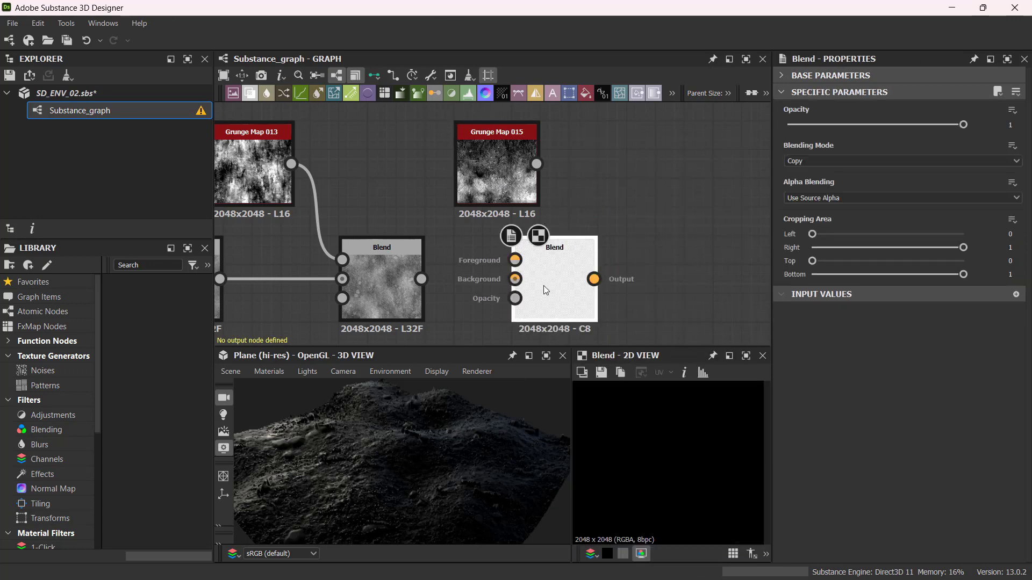
pyautogui.moveTo(544, 286); pyautogui.dragTo(601, 287)
pyautogui.moveTo(520, 171); pyautogui.dragTo(460, 171)
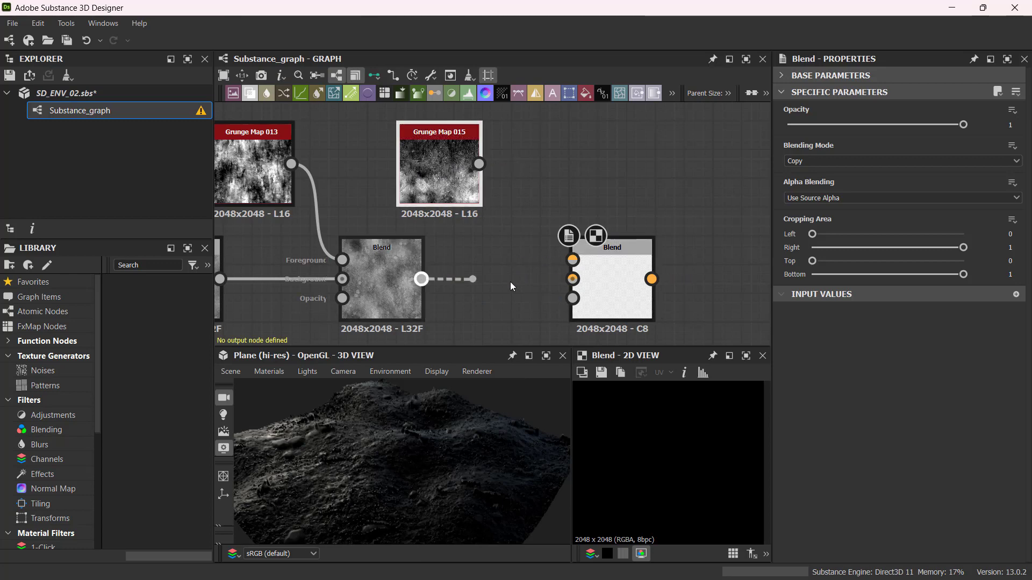
pyautogui.moveTo(510, 286); pyautogui.dragTo(573, 260)
pyautogui.click(479, 164)
# Set the blending mode of the Grunge Map 015 Blend node to Soft Light.
pyautogui.click(608, 281)
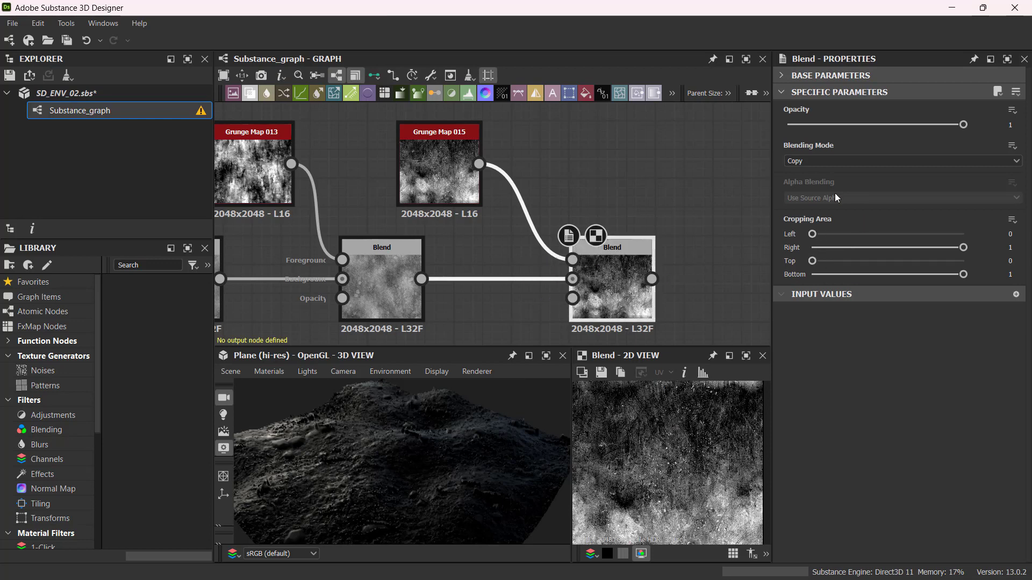
pyautogui.click(841, 164)
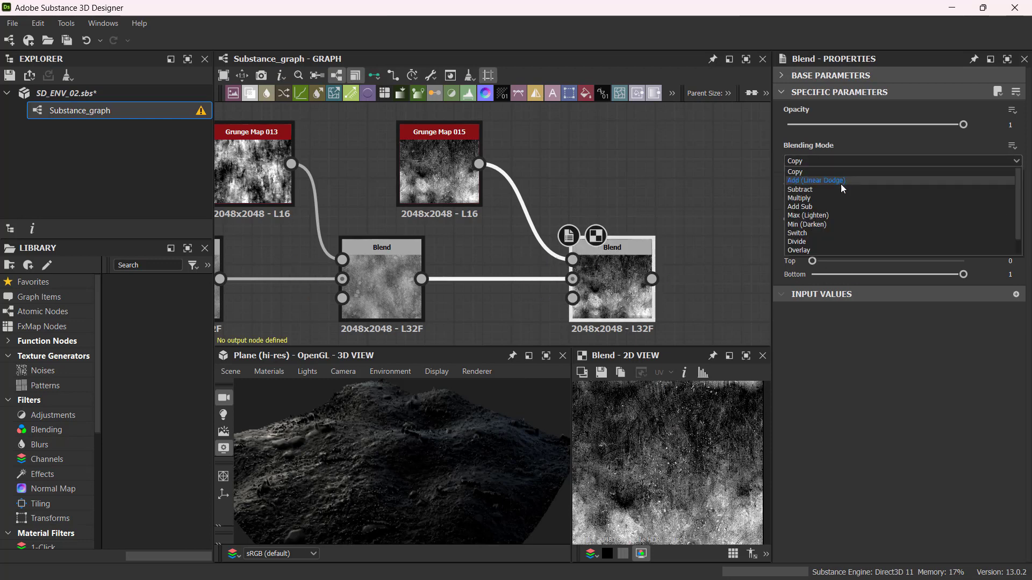
pyautogui.click(845, 249)
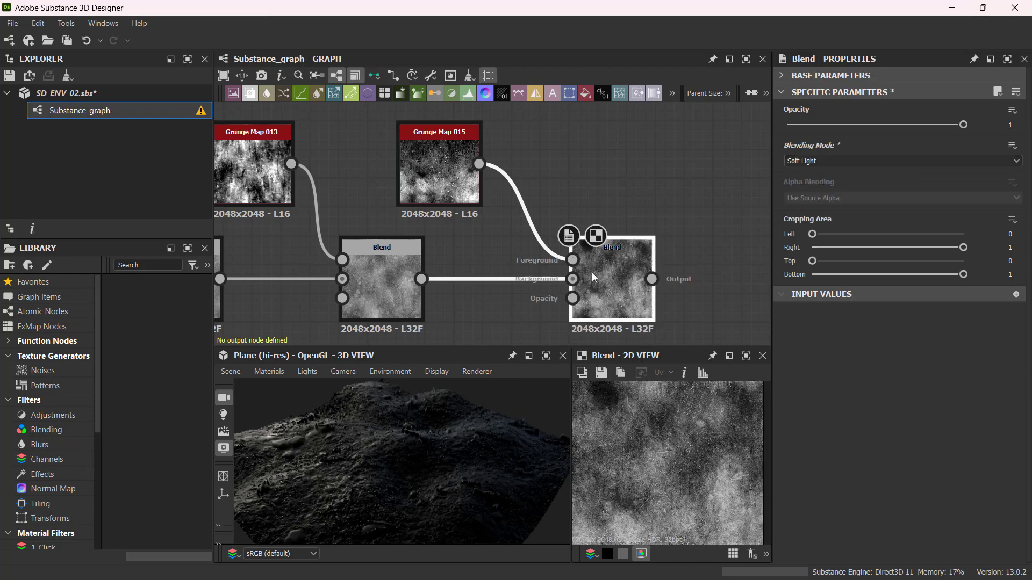
# Add a Highpass Grayscale node and place it in line past the Grunge Map 015 Blend node.
pyautogui.scroll(-3, 661, 456)
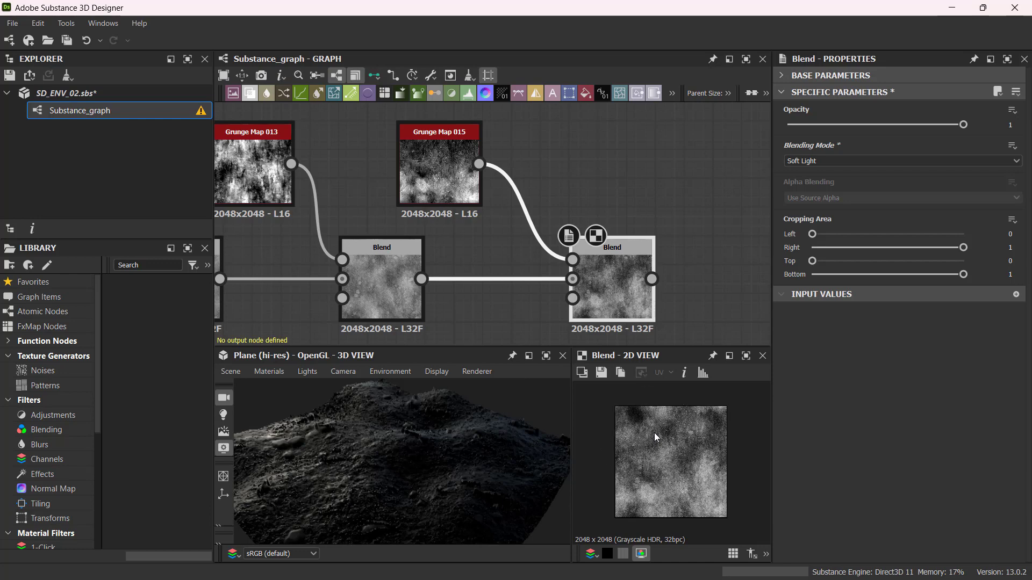
pyautogui.moveTo(660, 214); pyautogui.dragTo(517, 210, button='middle')
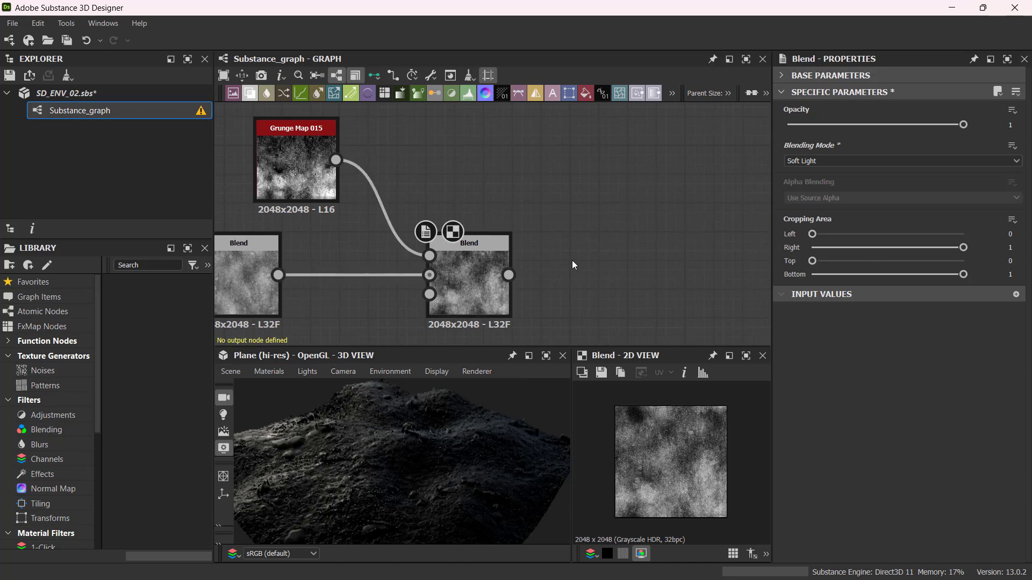
pyautogui.press('space')
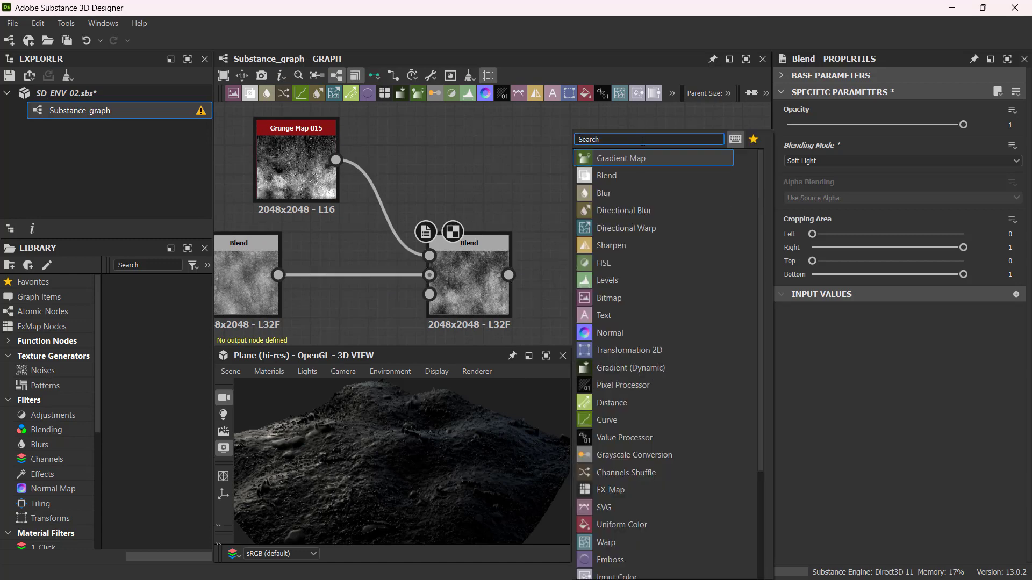
pyautogui.write('high')
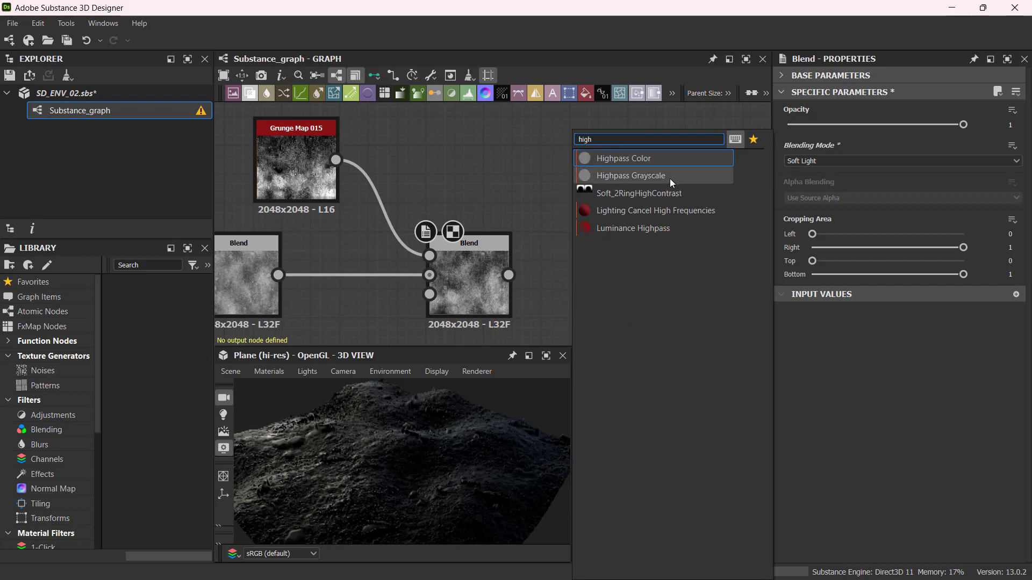
pyautogui.click(669, 179)
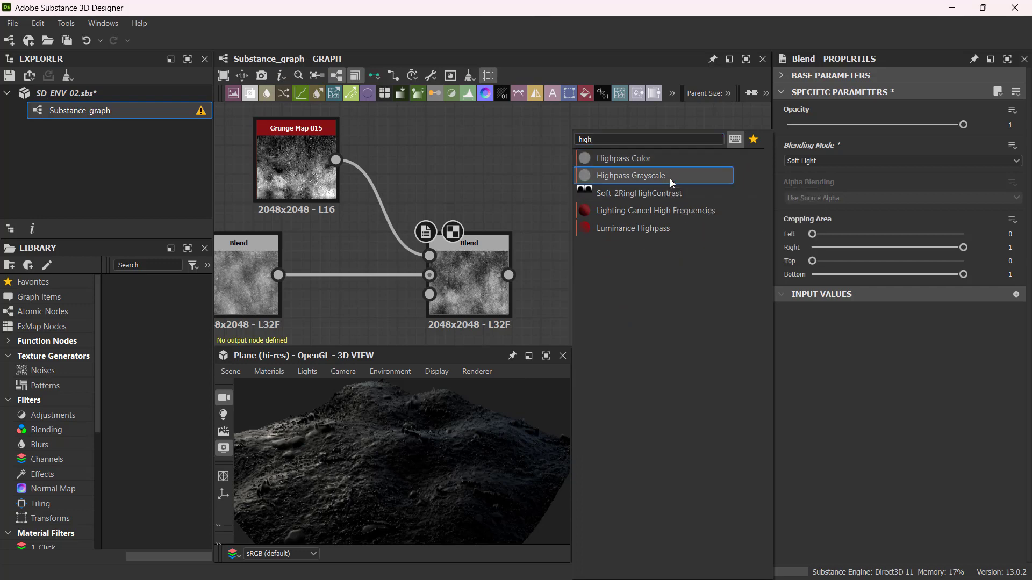
pyautogui.moveTo(578, 250); pyautogui.dragTo(594, 281)
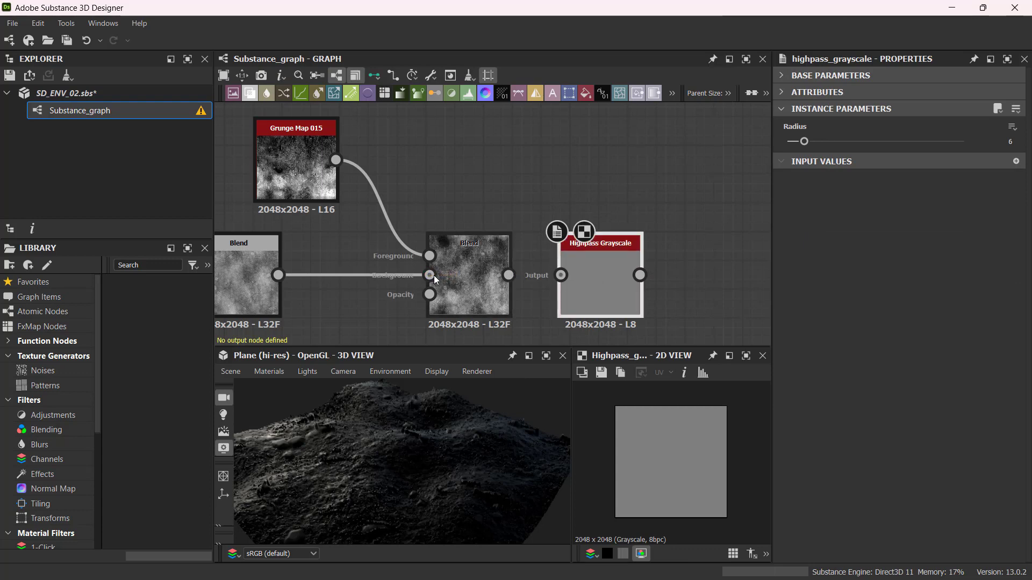
# Connect the last Blend output to Highpass Grayscale and set the highpass Radius to 25.4.
pyautogui.click(462, 269)
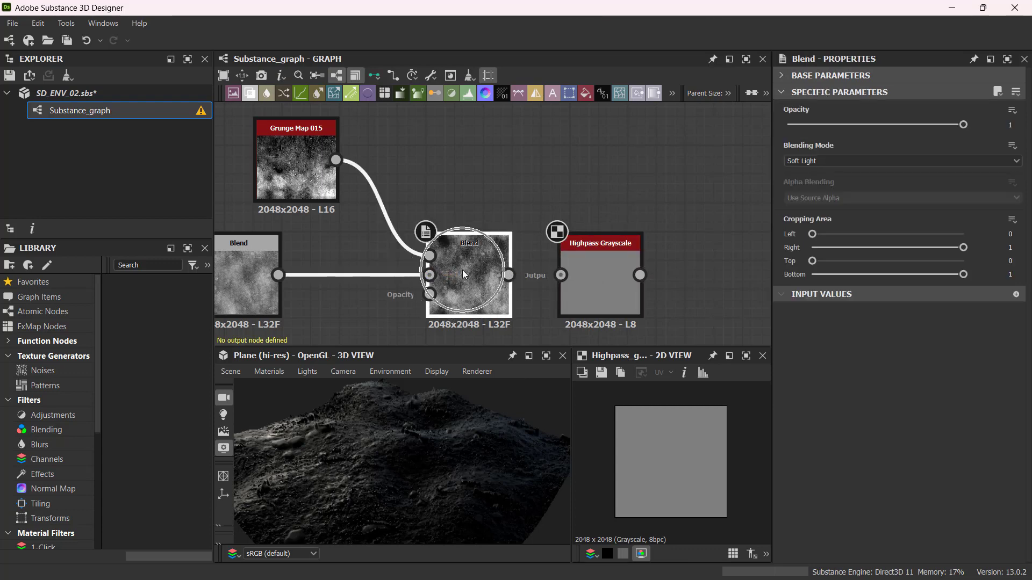
pyautogui.doubleClick(462, 269)
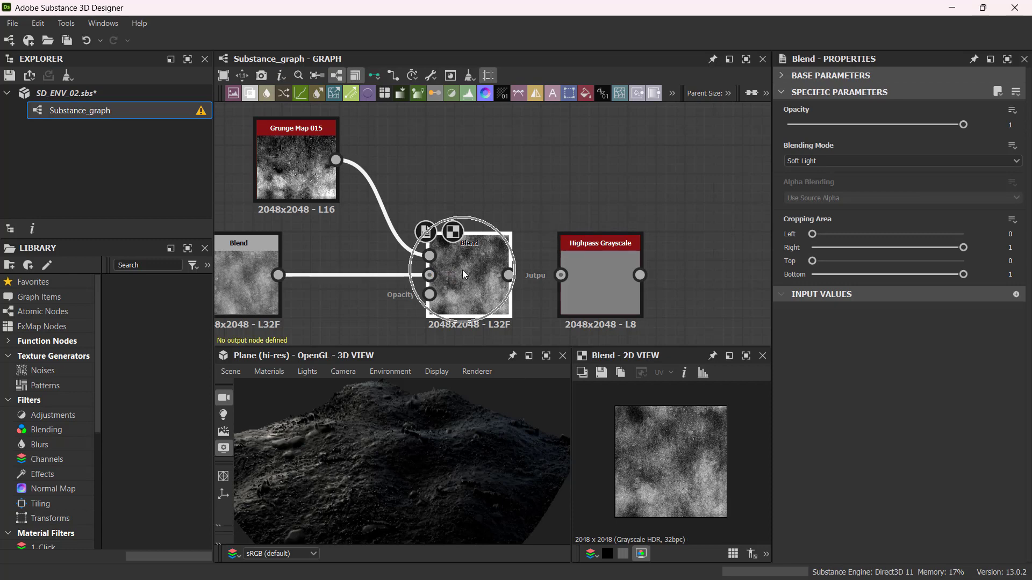
pyautogui.scroll(6, 630, 421)
pyautogui.scroll(-5, 630, 419)
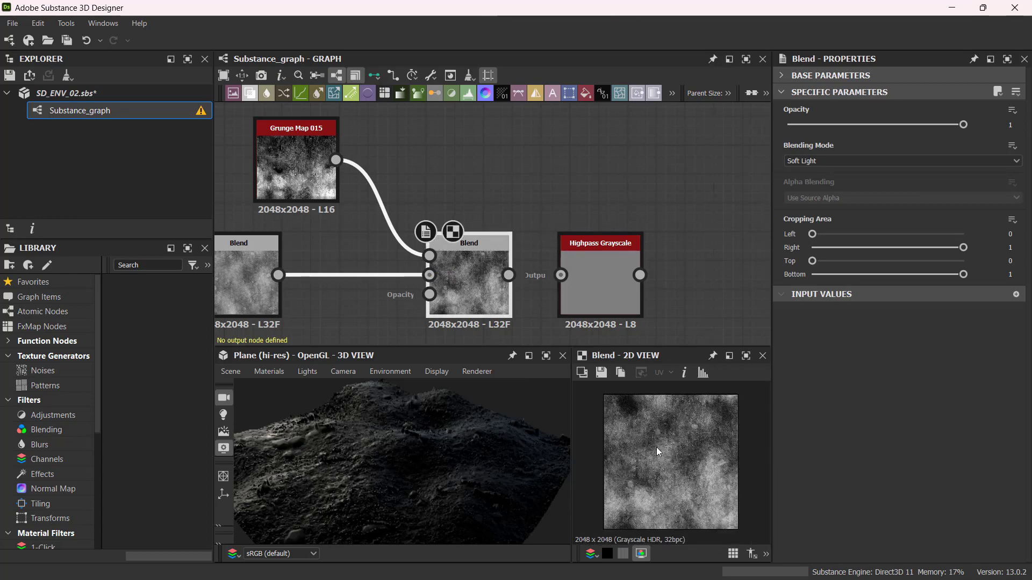
pyautogui.doubleClick(575, 279)
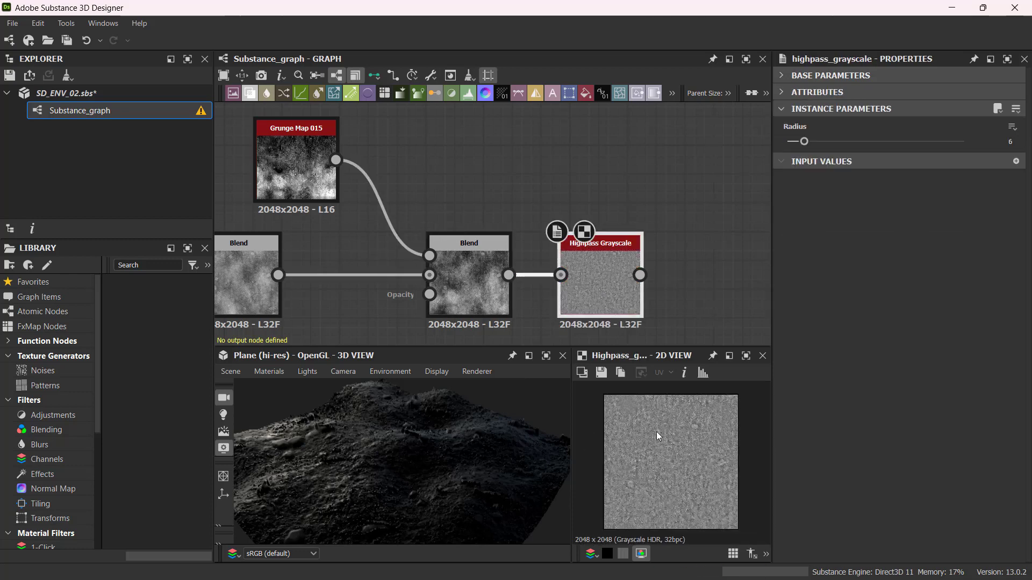
pyautogui.moveTo(807, 147); pyautogui.dragTo(857, 121)
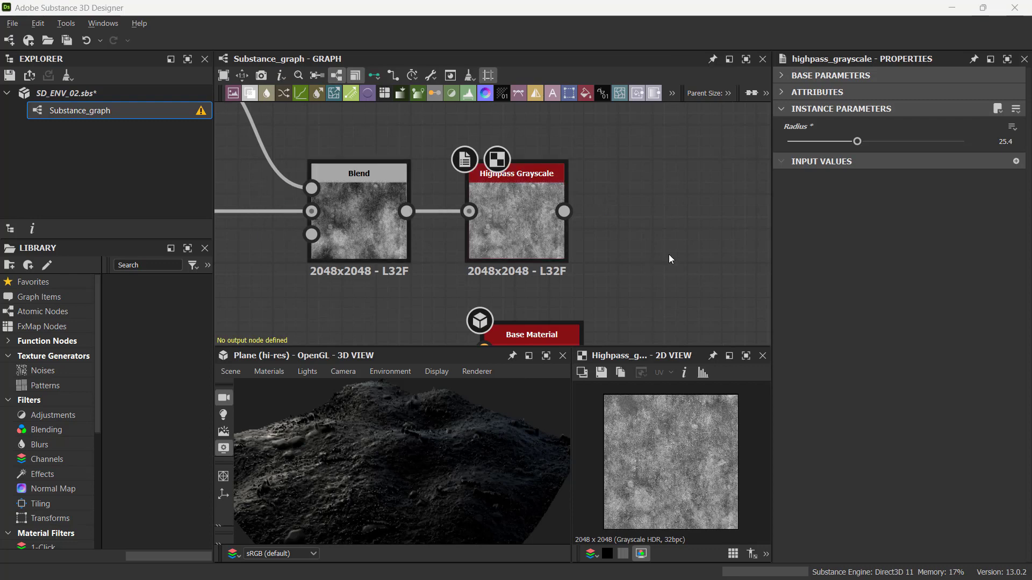
# Add a Gradient Map node in line past Highpass Grayscale and connect the highpass output to its input.
pyautogui.press('space')
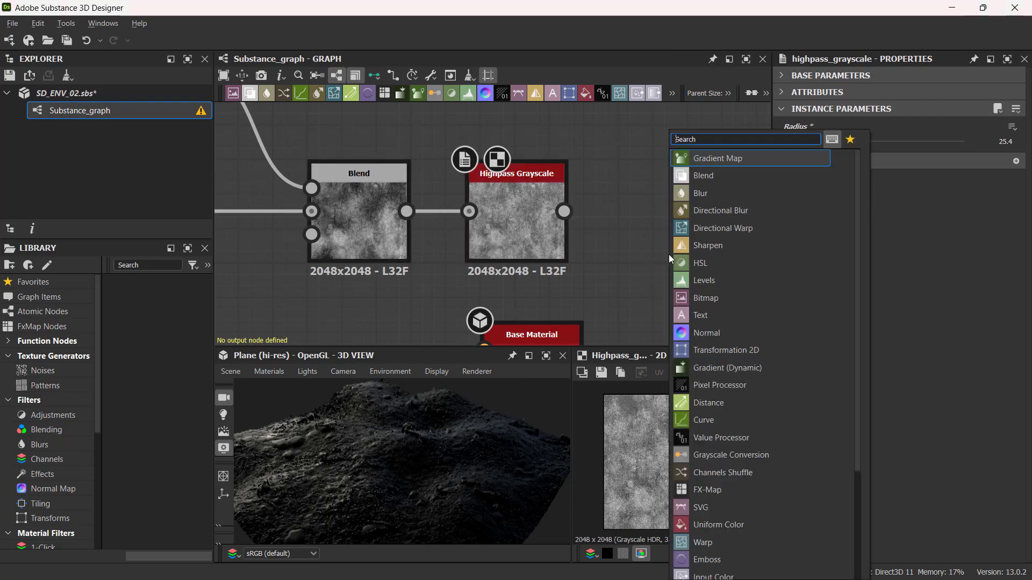
pyautogui.write('gra')
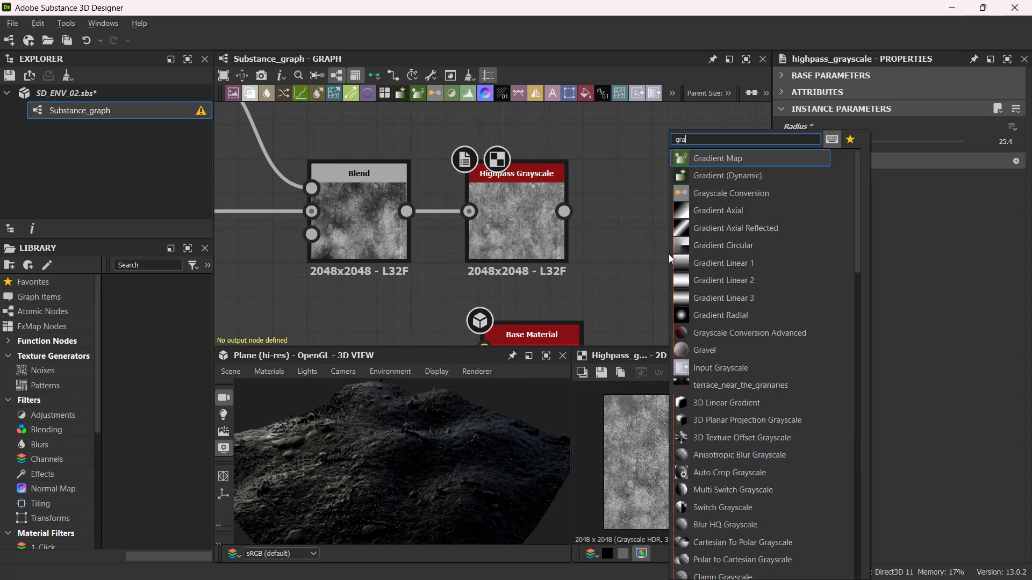
pyautogui.click(760, 163)
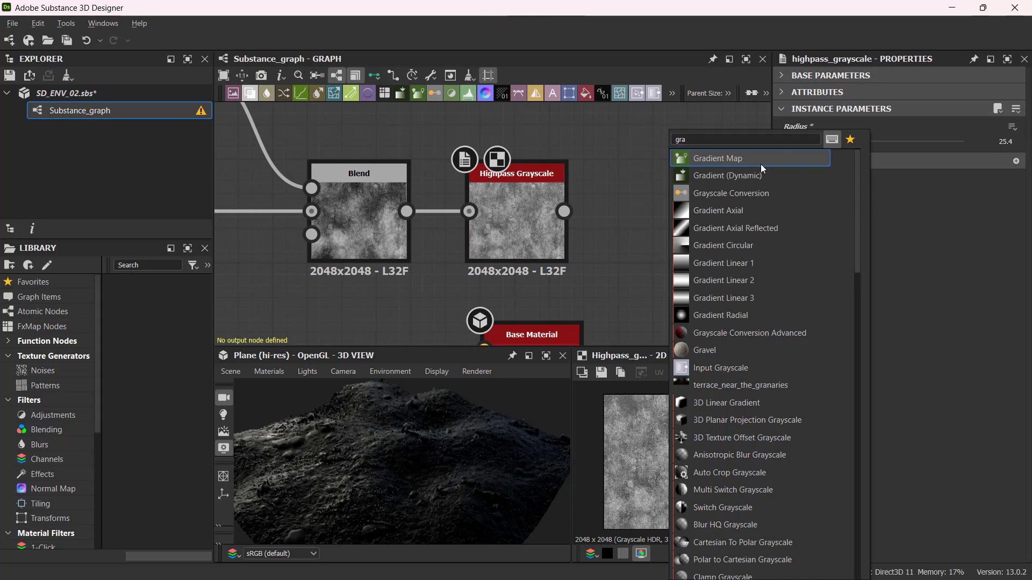
pyautogui.moveTo(678, 240); pyautogui.dragTo(679, 234)
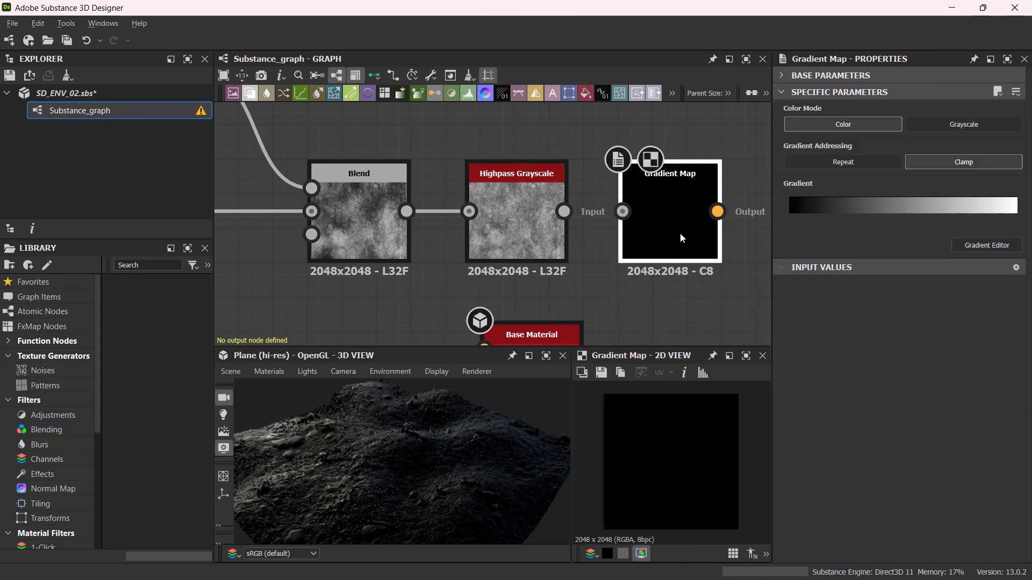
pyautogui.click(689, 228)
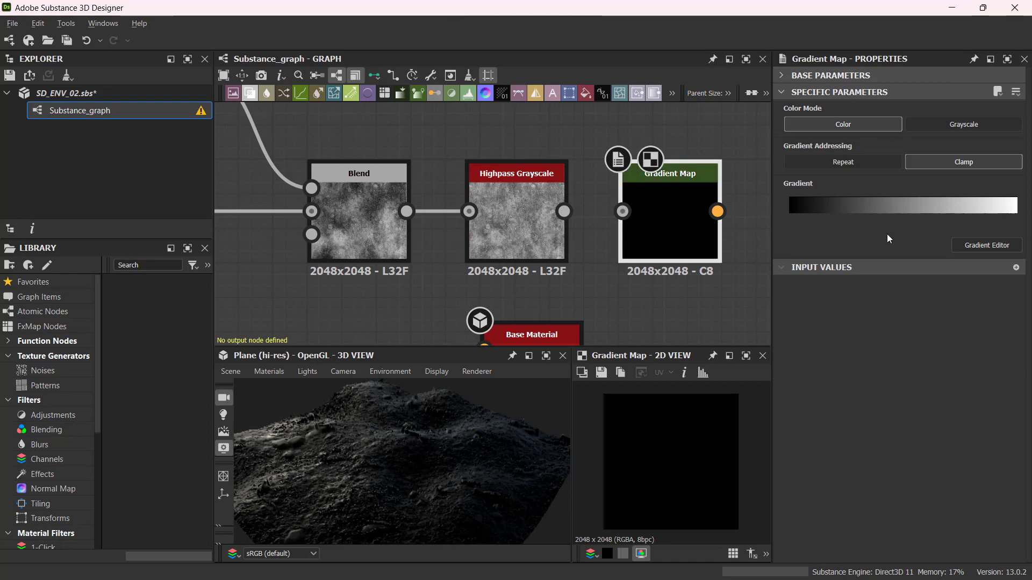
pyautogui.moveTo(559, 226); pyautogui.dragTo(435, 232, button='middle')
pyautogui.moveTo(440, 216); pyautogui.dragTo(597, 231)
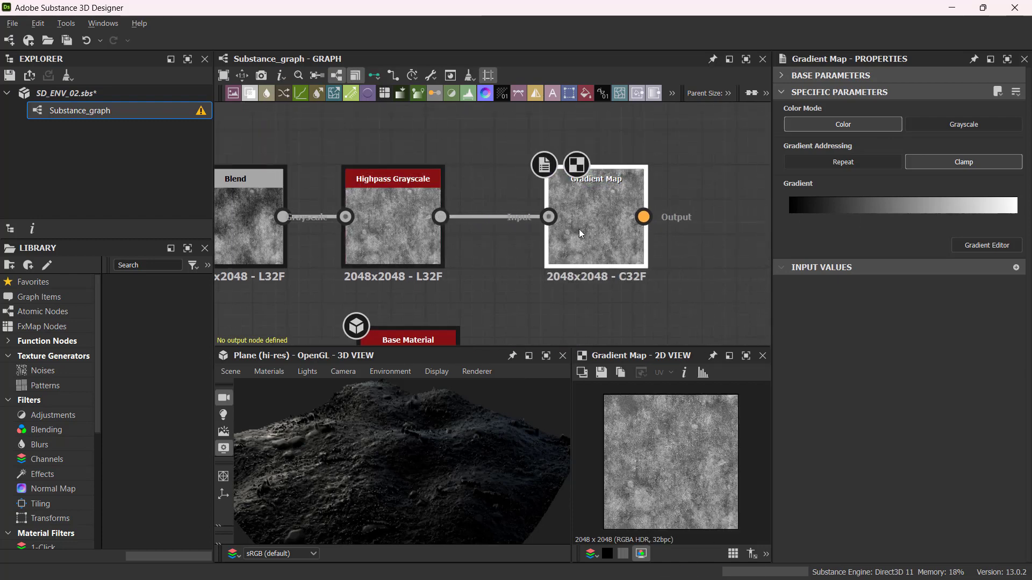
# In the Gradient Map's Gradient Editor, add a red key #d71313 at position 0.367 and a dark red key #6f0808 at 0.907.
pyautogui.click(979, 248)
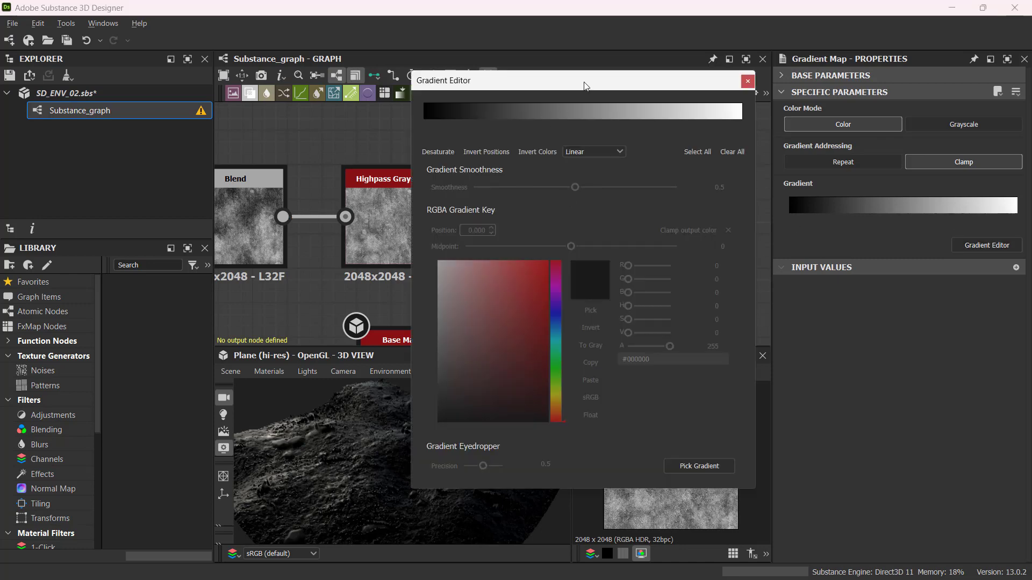
pyautogui.moveTo(582, 86); pyautogui.dragTo(325, 91)
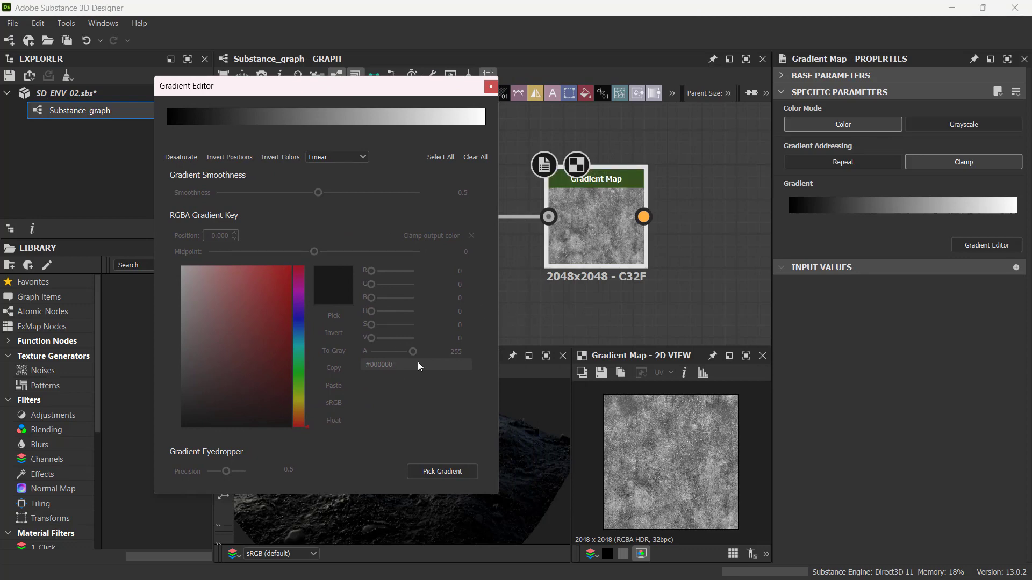
pyautogui.click(284, 120)
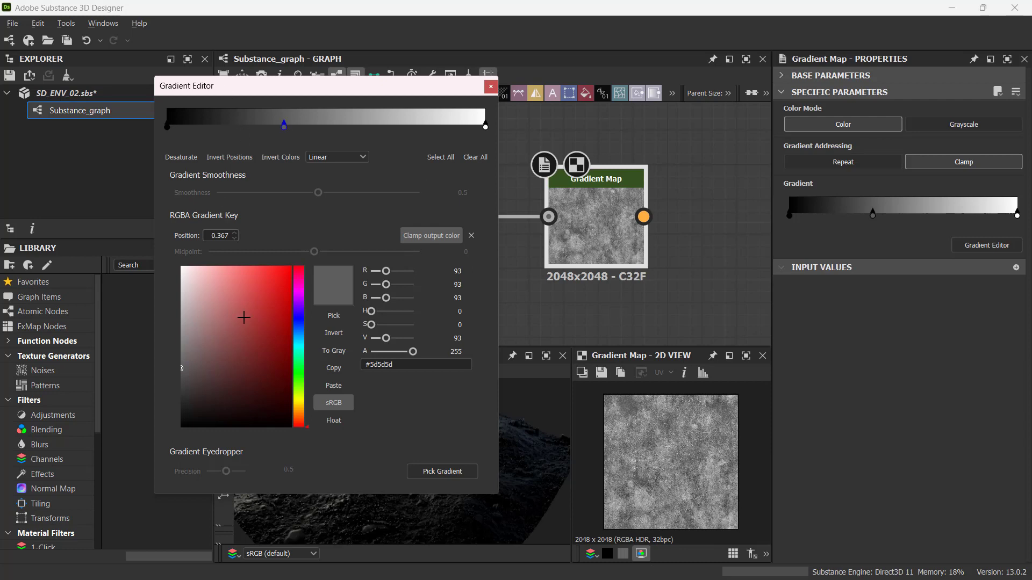
pyautogui.click(281, 291)
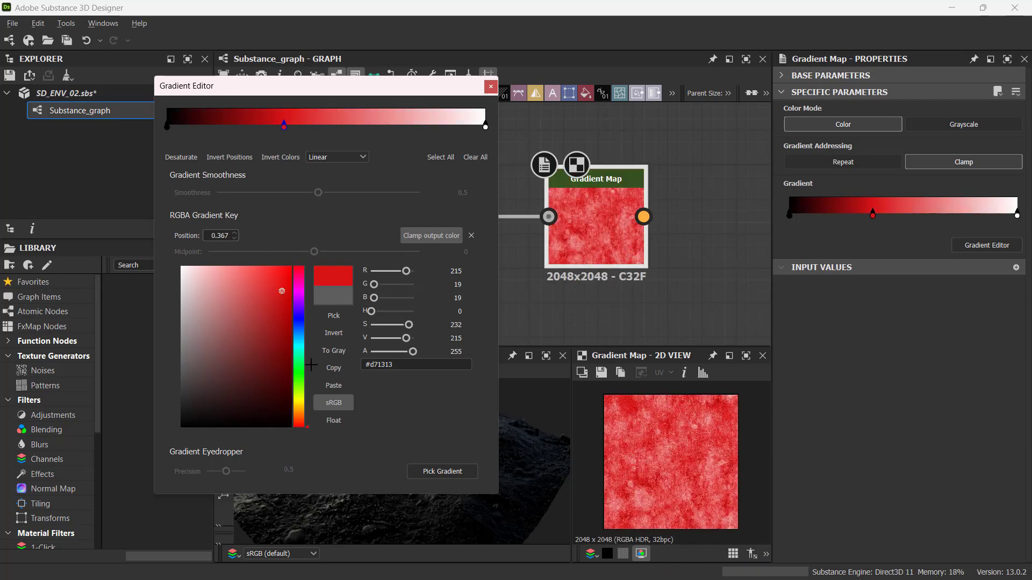
pyautogui.click(456, 121)
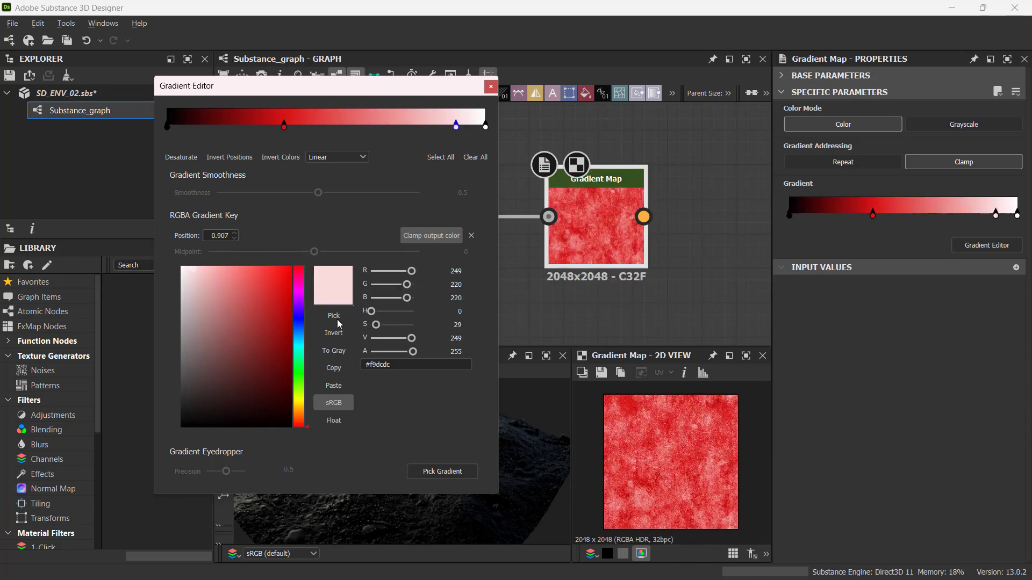
pyautogui.click(283, 357)
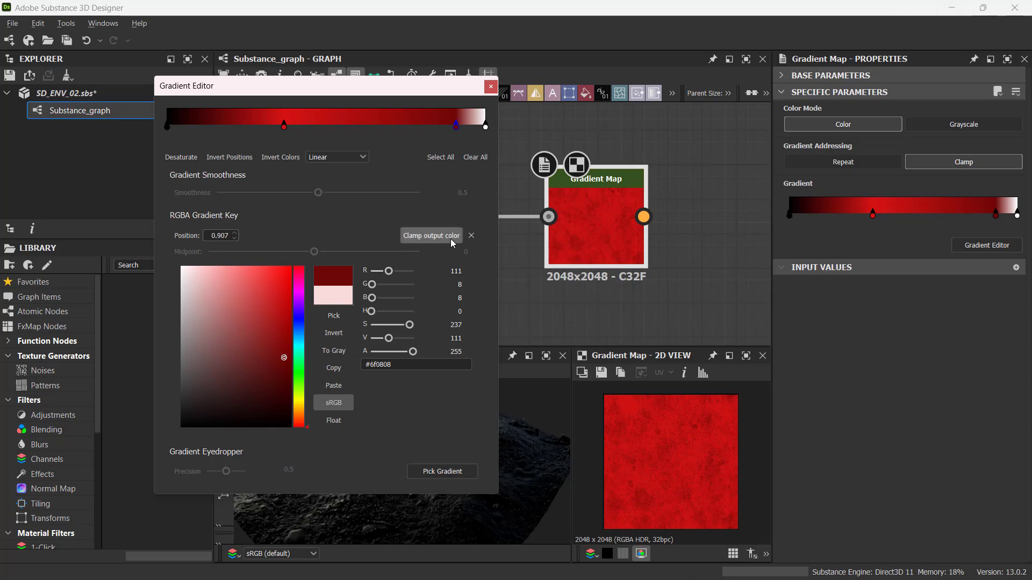
# Bring the brown ground reference photo in front of the workspace, beside the Gradient Editor.
pyautogui.hotkey('alt', 'Tab')
pyautogui.hotkey('alt', 'Tab')
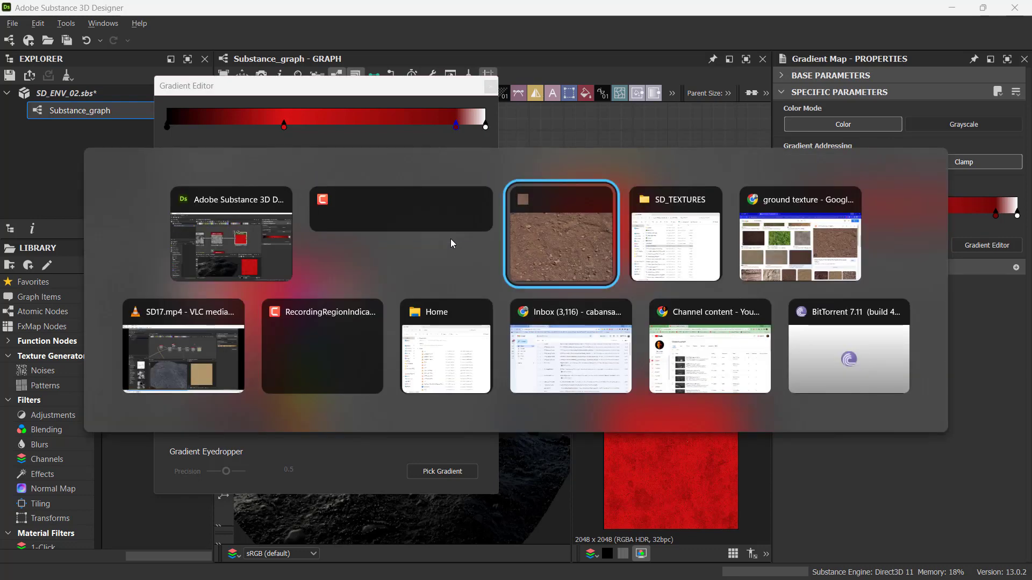
pyautogui.click(826, 288)
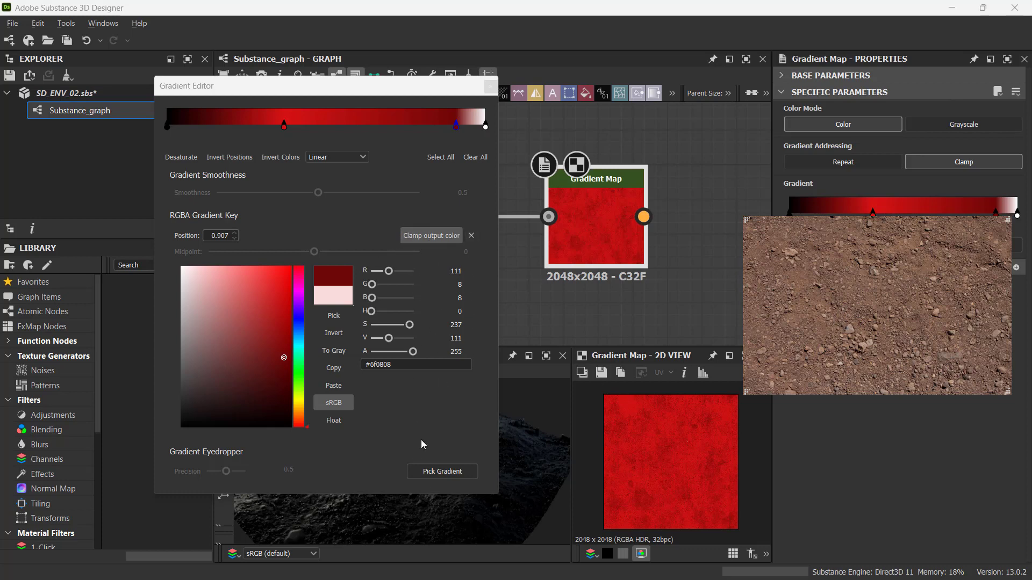
# Try to sample the Gradient Map's colors from the ground reference photo with Pick Gradient.
pyautogui.click(445, 471)
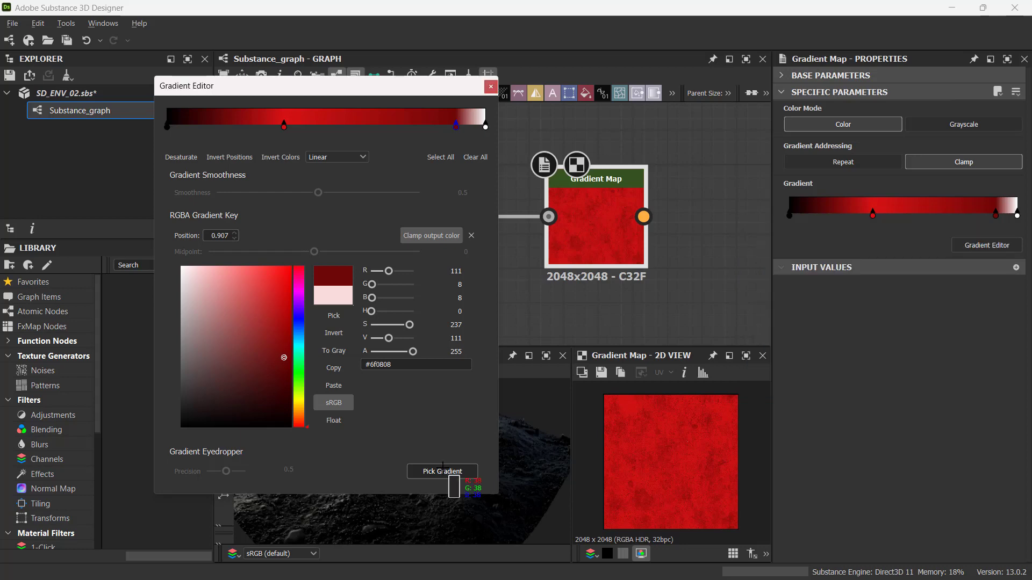
pyautogui.hotkey('alt', 'Tab')
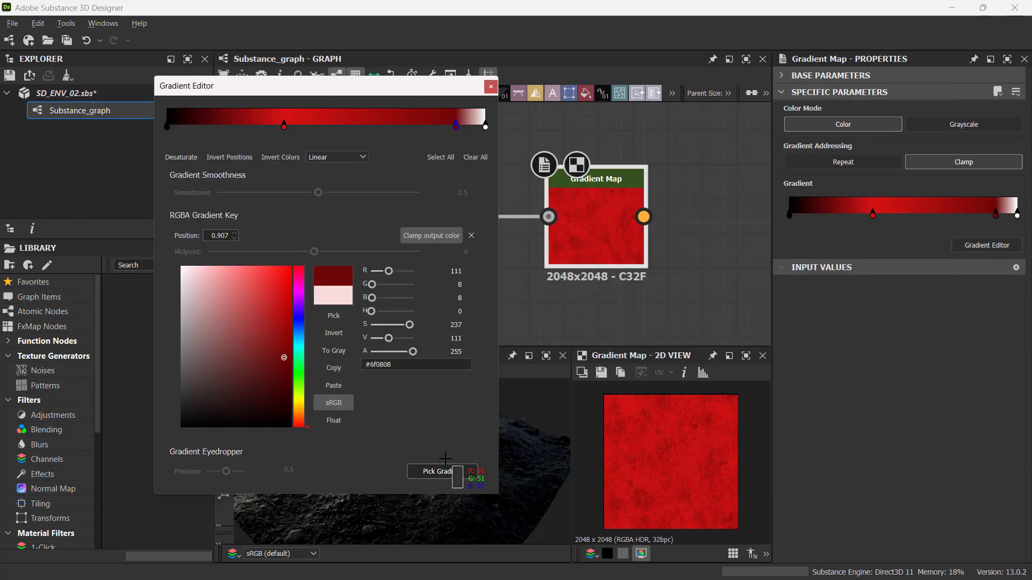
pyautogui.hotkey('alt', 'Tab')
pyautogui.hotkey('alt', 'Tab')
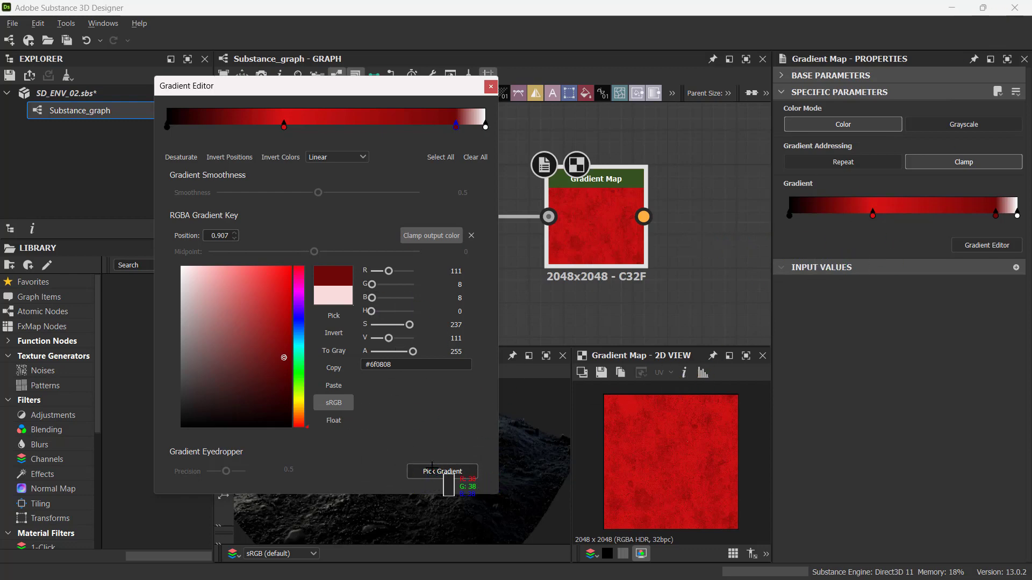
pyautogui.hotkey('alt', 'Tab')
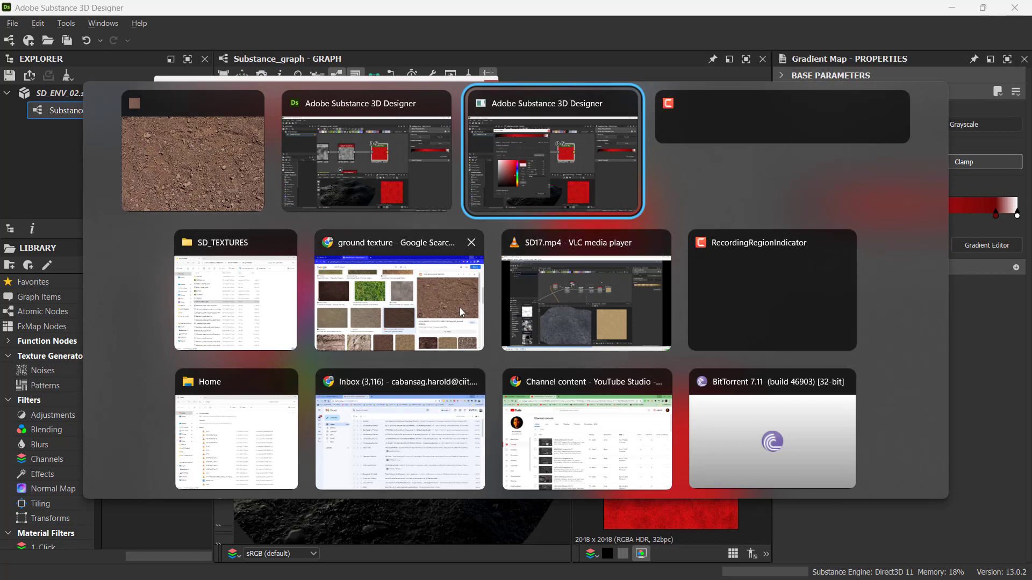
pyautogui.click(174, 112)
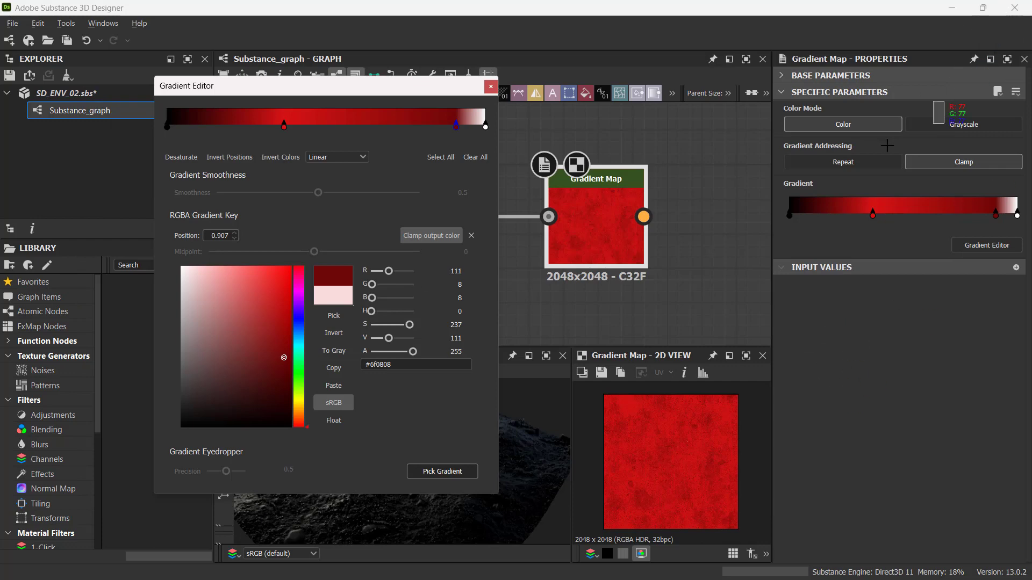
pyautogui.press('Escape')
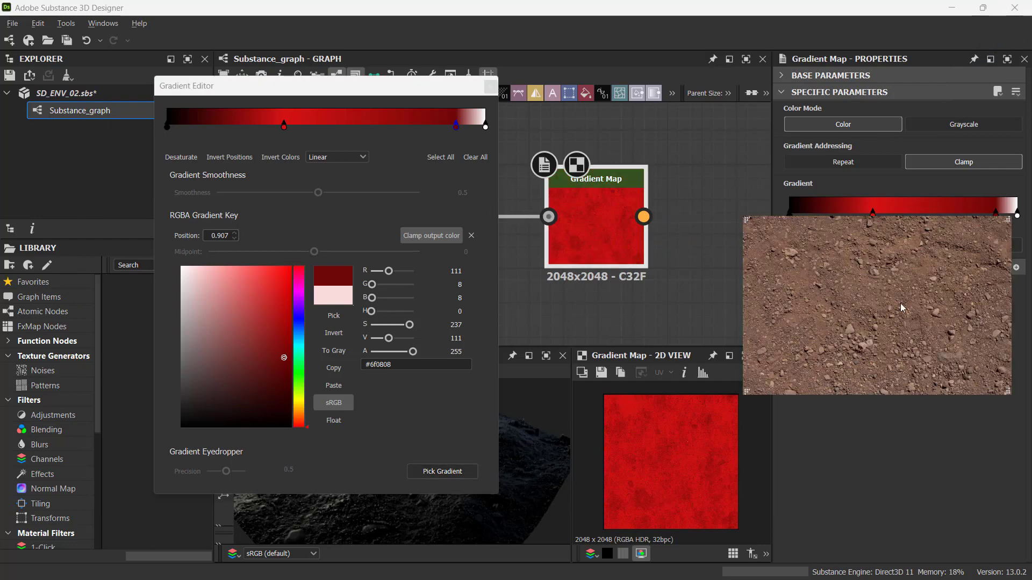
pyautogui.click(452, 473)
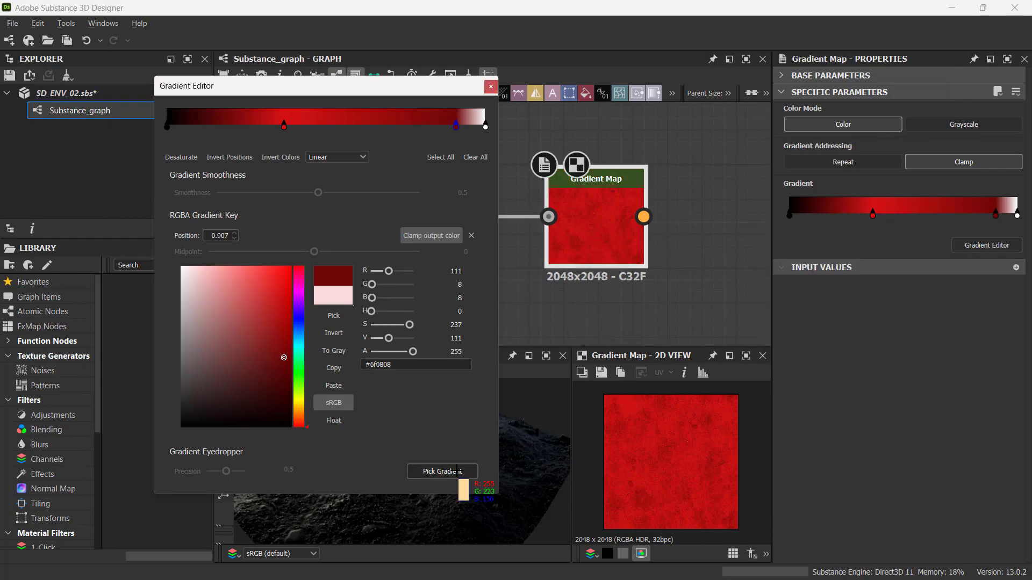
pyautogui.hotkey('alt', 'Tab')
pyautogui.hotkey('alt', 'Tab')
pyautogui.hotkey('alt', 'Tab')
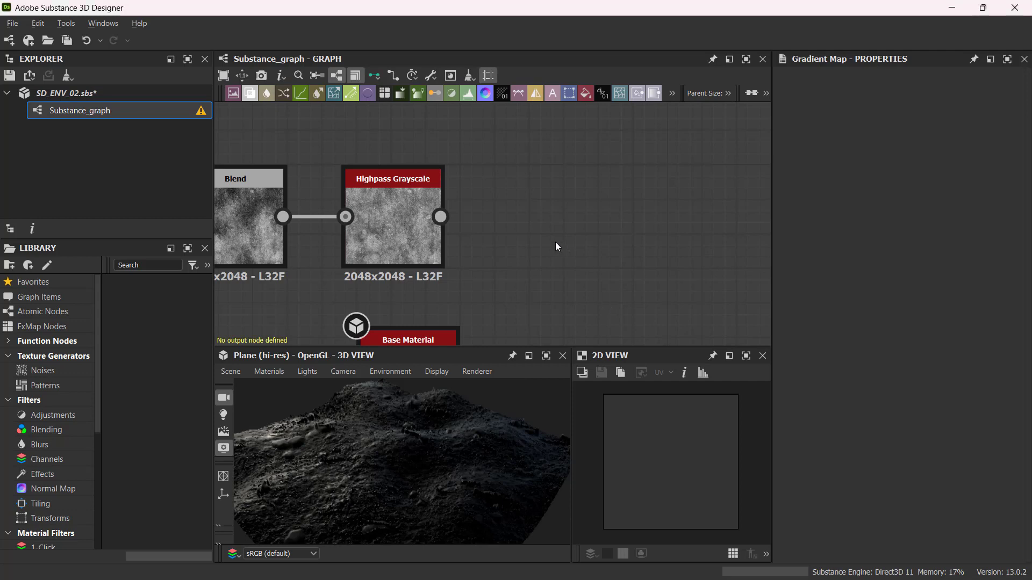
# Add a new Gradient Map node level with Highpass Grayscale and feed it the highpass output.
pyautogui.press('space')
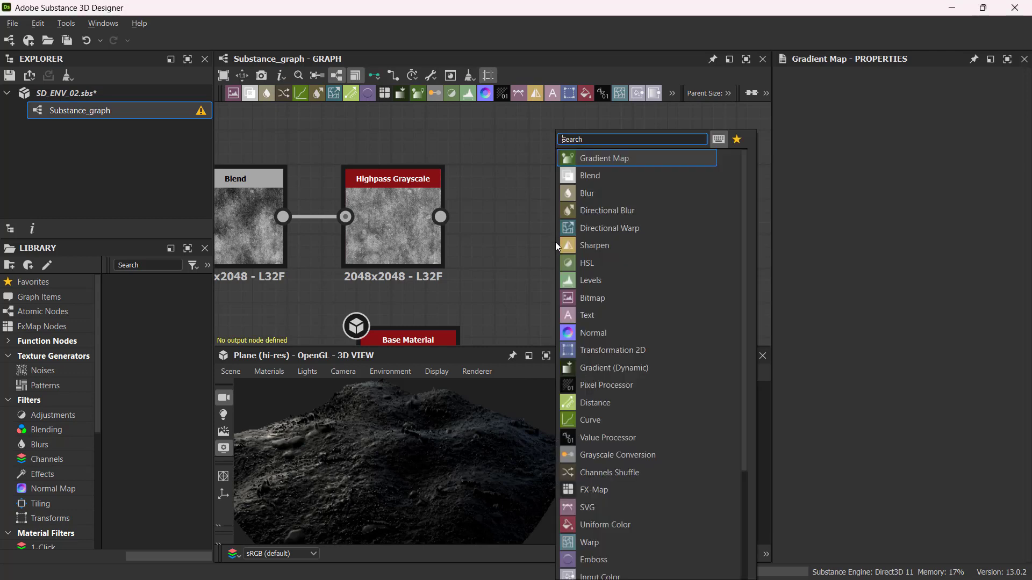
pyautogui.click(620, 159)
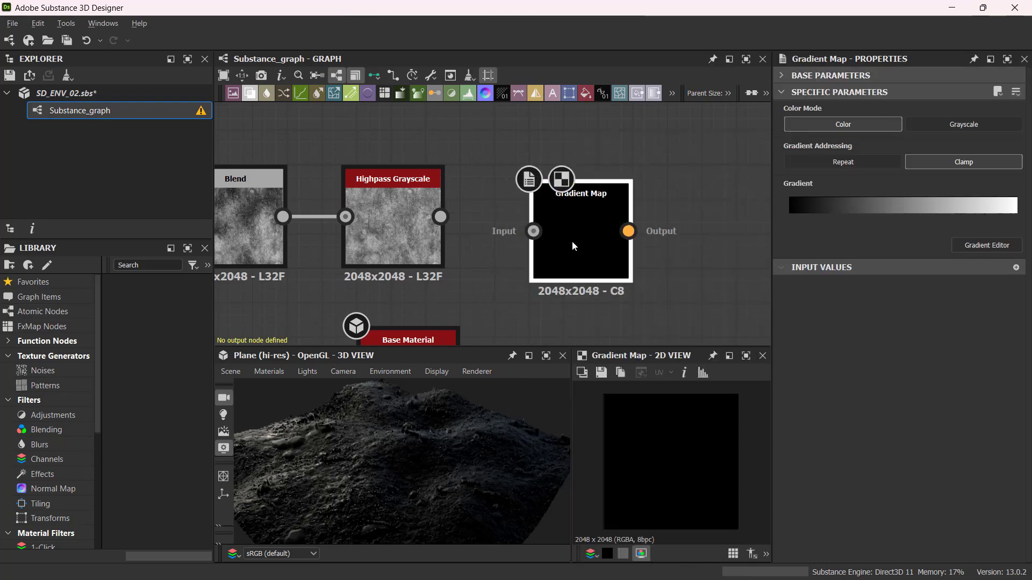
pyautogui.moveTo(572, 242); pyautogui.dragTo(573, 240)
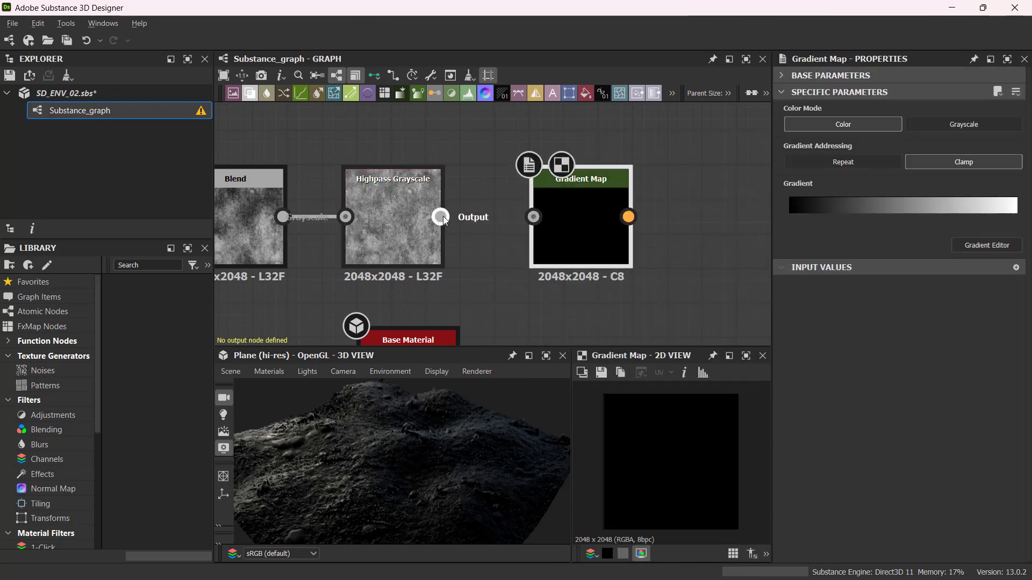
pyautogui.moveTo(442, 218); pyautogui.dragTo(534, 217)
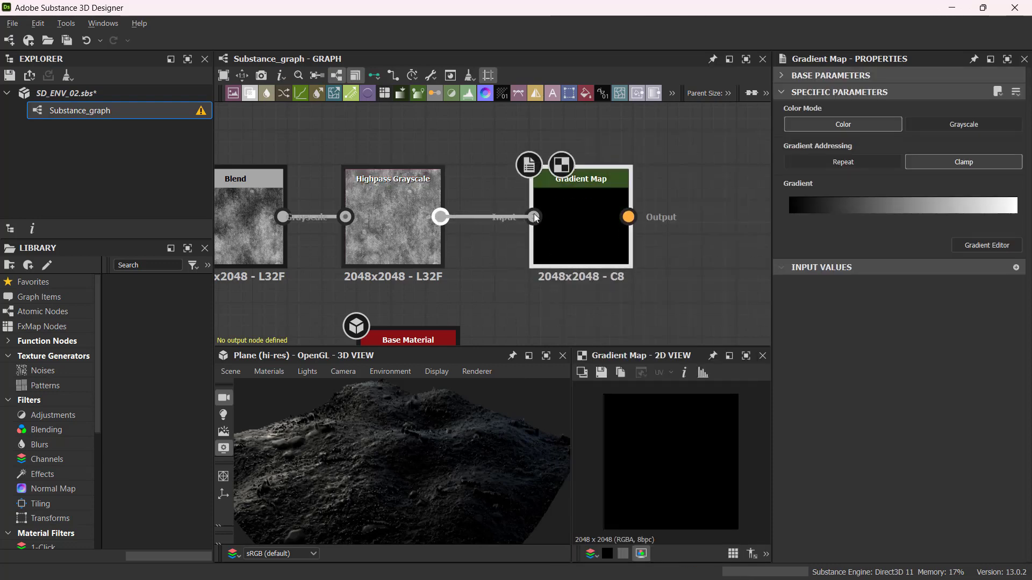
pyautogui.click(584, 227)
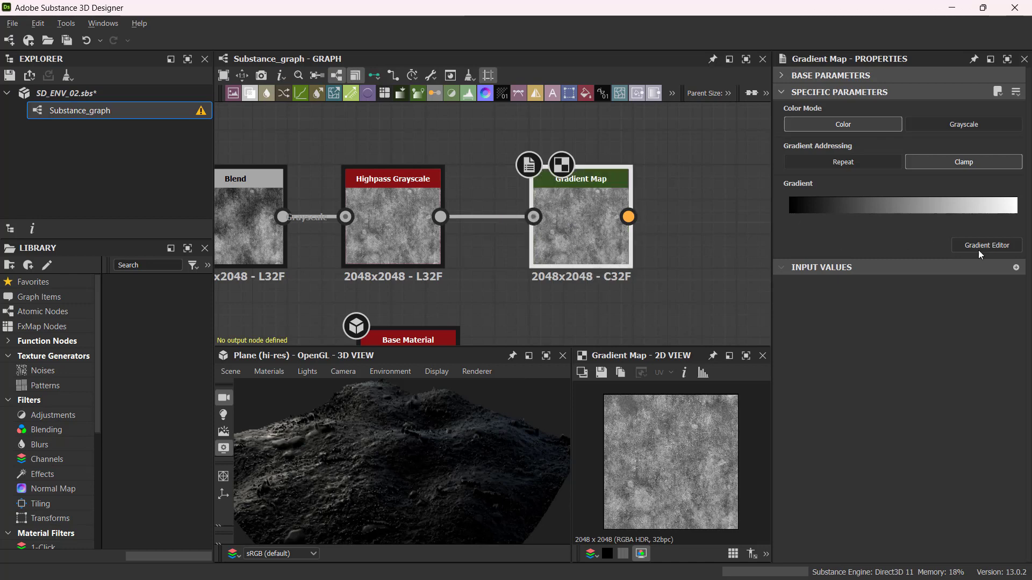
# In the Gradient Editor, color the Gradient Map's start key red and its end key cyan #00f9ff, and examine the mapping in the 2D view.
pyautogui.click(990, 244)
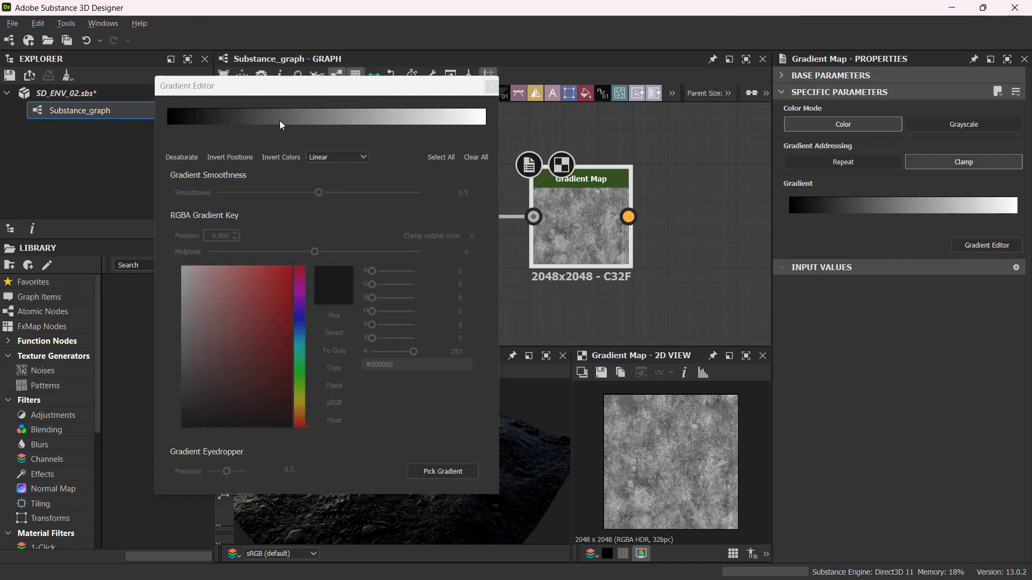
pyautogui.click(182, 126)
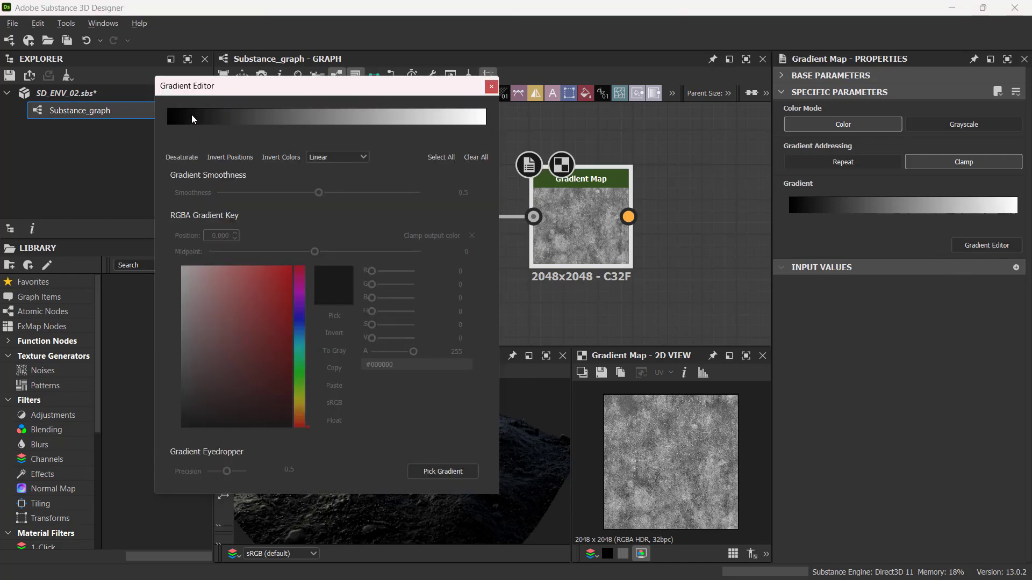
pyautogui.click(193, 123)
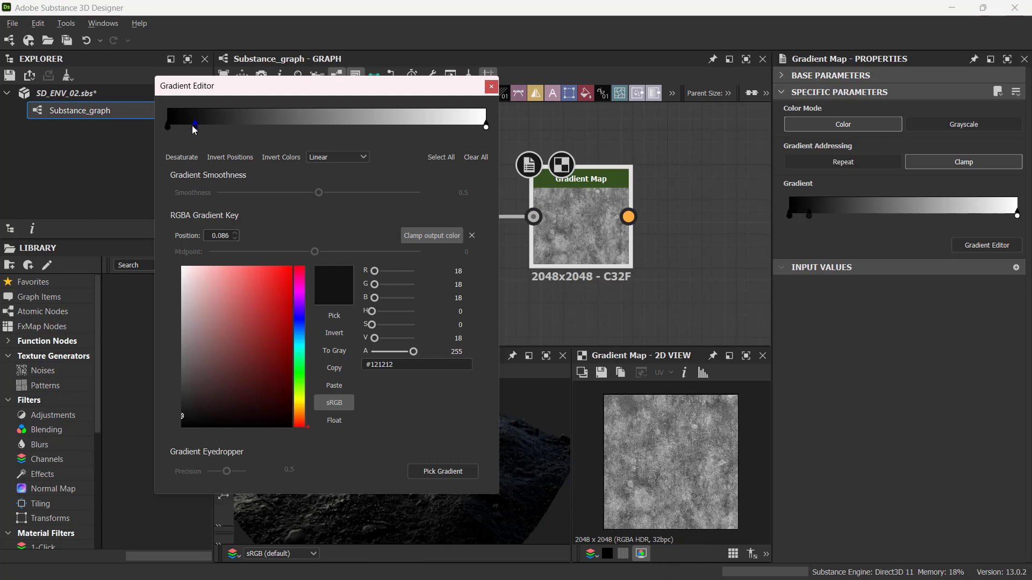
pyautogui.press('Delete')
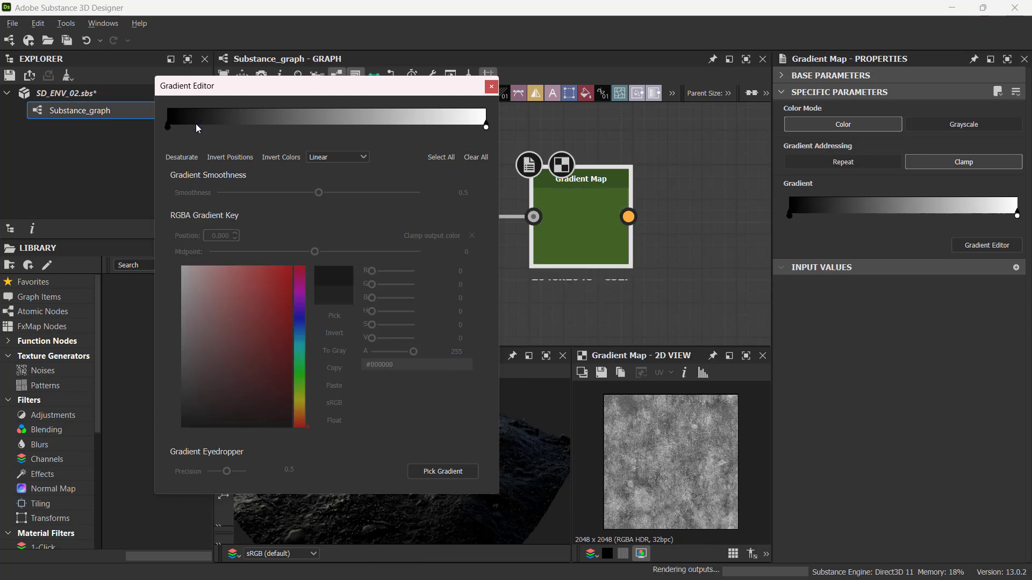
pyautogui.click(166, 128)
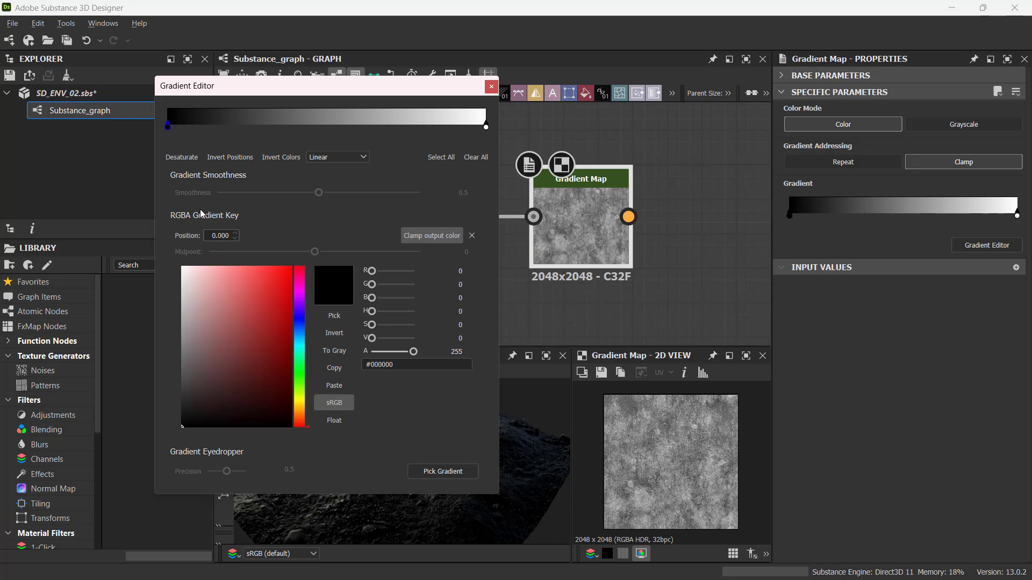
pyautogui.moveTo(260, 289); pyautogui.dragTo(308, 265)
pyautogui.click(487, 128)
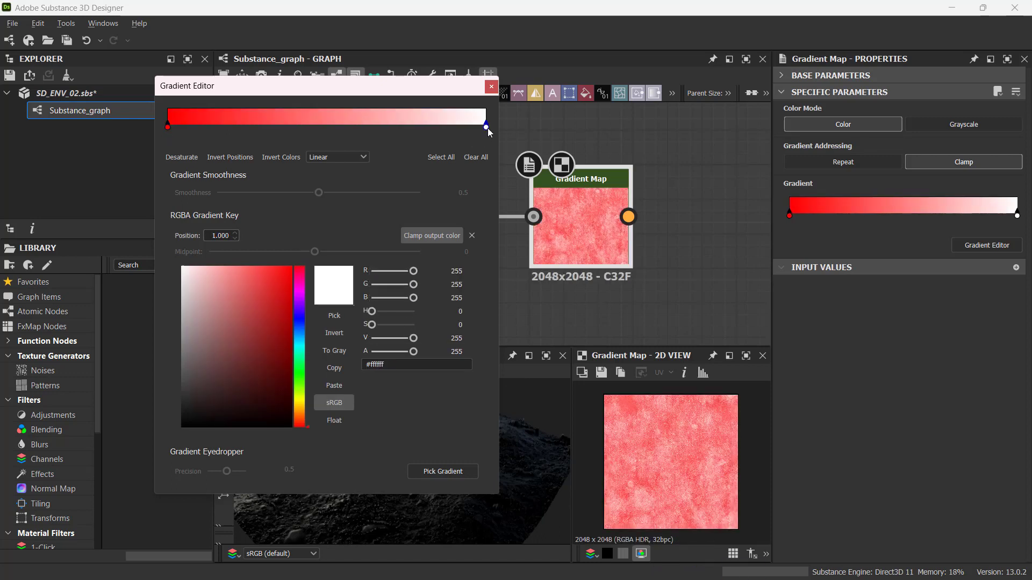
pyautogui.moveTo(296, 331); pyautogui.dragTo(303, 255)
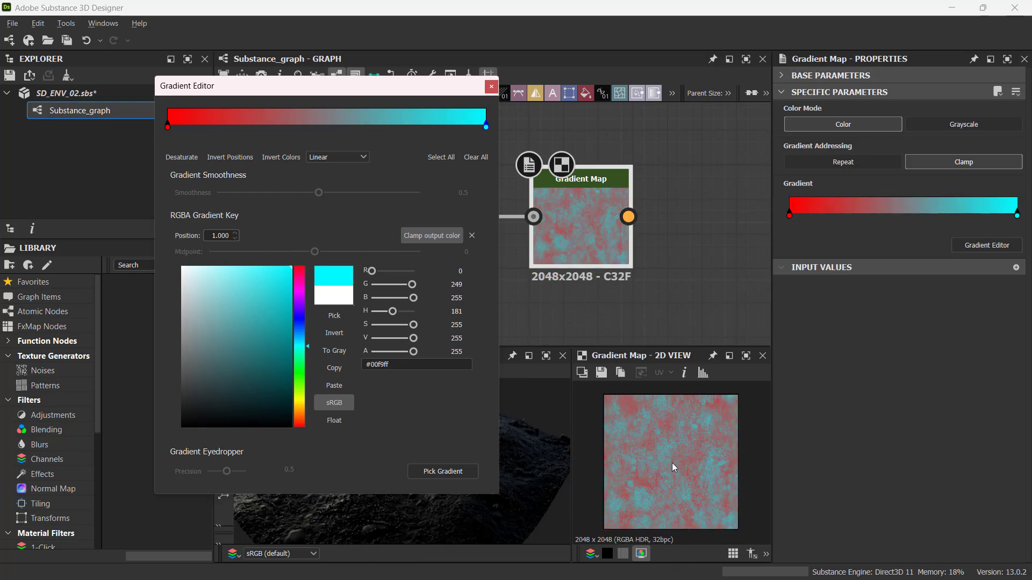
pyautogui.click(490, 87)
pyautogui.scroll(2, 668, 450)
pyautogui.scroll(-1, 669, 449)
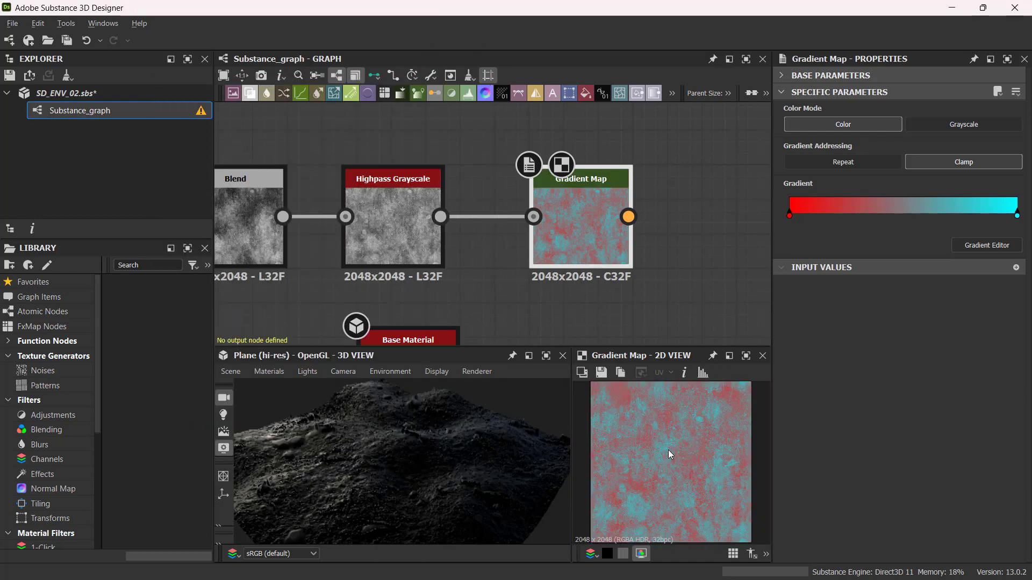
pyautogui.scroll(2, 668, 454)
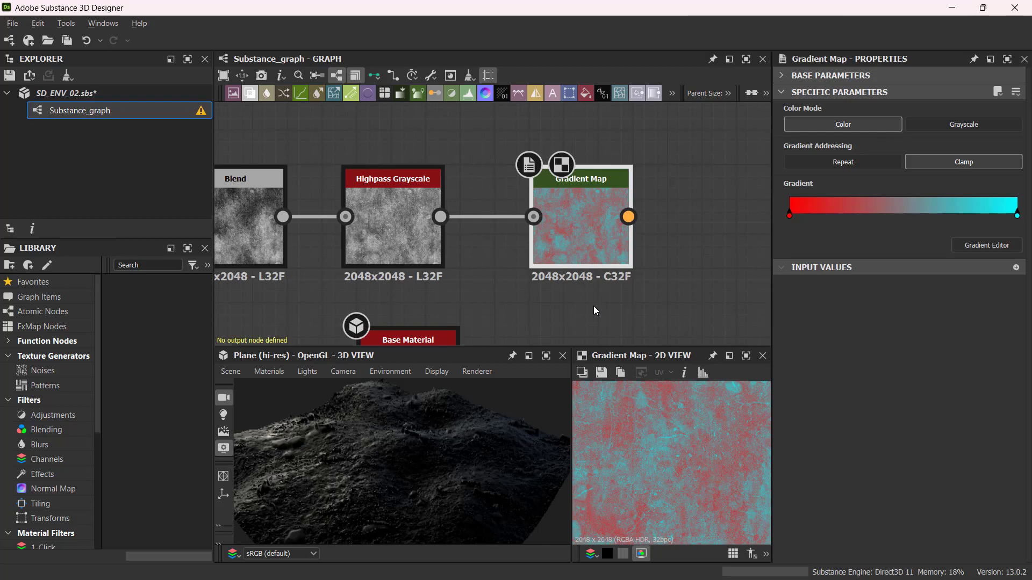
# Bring the brown ground reference photo to the front and place it just below the Gradient Map's gradient settings.
pyautogui.hotkey('alt', 'Tab')
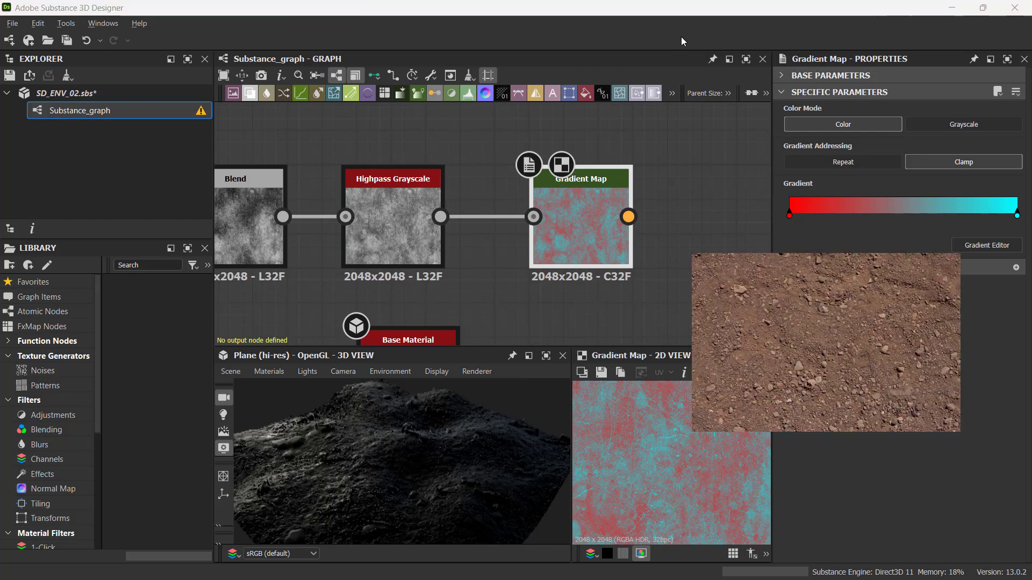
pyautogui.moveTo(749, 320); pyautogui.dragTo(780, 340)
pyautogui.hotkey('ctrl', 's')
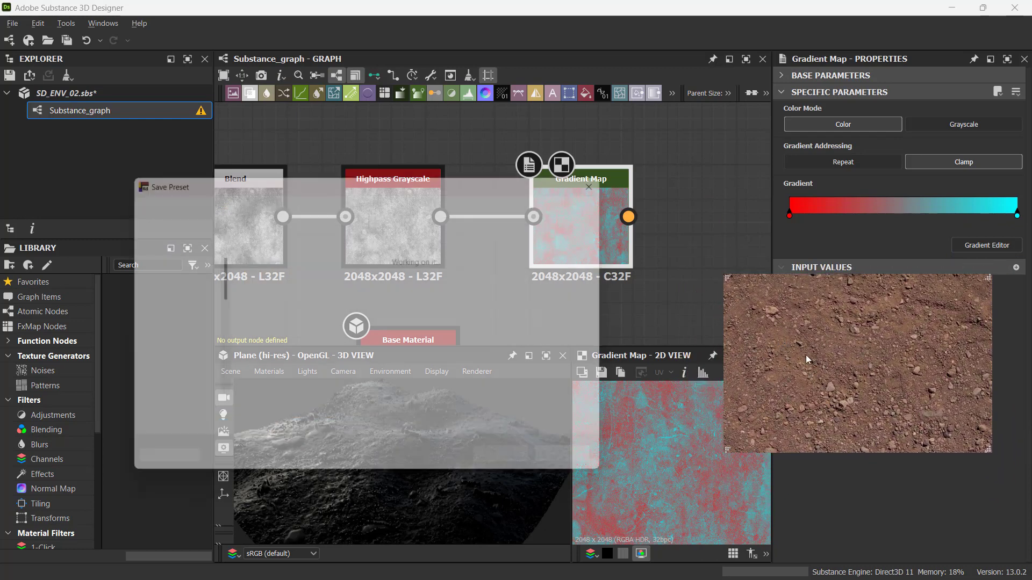
pyautogui.press('Escape')
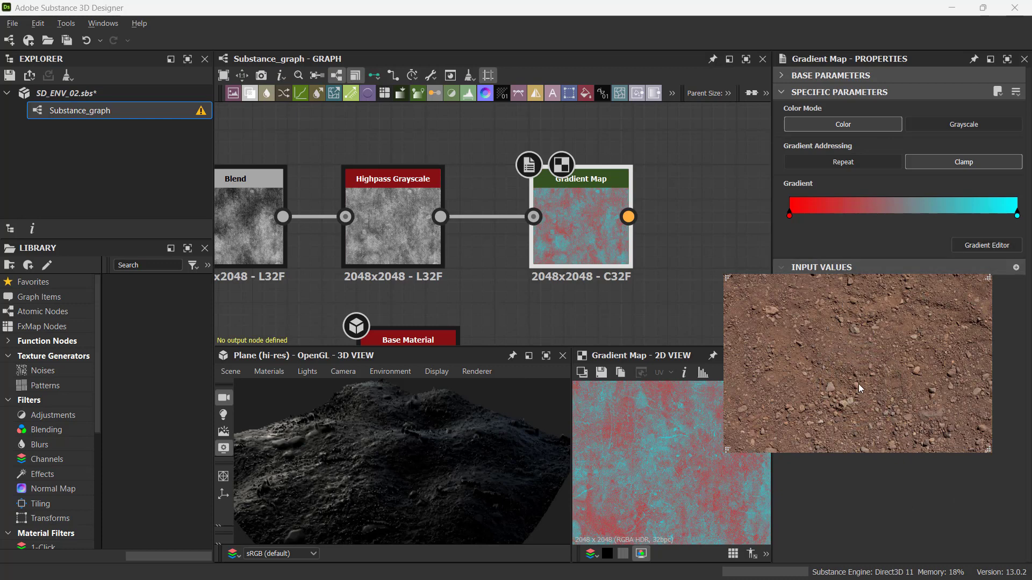
# Sample the gradient with Pick Gradient across a short stretch of soil in the photo's upper-left part, and reposition the Gradient Editor.
pyautogui.click(995, 247)
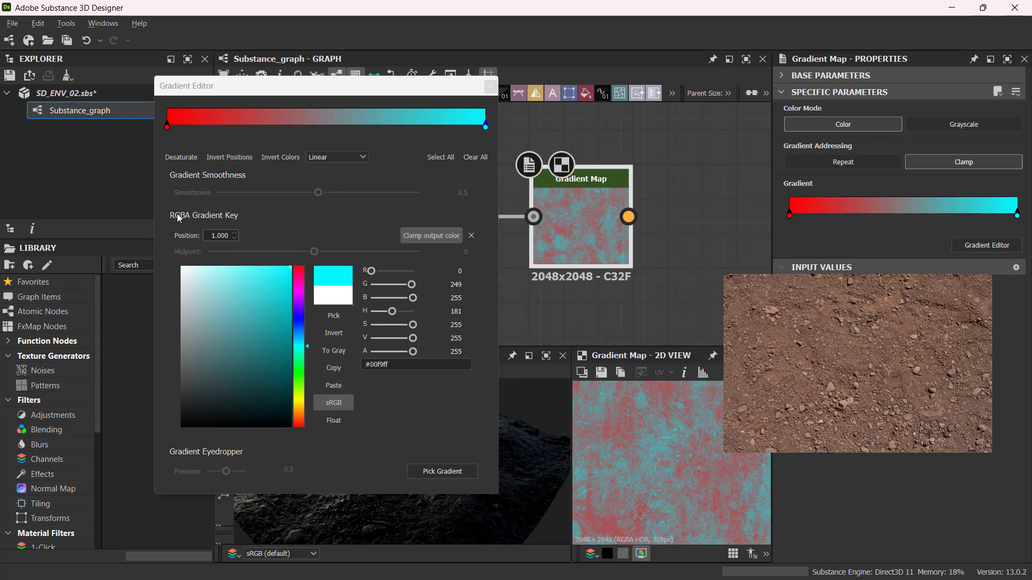
pyautogui.click(443, 472)
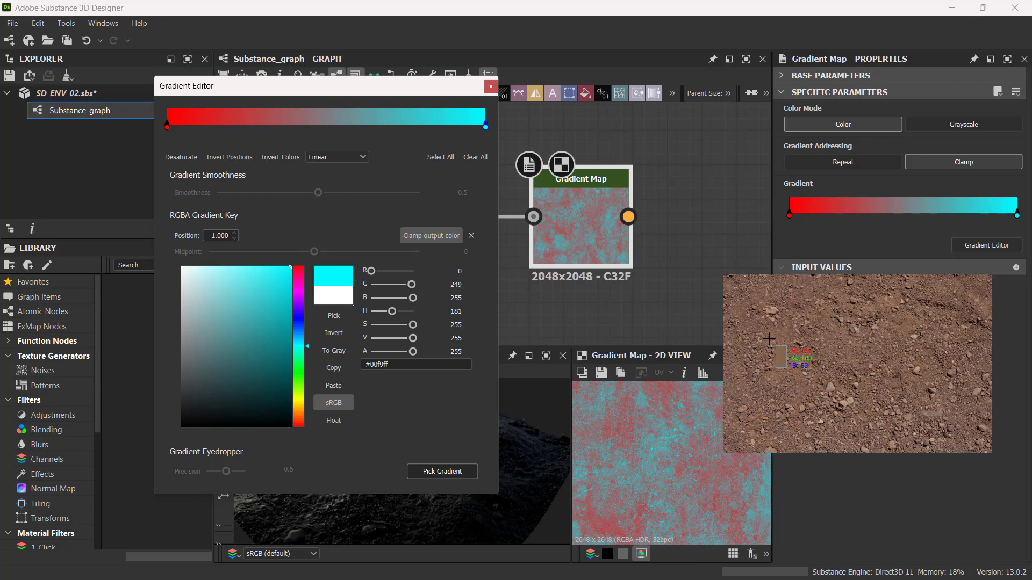
pyautogui.moveTo(771, 332); pyautogui.dragTo(783, 347)
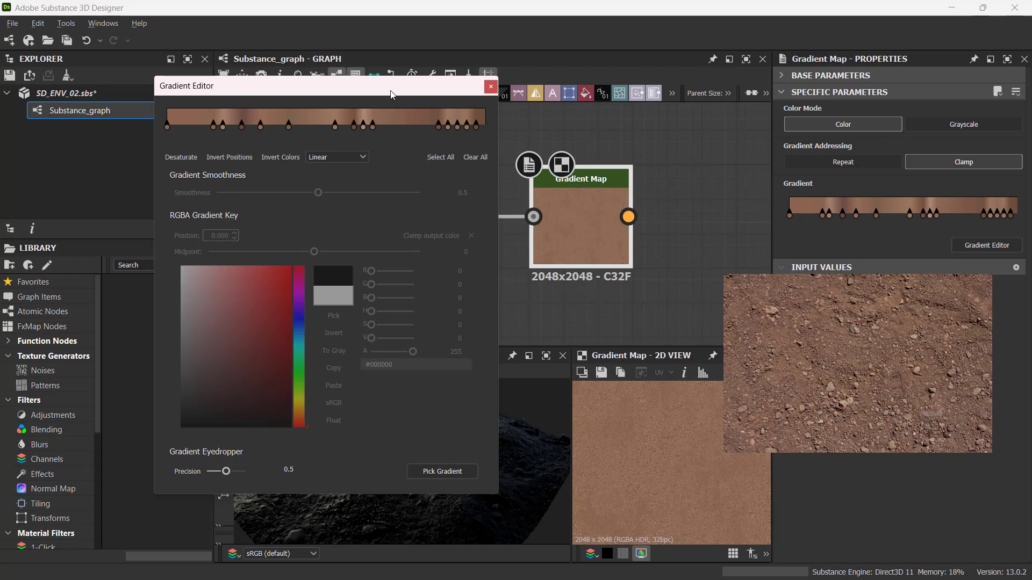
pyautogui.moveTo(391, 95); pyautogui.dragTo(419, 152)
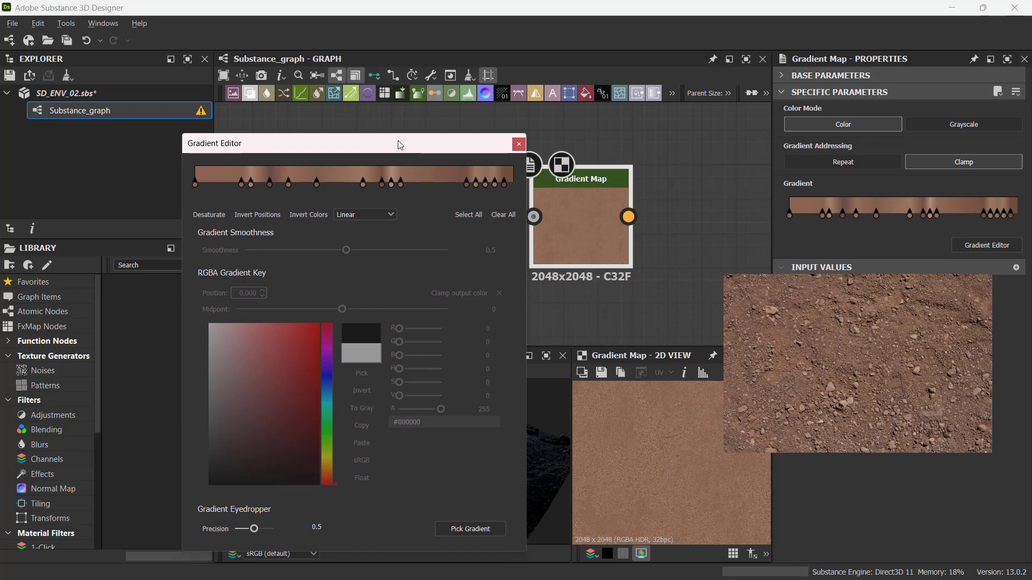
pyautogui.moveTo(397, 145); pyautogui.dragTo(410, 161)
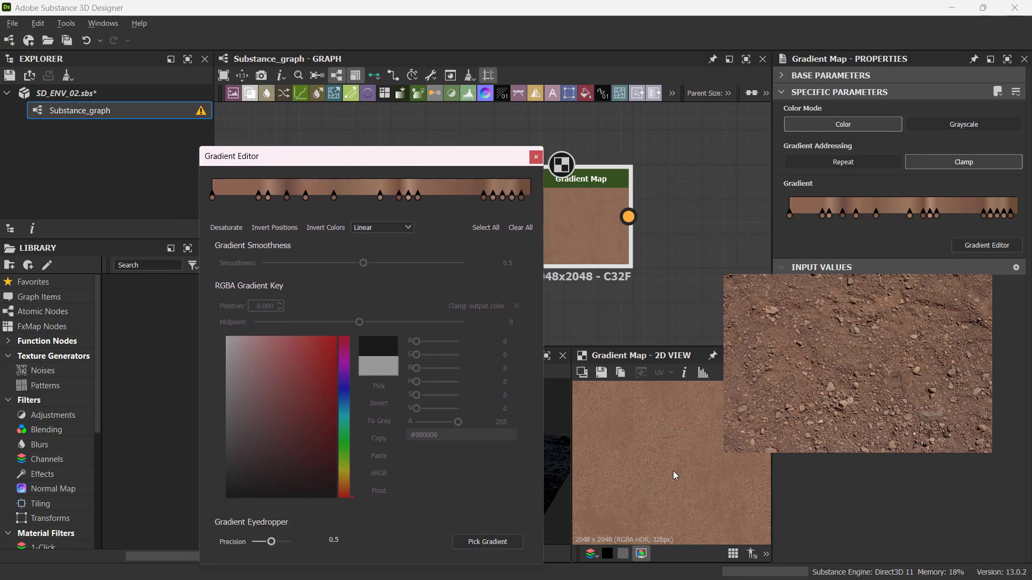
# Resample the gradient from the pebbles in the photo's lower middle and from a short stretch of soil left of them.
pyautogui.click(503, 543)
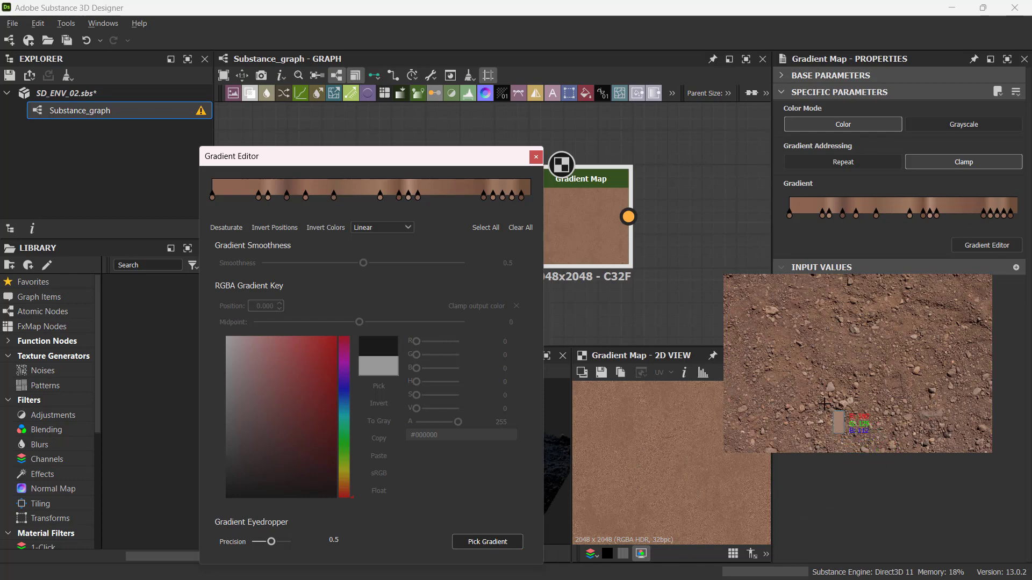
pyautogui.moveTo(821, 412); pyautogui.dragTo(849, 427)
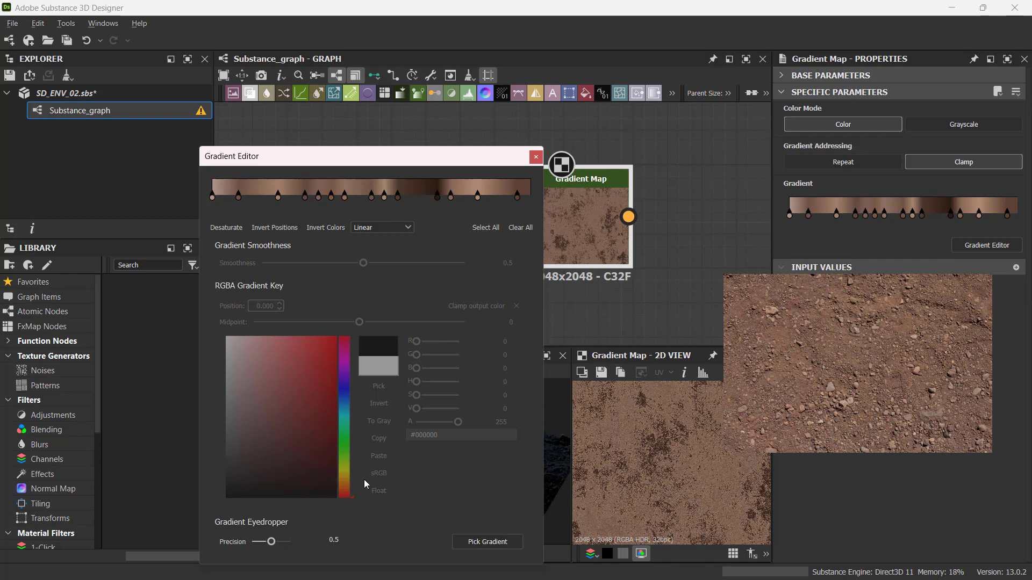
pyautogui.click(488, 542)
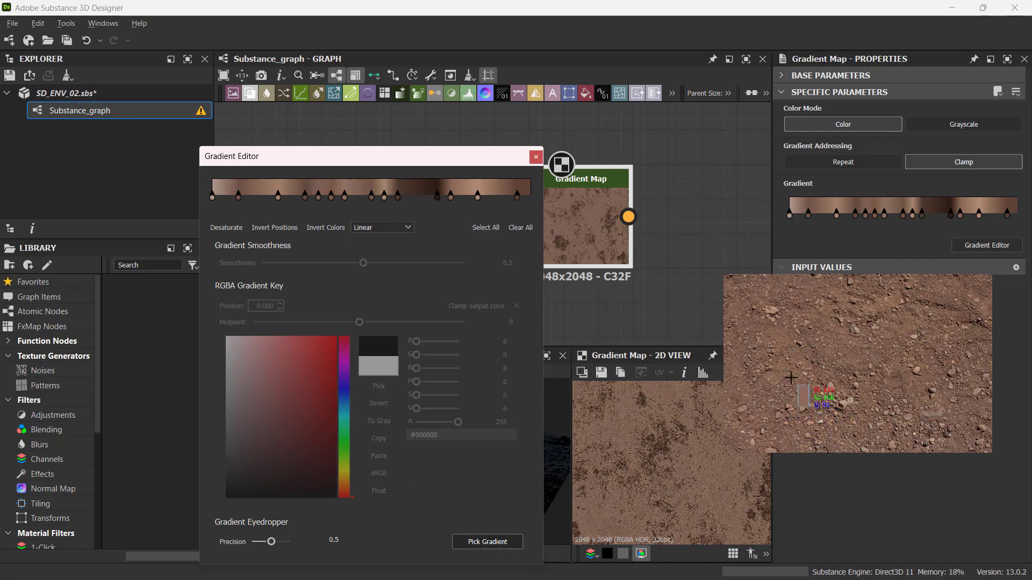
pyautogui.moveTo(790, 377); pyautogui.dragTo(795, 388)
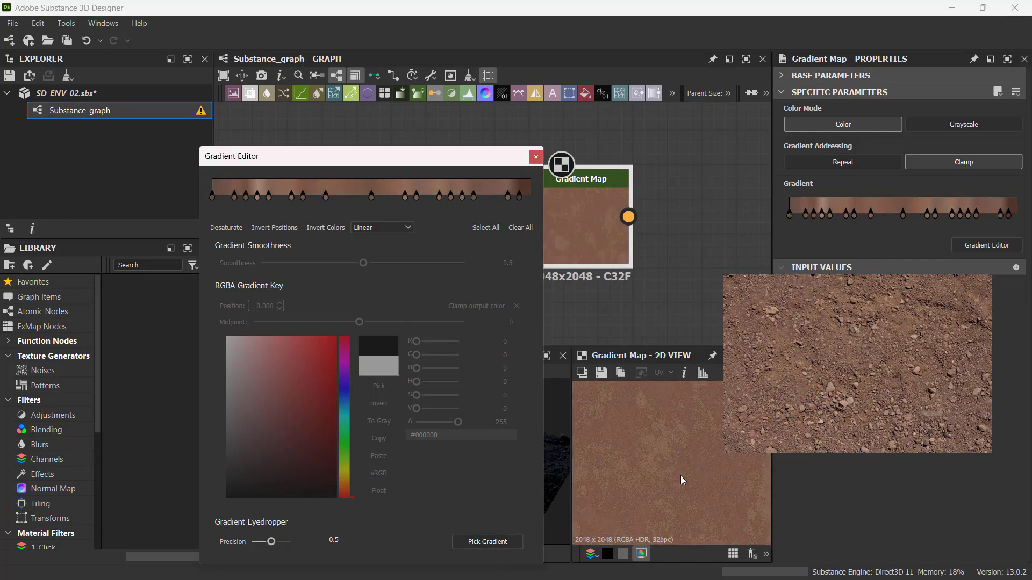
# Pick the gradient again along a short line in the reference photo's upper-right area and close the Gradient Editor.
pyautogui.click(496, 540)
pyautogui.moveTo(952, 297); pyautogui.dragTo(932, 298)
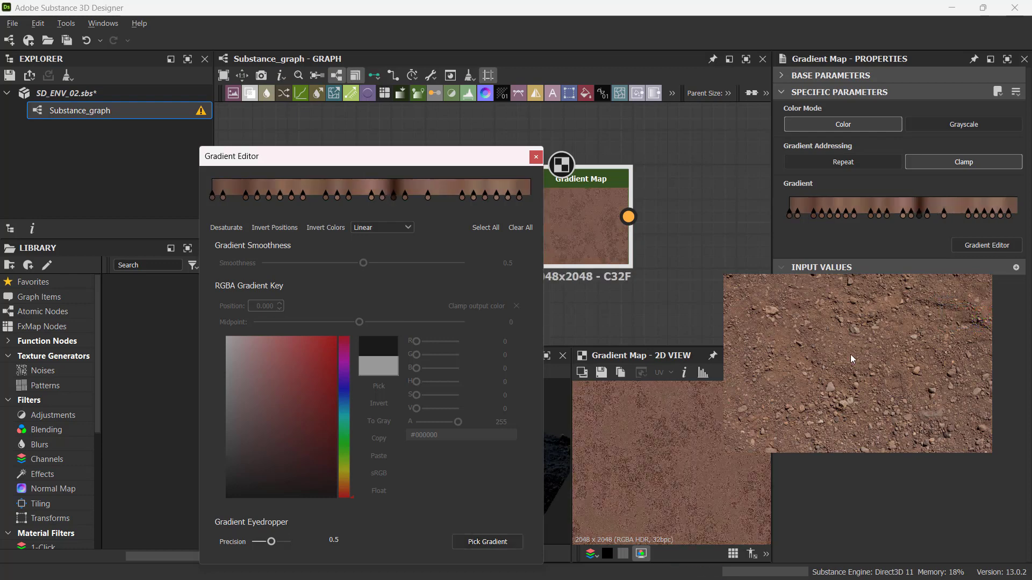
pyautogui.click(675, 483)
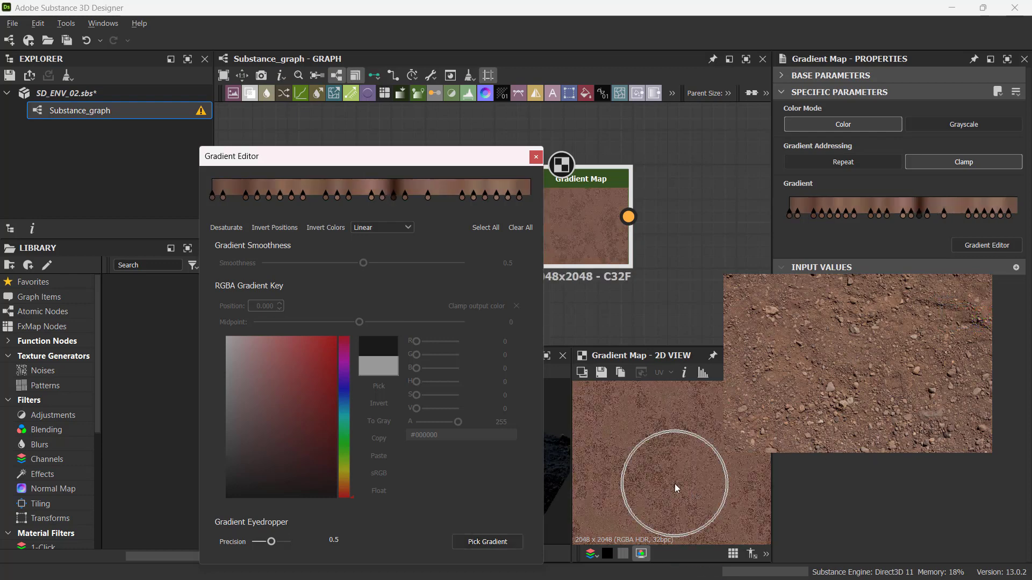
pyautogui.click(536, 157)
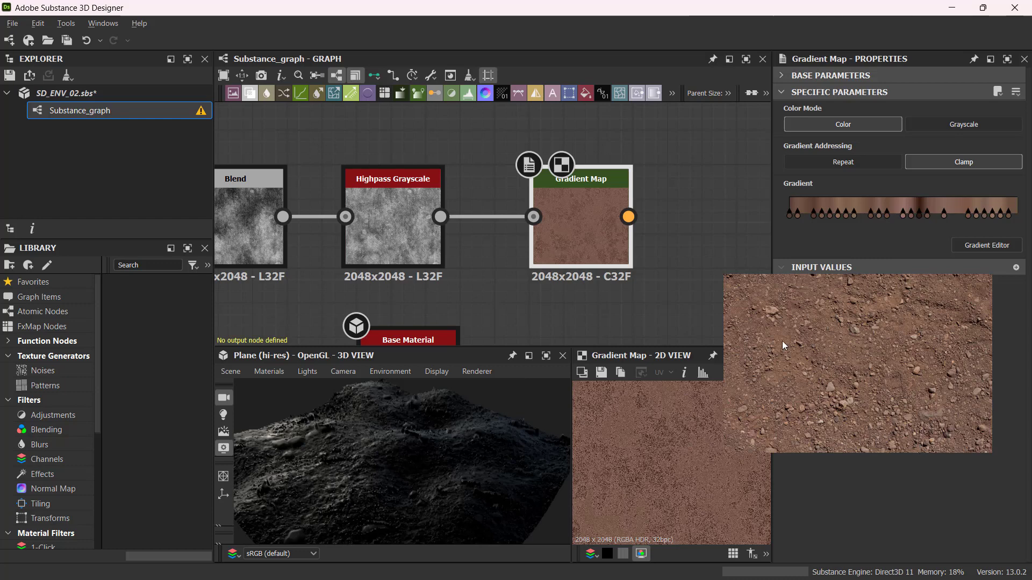
# Move the reference photo mostly off the screen edge, clear of the graph, without saving a preset.
pyautogui.moveTo(782, 341); pyautogui.dragTo(1031, 429, button='right')
pyautogui.hotkey('ctrl', 's')
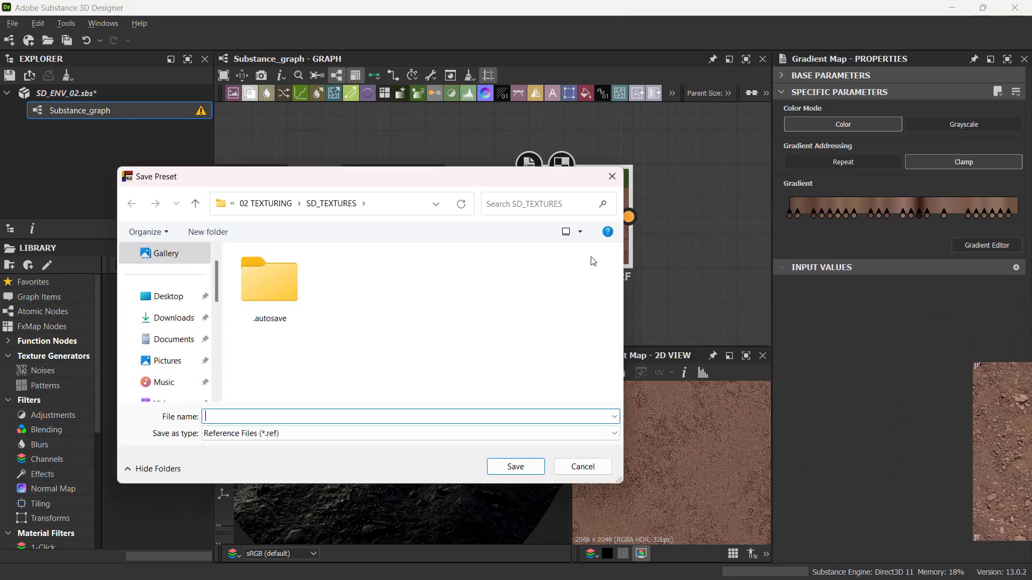
pyautogui.click(612, 175)
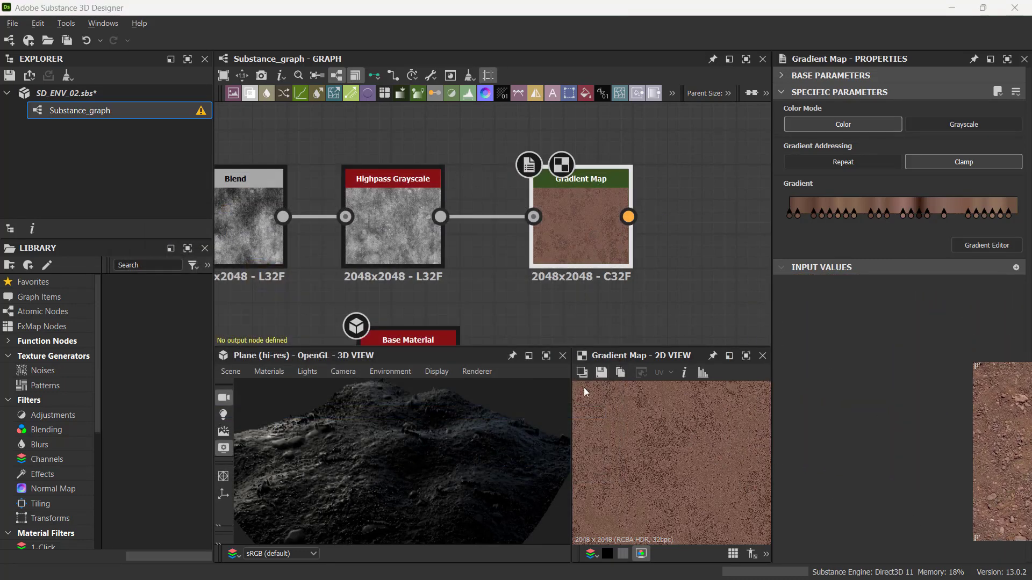
# Move the Base Material node to the lower right of the Gradient Map node.
pyautogui.scroll(-1, 477, 305)
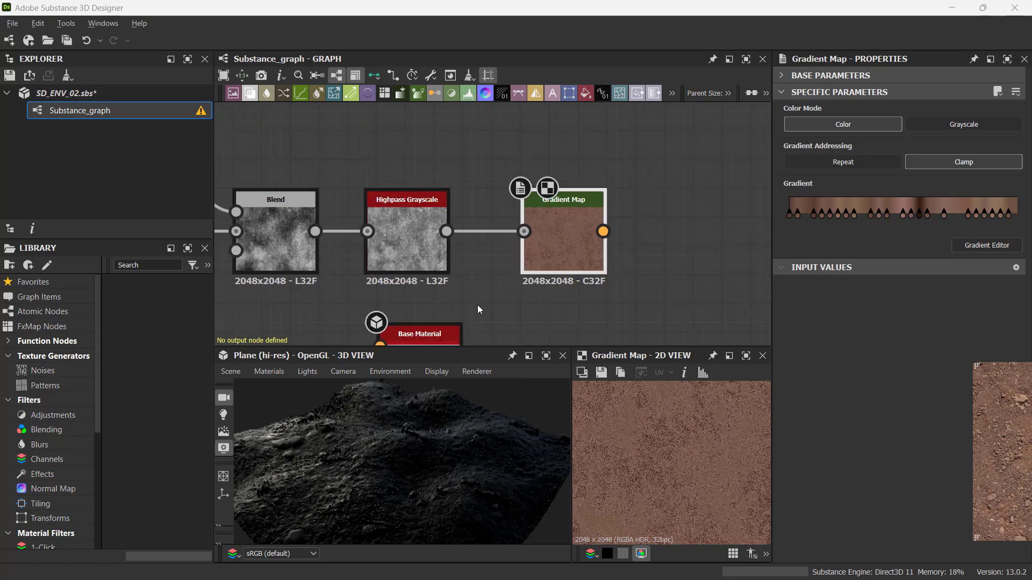
pyautogui.moveTo(477, 305); pyautogui.dragTo(387, 226, button='middle')
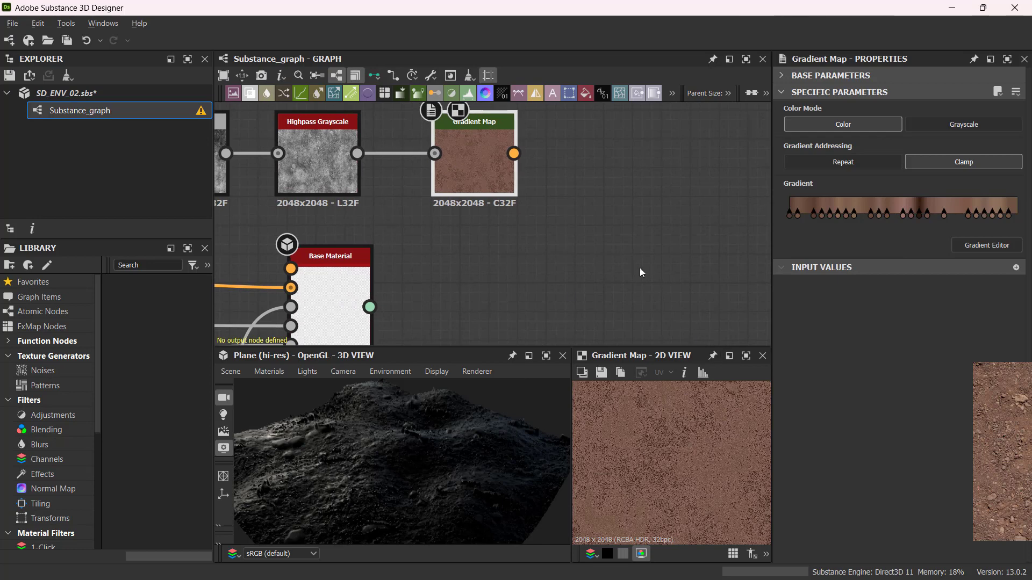
pyautogui.scroll(-3, 640, 268)
pyautogui.click(443, 468)
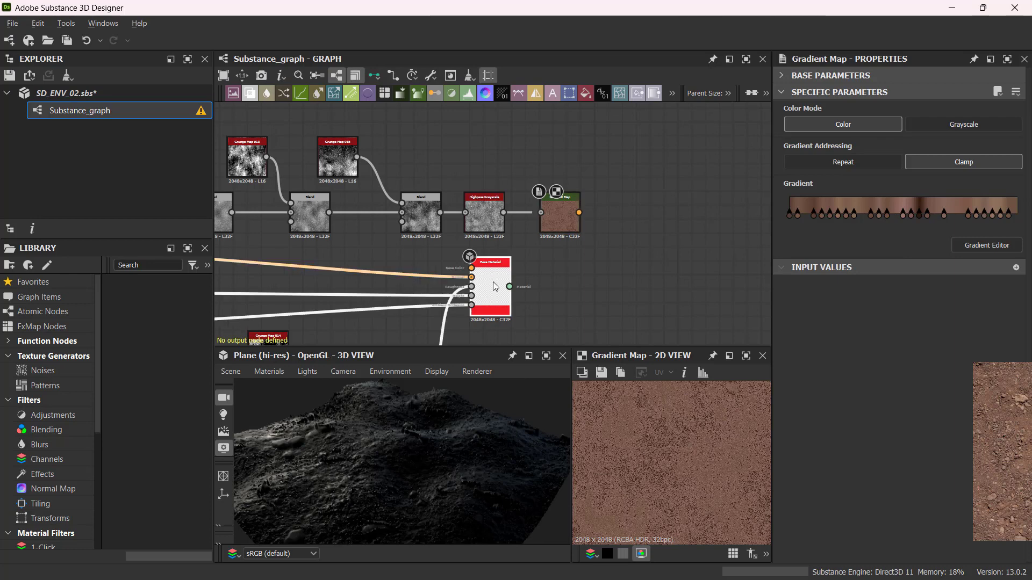
pyautogui.moveTo(495, 286); pyautogui.dragTo(681, 283)
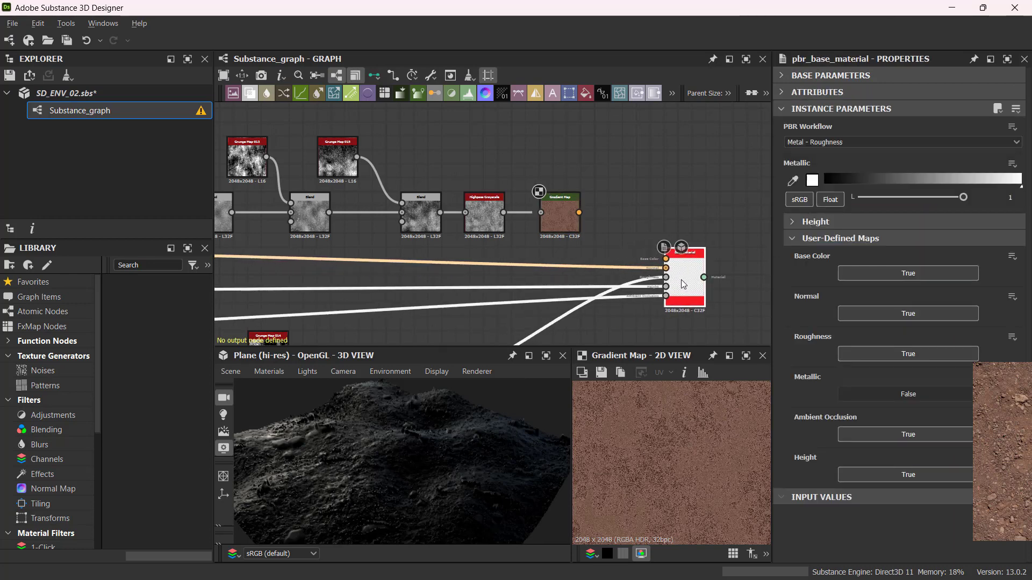
# Connect the Gradient Map output to the Base Material's Base Color input and inspect the colored ground under different angles and lighting.
pyautogui.scroll(5, 683, 284)
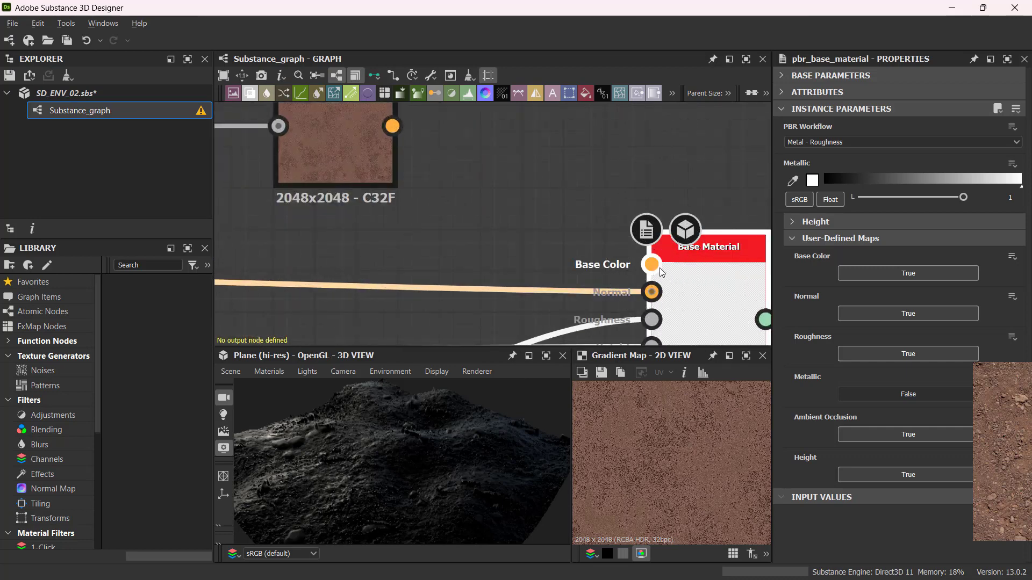
pyautogui.moveTo(392, 127); pyautogui.dragTo(652, 264)
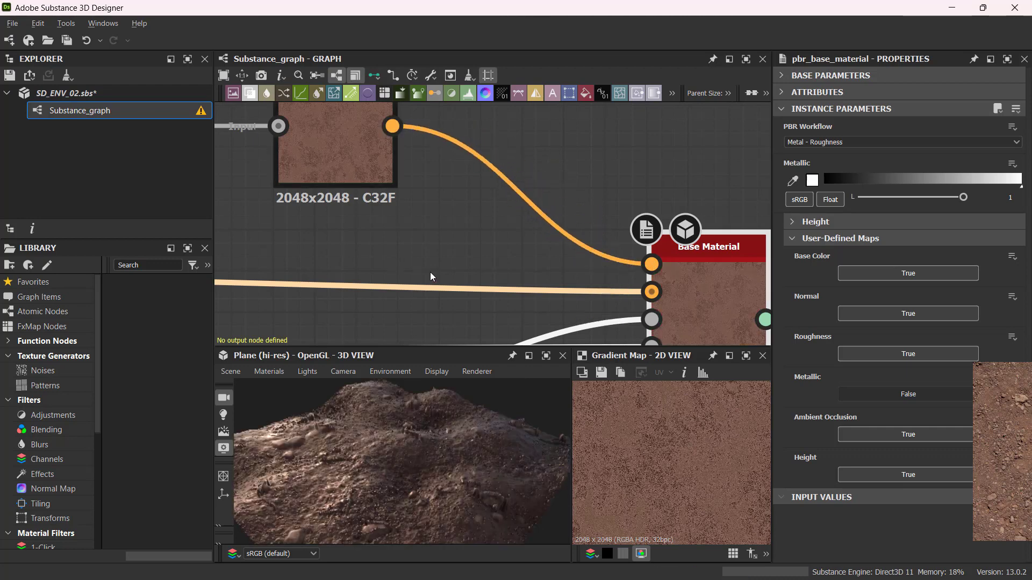
pyautogui.moveTo(378, 462)
pyautogui.mouseDown()
pyautogui.moveTo(386, 477)
pyautogui.moveTo(424, 451)
pyautogui.moveTo(363, 454)
pyautogui.moveTo(369, 459)
pyautogui.mouseUp()
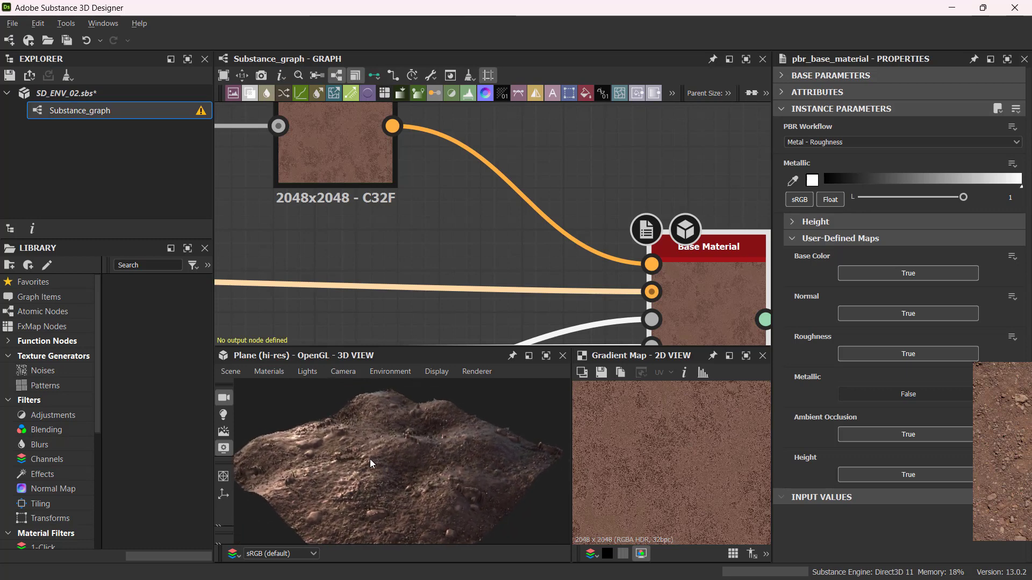
pyautogui.keyDown('ctrl'); pyautogui.keyDown('shift'); pyautogui.moveTo(433, 458); pyautogui.dragTo(457, 447); pyautogui.keyUp('shift'); pyautogui.keyUp('ctrl')
pyautogui.moveTo(379, 475); pyautogui.dragTo(404, 460)
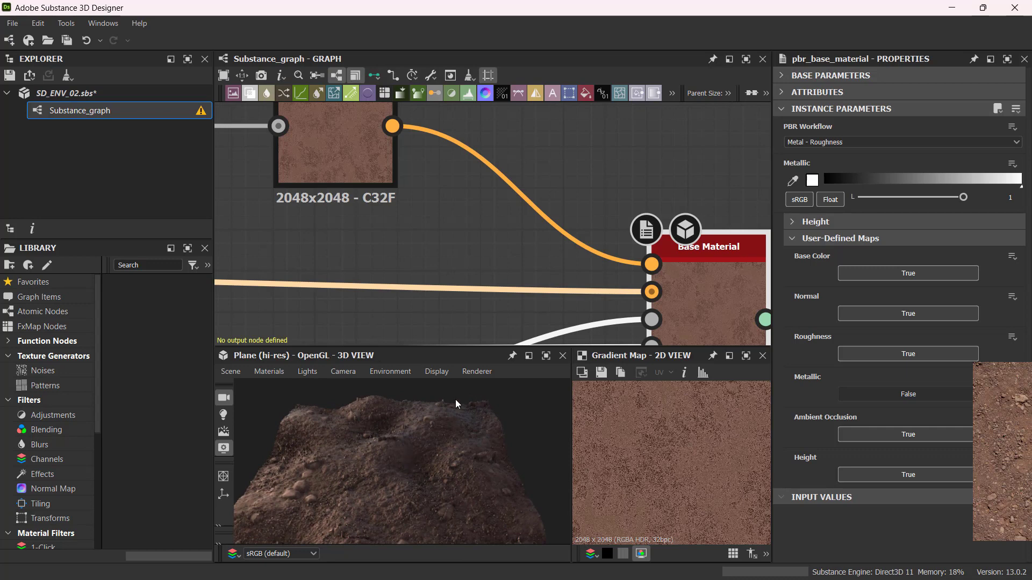
pyautogui.scroll(-3, 452, 230)
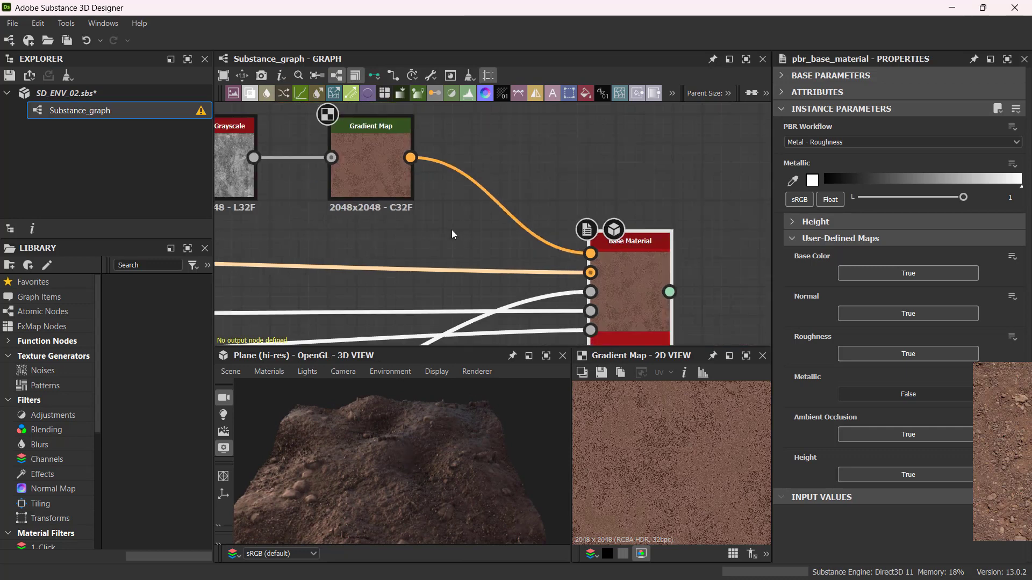
pyautogui.scroll(2, 443, 463)
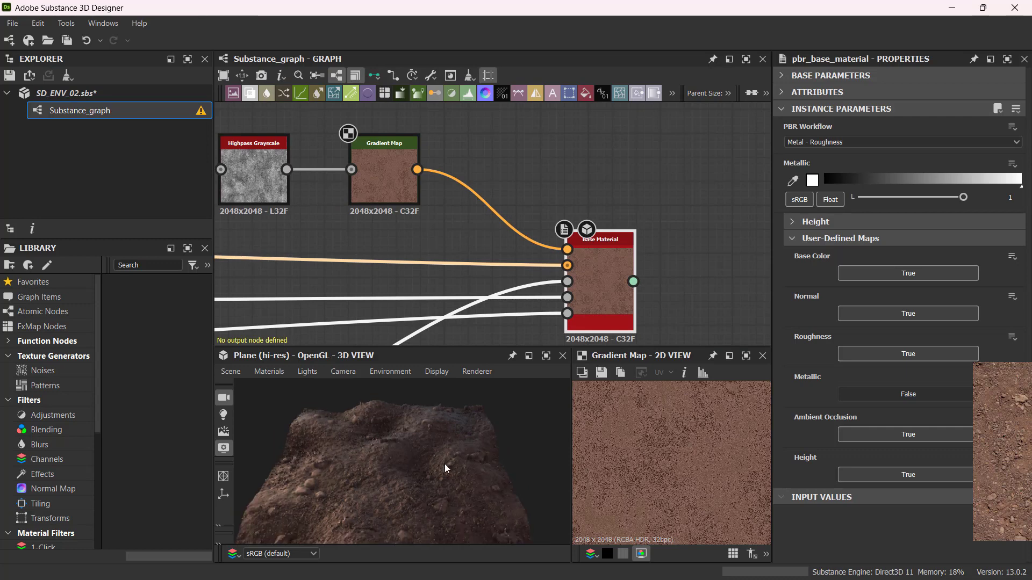
pyautogui.moveTo(444, 464); pyautogui.dragTo(383, 456)
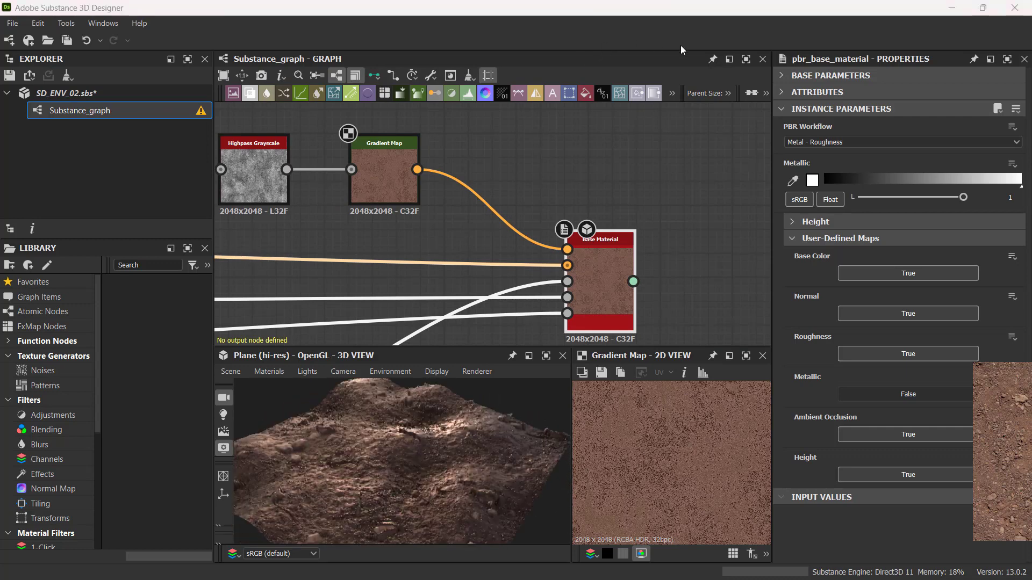
# Add a second Gradient Map node above the existing one for coloring the Curvature Smooth map.
pyautogui.scroll(-4, 417, 237)
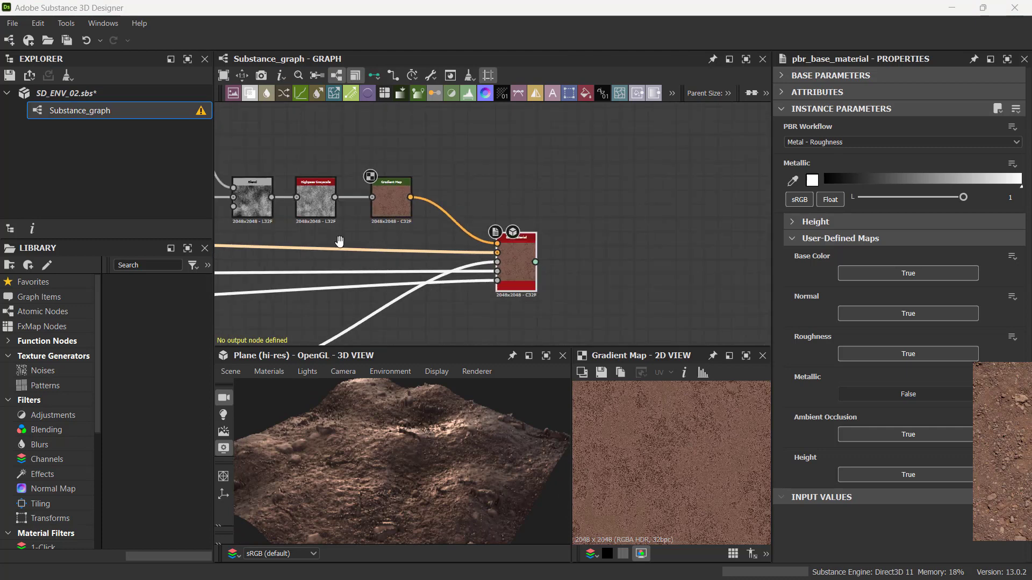
pyautogui.moveTo(341, 236); pyautogui.dragTo(561, 249, button='middle')
pyautogui.scroll(-2, 486, 248)
pyautogui.moveTo(351, 234); pyautogui.dragTo(407, 250, button='middle')
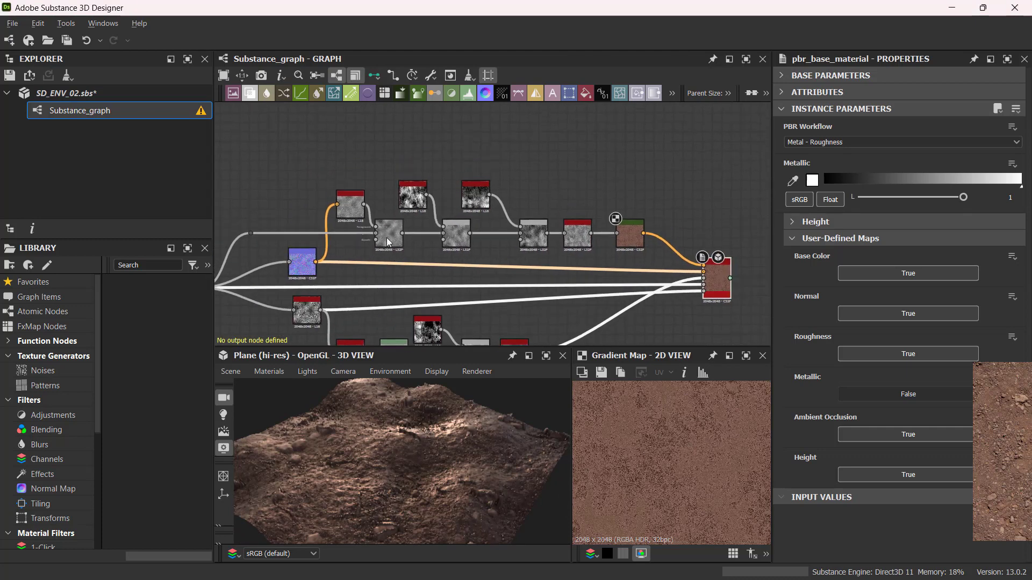
pyautogui.scroll(3, 361, 206)
pyautogui.click(361, 206)
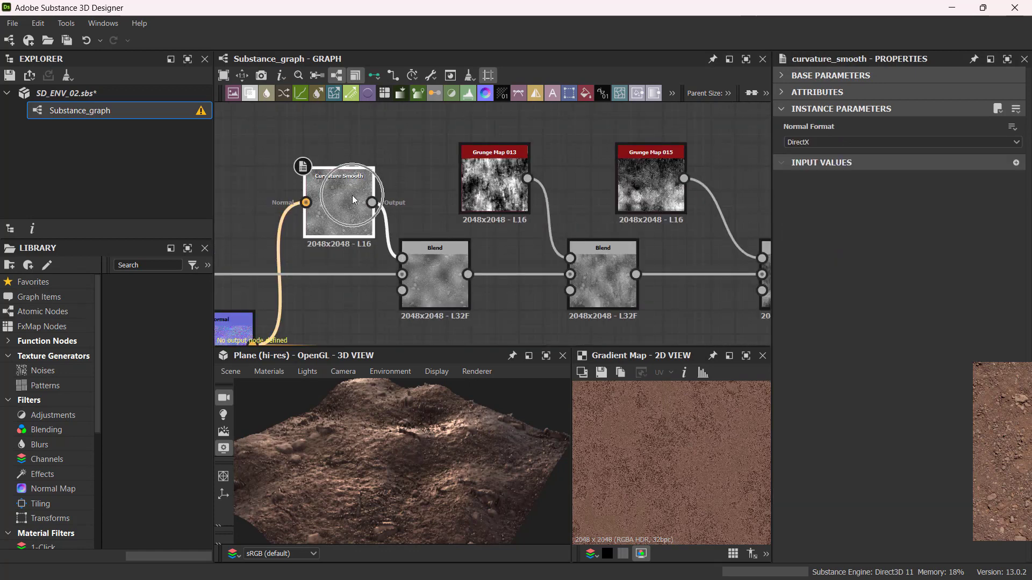
pyautogui.scroll(-2, 356, 202)
pyautogui.scroll(-2, 355, 200)
pyautogui.moveTo(505, 221); pyautogui.dragTo(426, 231, button='middle')
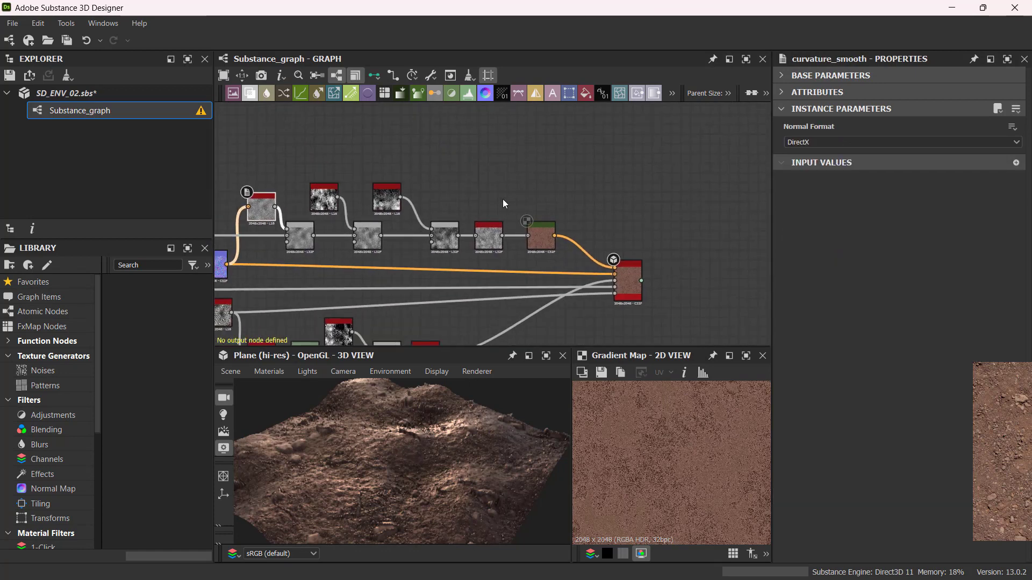
pyautogui.scroll(1, 505, 203)
pyautogui.press('space')
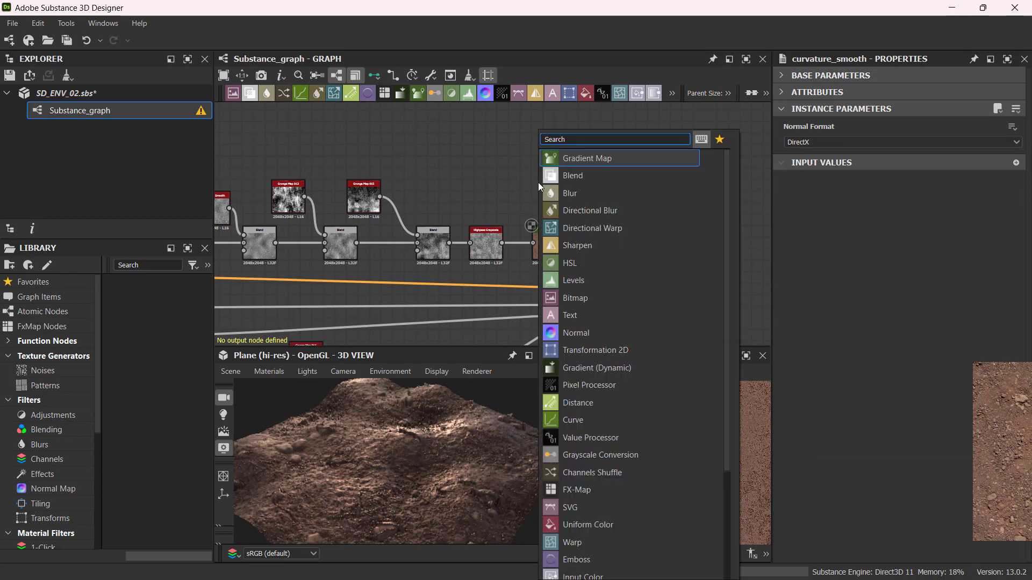
pyautogui.click(576, 158)
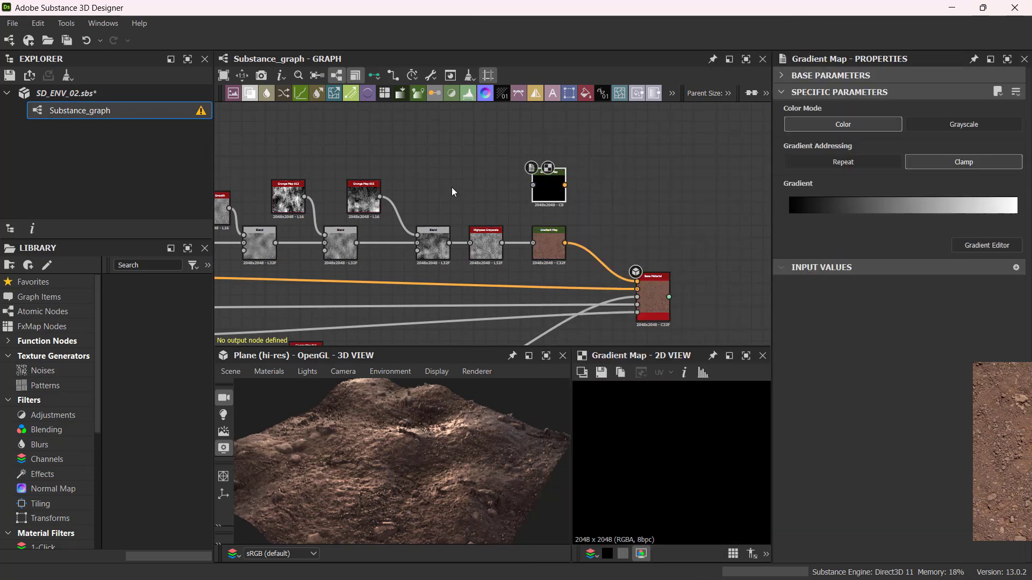
# Connect the Curvature Smooth output to the new Gradient Map's input.
pyautogui.scroll(-1, 452, 188)
pyautogui.moveTo(435, 184); pyautogui.dragTo(484, 187, button='middle')
pyautogui.scroll(3, 337, 219)
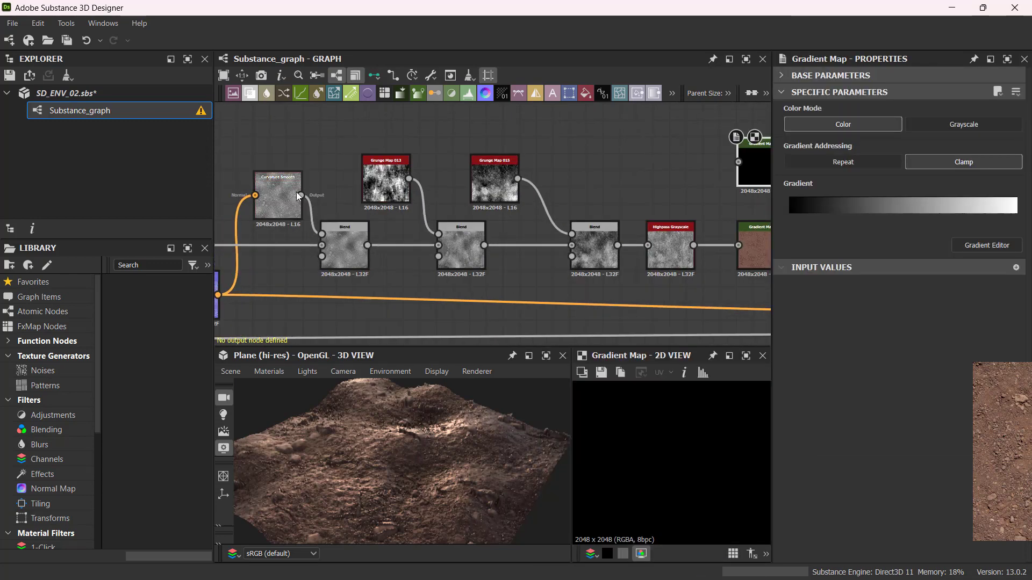
pyautogui.scroll(-2, 299, 197)
pyautogui.moveTo(300, 195); pyautogui.dragTo(604, 172)
pyautogui.click(456, 502)
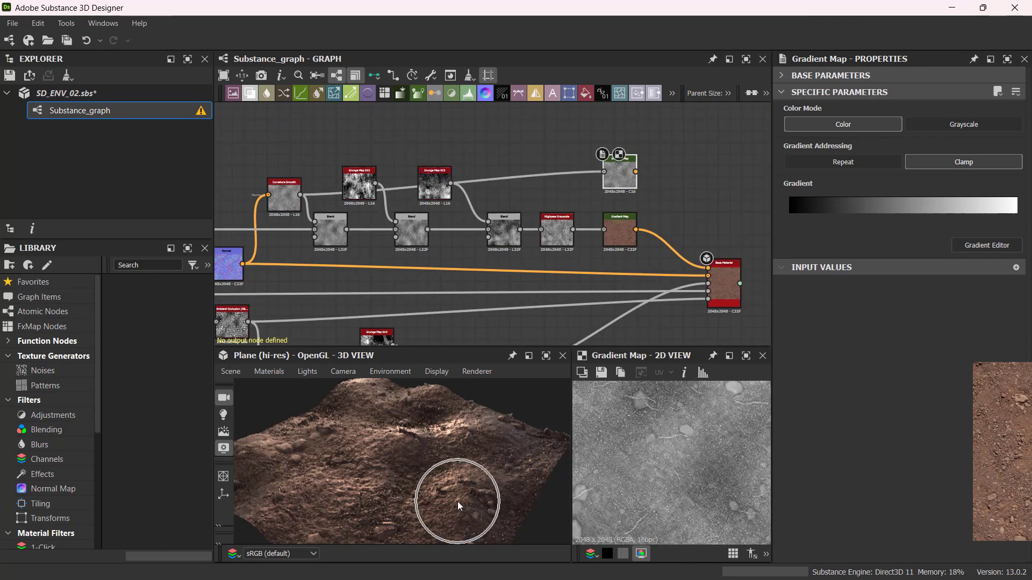
# Insert a Dot node to route the curvature link above the grunge maps, and raise the new Gradient Map level with it.
pyautogui.doubleClick(323, 194)
pyautogui.moveTo(325, 196); pyautogui.dragTo(325, 151)
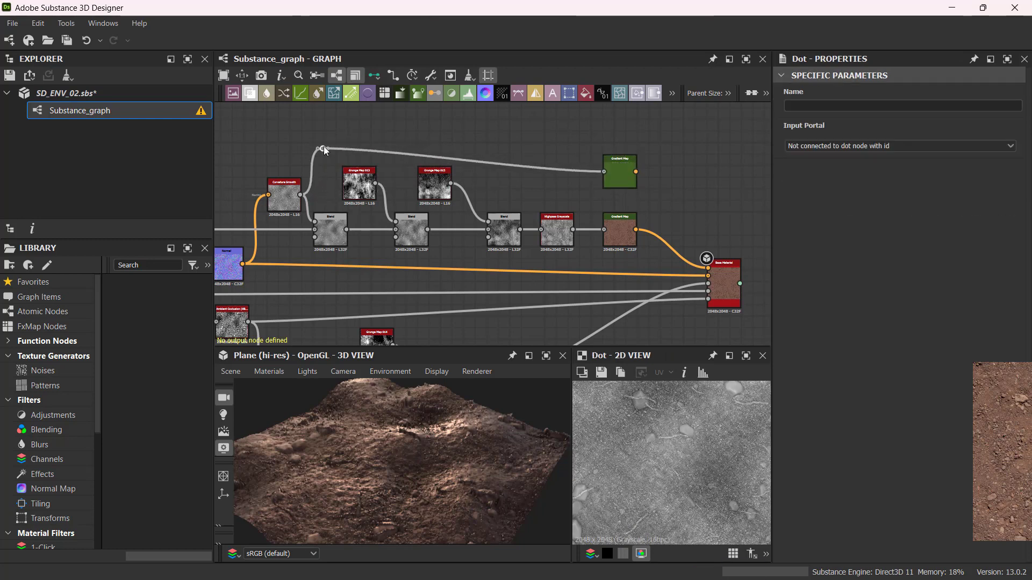
pyautogui.moveTo(622, 172); pyautogui.dragTo(623, 148)
pyautogui.scroll(2, 631, 178)
pyautogui.moveTo(650, 196); pyautogui.dragTo(476, 201, button='middle')
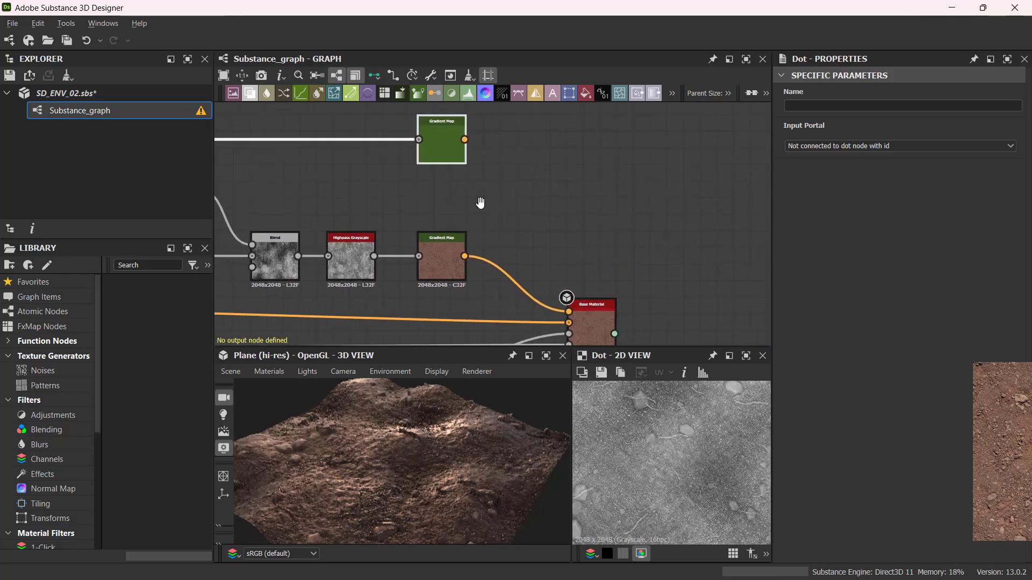
pyautogui.click(449, 140)
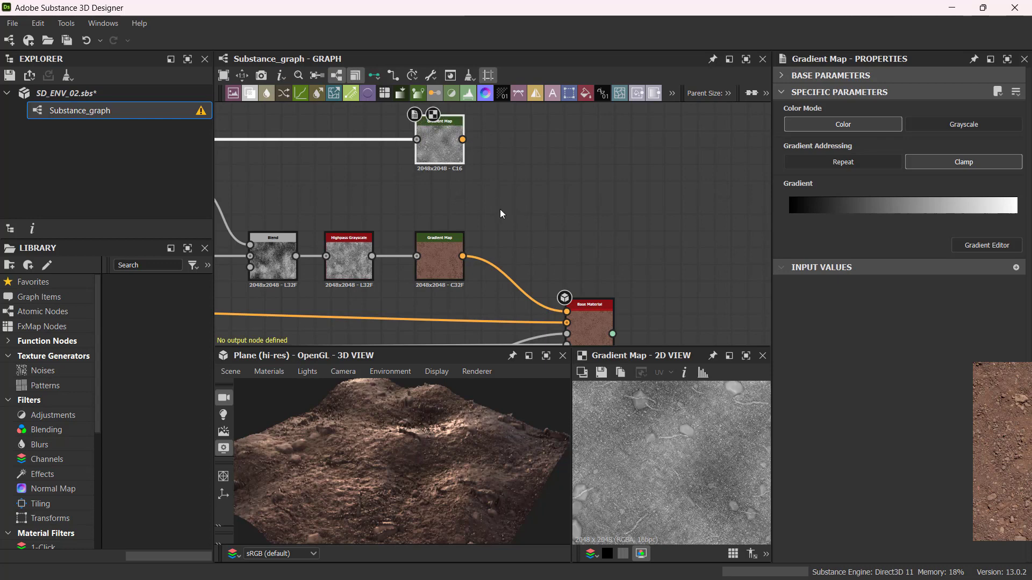
# Add a Blend node with the curvature Gradient Map as foreground and the photo-sampled Gradient Map as background.
pyautogui.click(491, 195)
pyautogui.press('space')
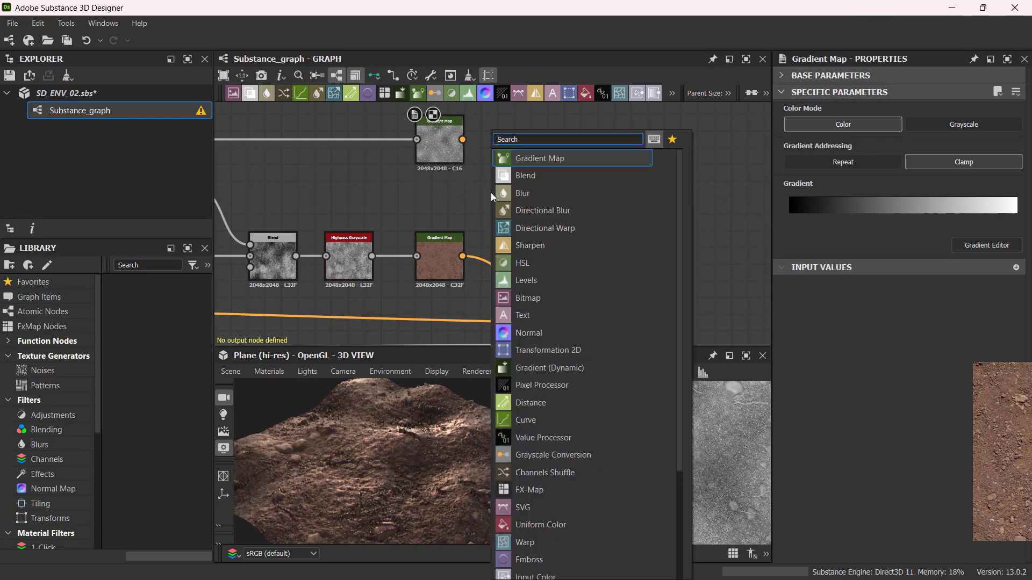
pyautogui.click(552, 177)
pyautogui.moveTo(510, 178); pyautogui.dragTo(576, 178)
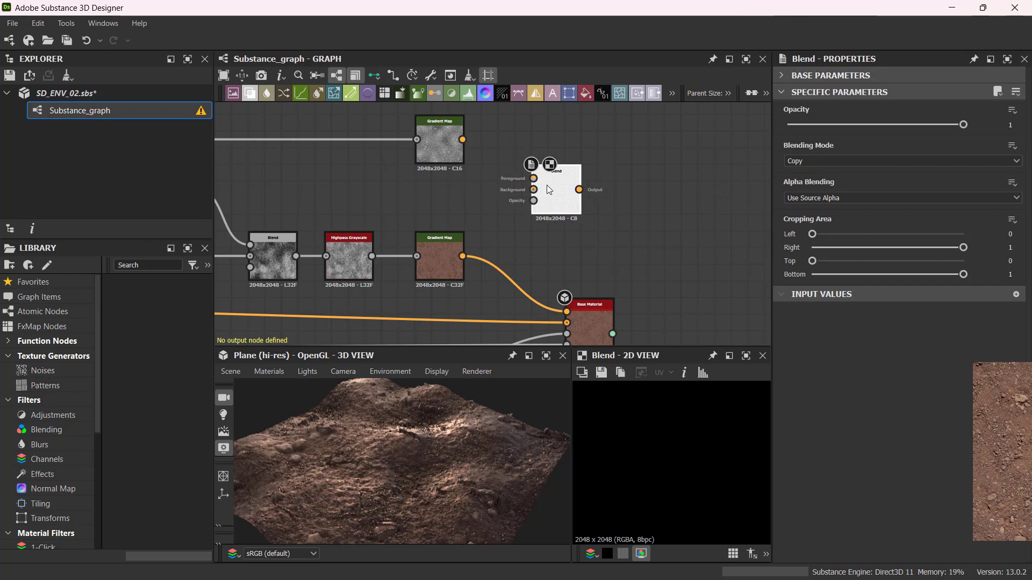
pyautogui.moveTo(462, 139); pyautogui.dragTo(533, 179)
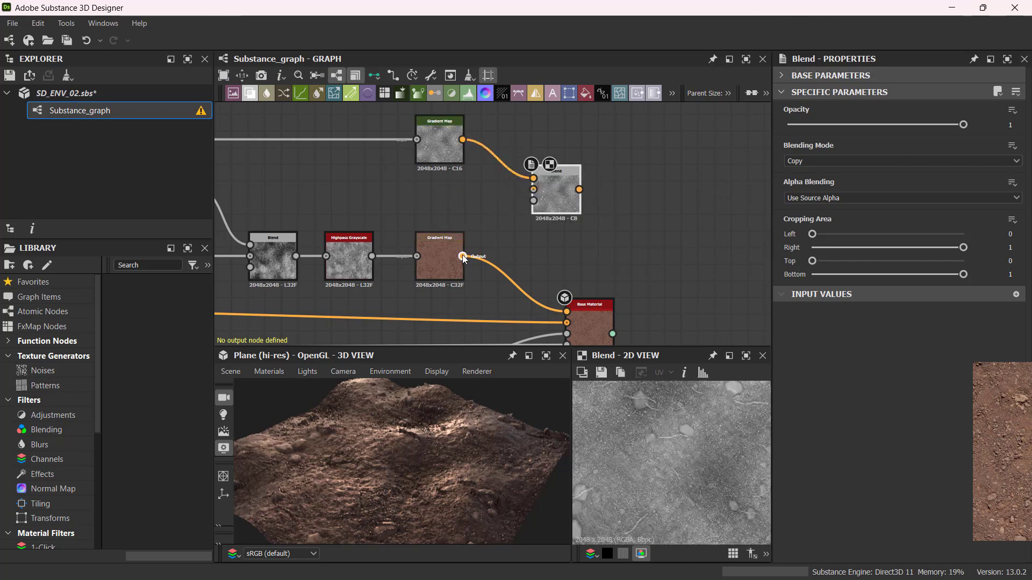
pyautogui.moveTo(462, 256); pyautogui.dragTo(535, 190)
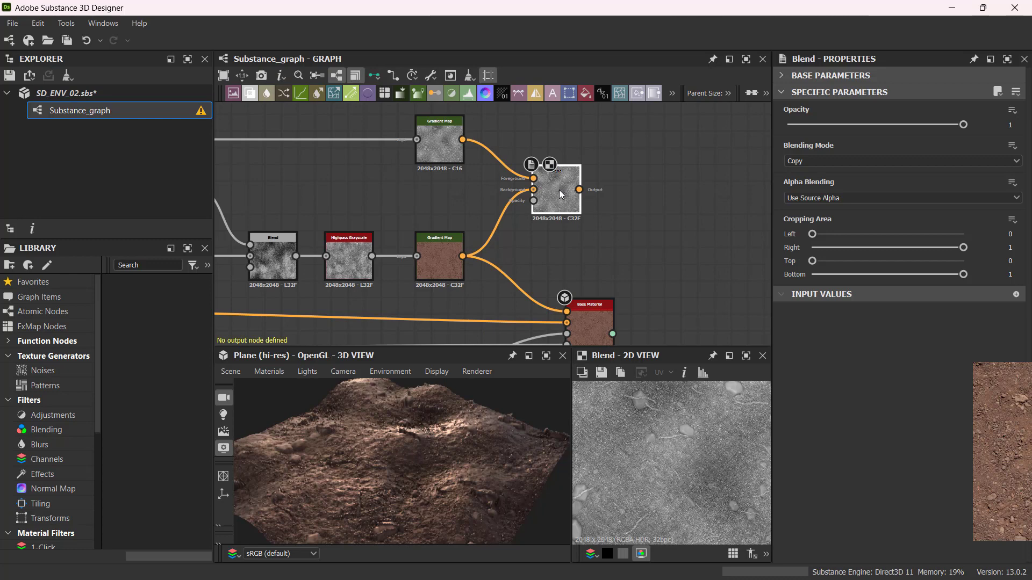
# Set the new Blend node's blending mode to Overlay, check the texture, and nudge the node slightly down.
pyautogui.click(848, 159)
pyautogui.scroll(-1, 852, 219)
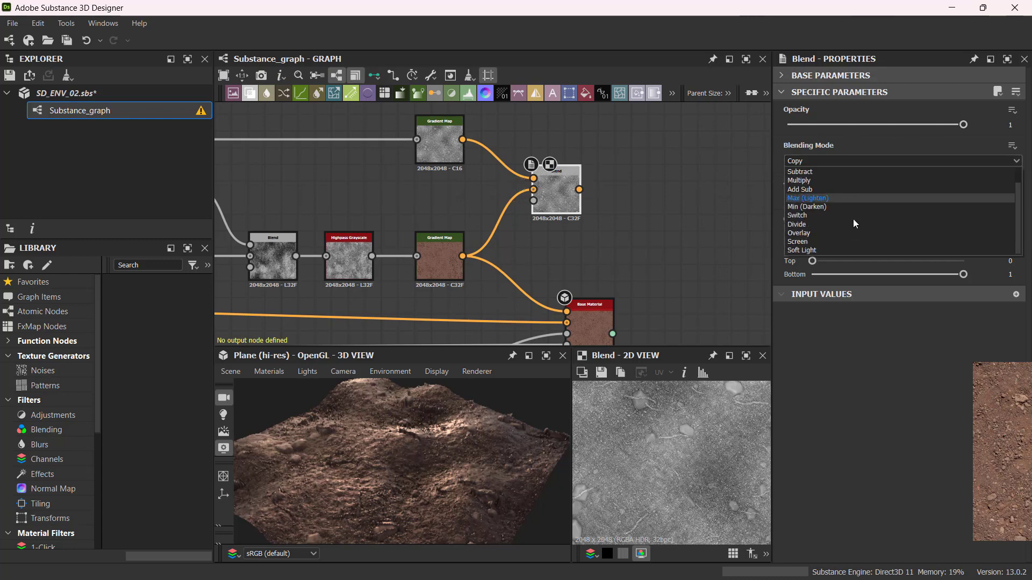
pyautogui.click(845, 232)
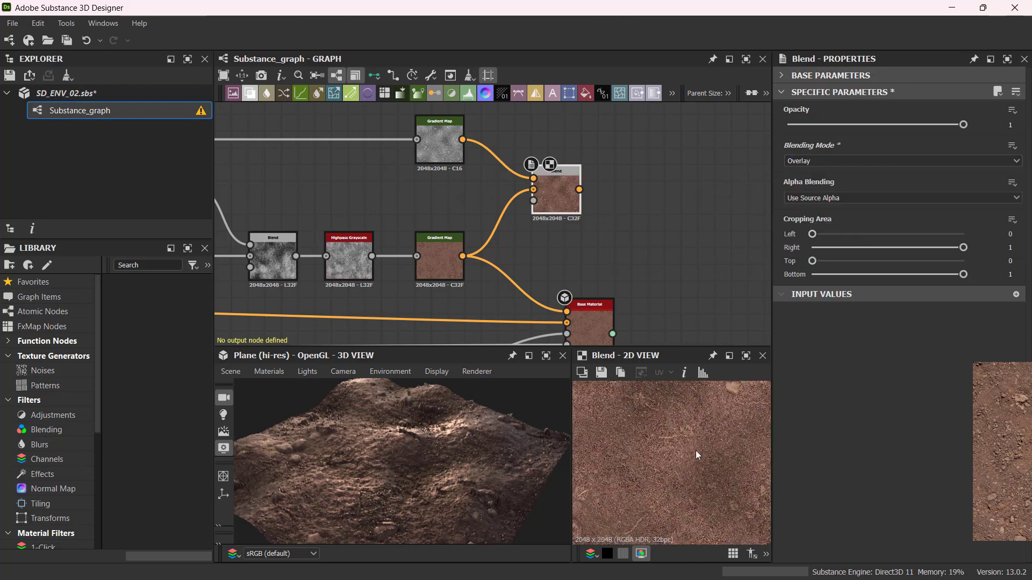
pyautogui.moveTo(694, 454); pyautogui.dragTo(582, 402, button='middle')
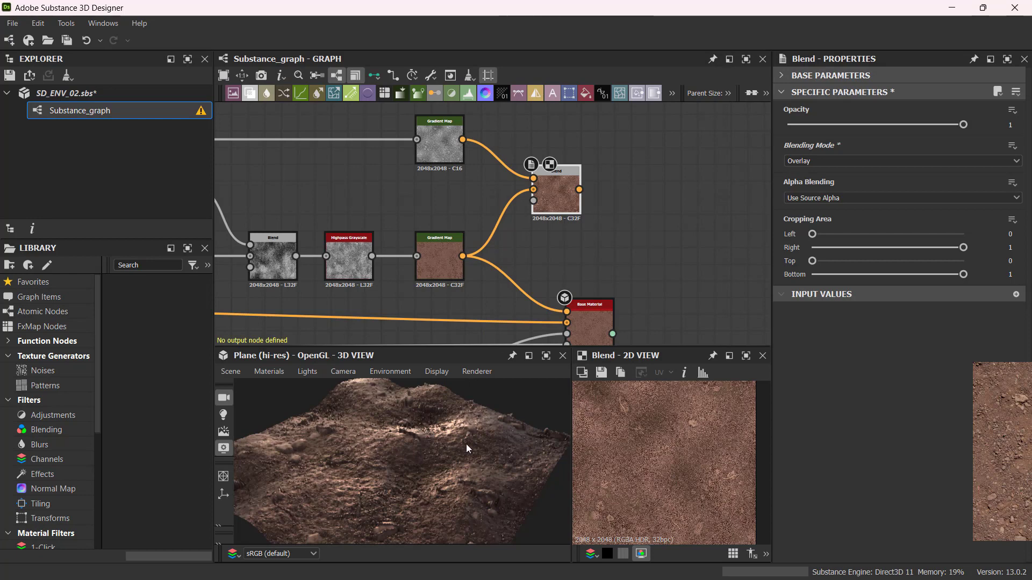
pyautogui.moveTo(565, 190)
pyautogui.mouseDown()
pyautogui.moveTo(555, 188)
pyautogui.moveTo(565, 196)
pyautogui.mouseUp()
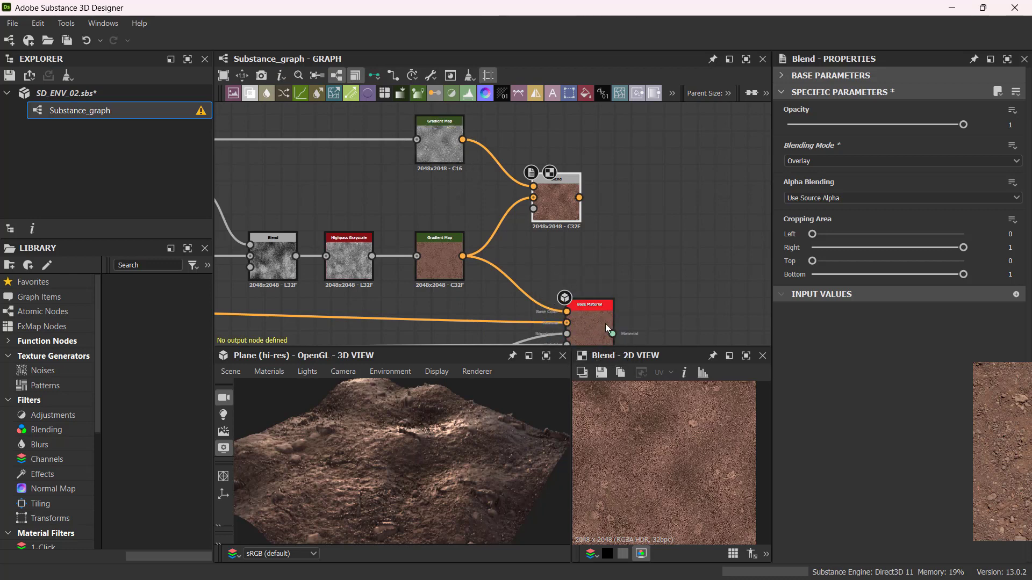
# Add a Dirt 3 node to the upper right of the Overlay Blend node, with Scale 1 and Disorder 0.
pyautogui.moveTo(622, 223); pyautogui.dragTo(526, 216, button='middle')
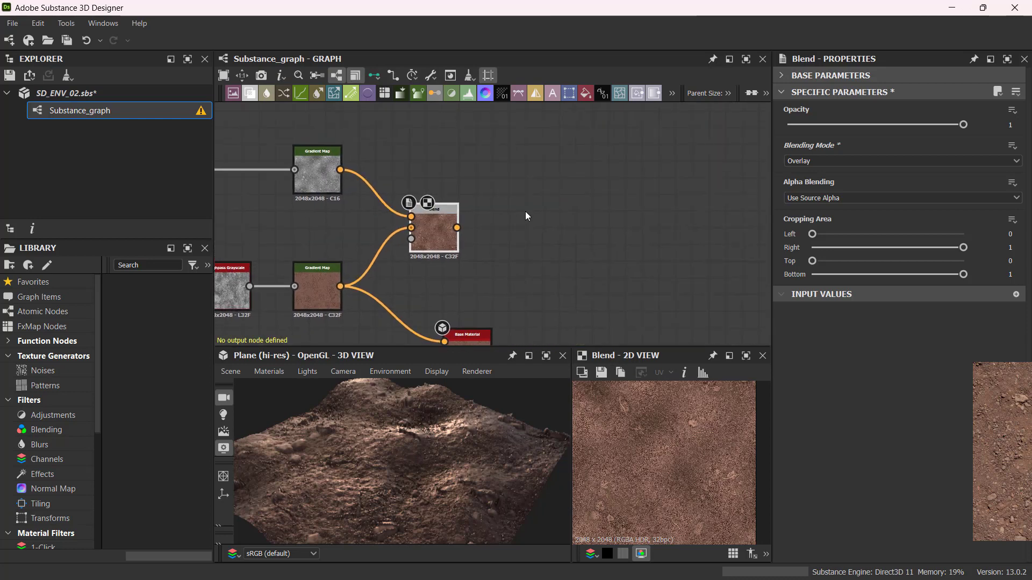
pyautogui.scroll(-1, 475, 326)
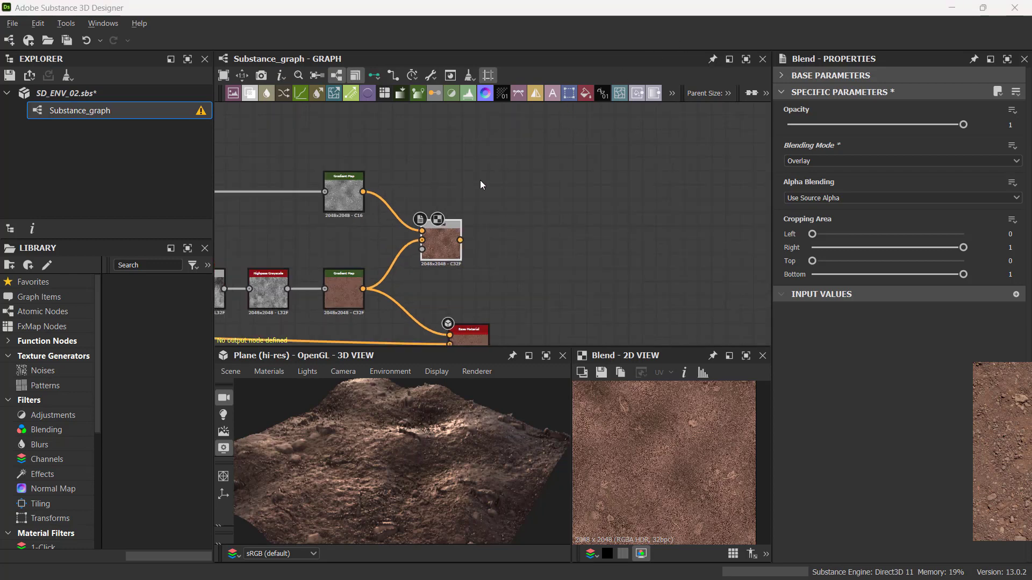
pyautogui.press('space')
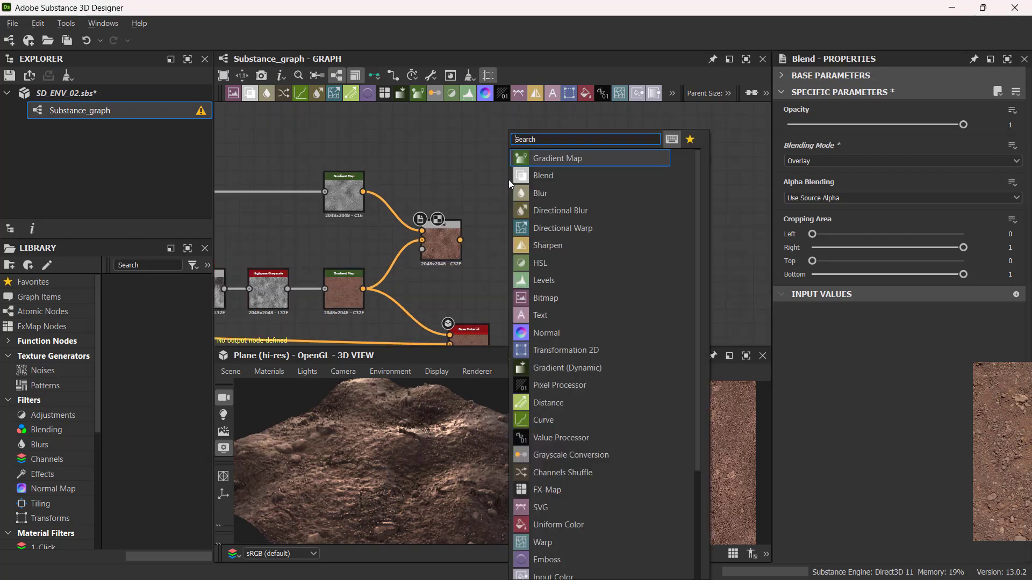
pyautogui.write('dirt')
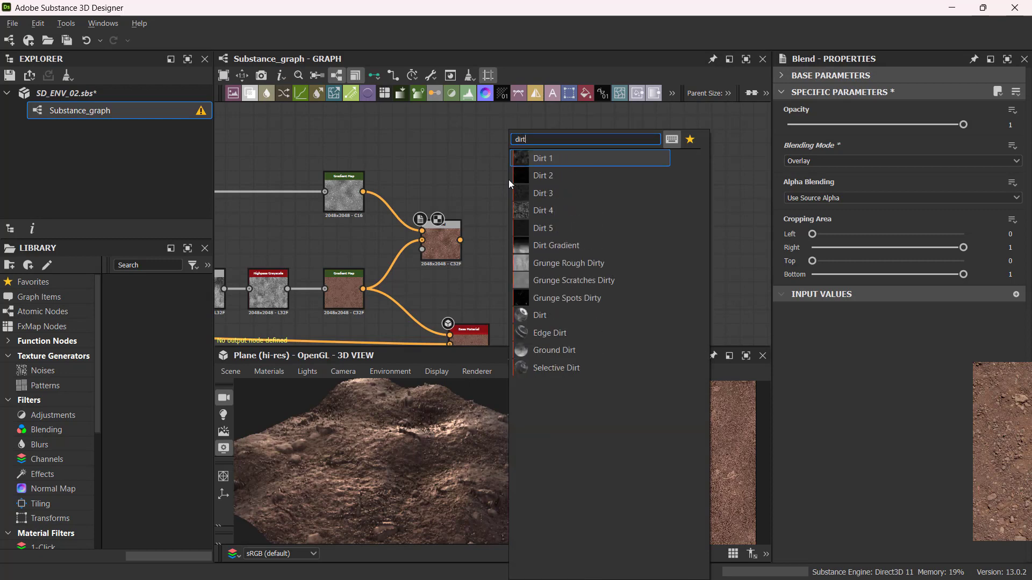
pyautogui.click(597, 194)
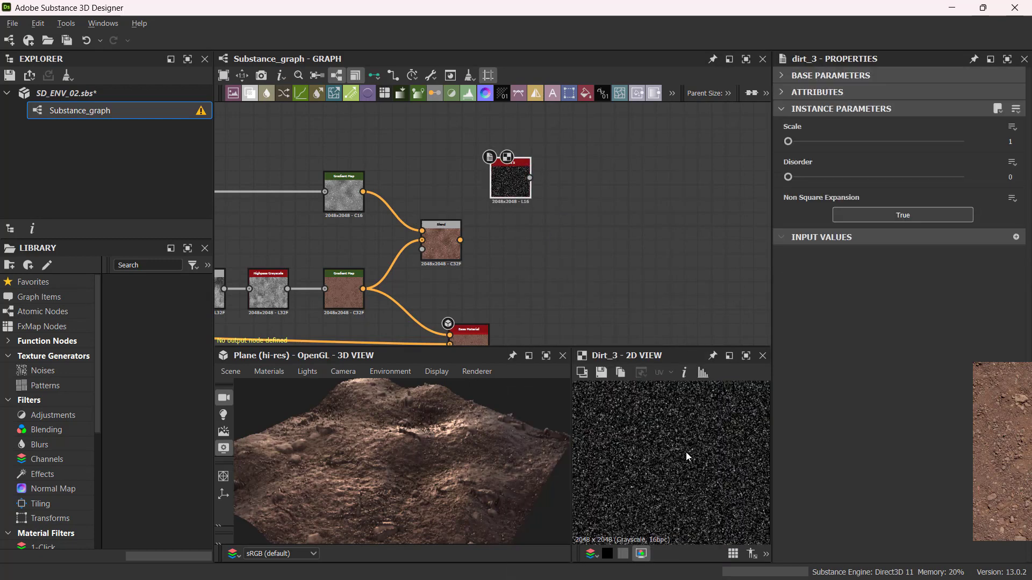
pyautogui.moveTo(794, 141); pyautogui.dragTo(743, 135)
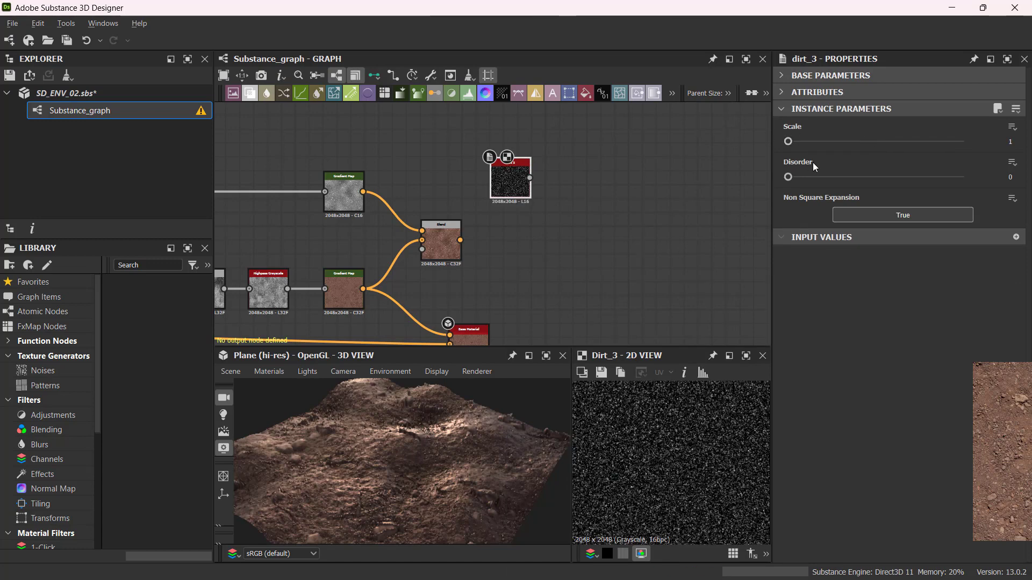
pyautogui.moveTo(788, 176); pyautogui.dragTo(763, 176)
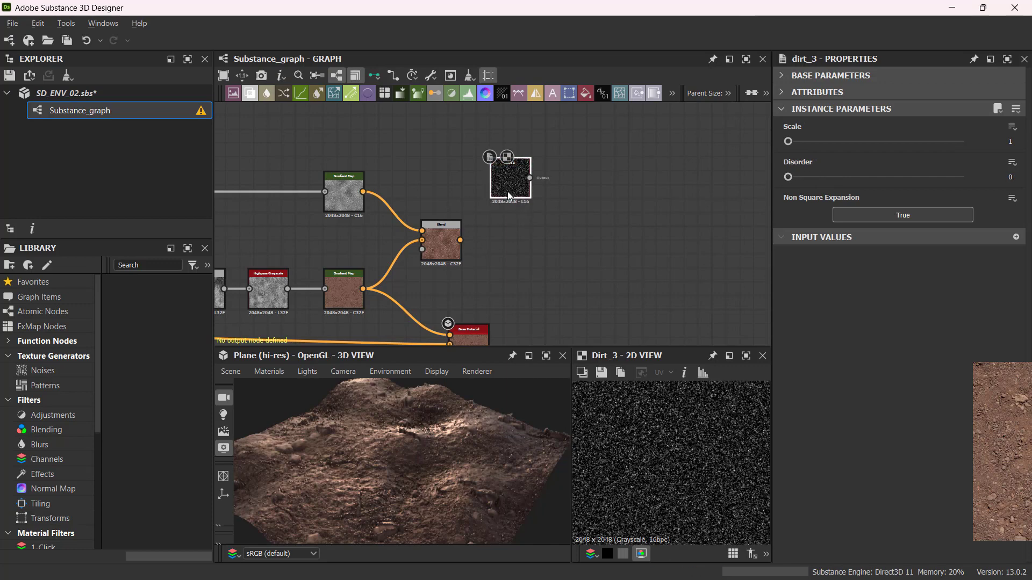
pyautogui.moveTo(509, 194); pyautogui.dragTo(504, 203)
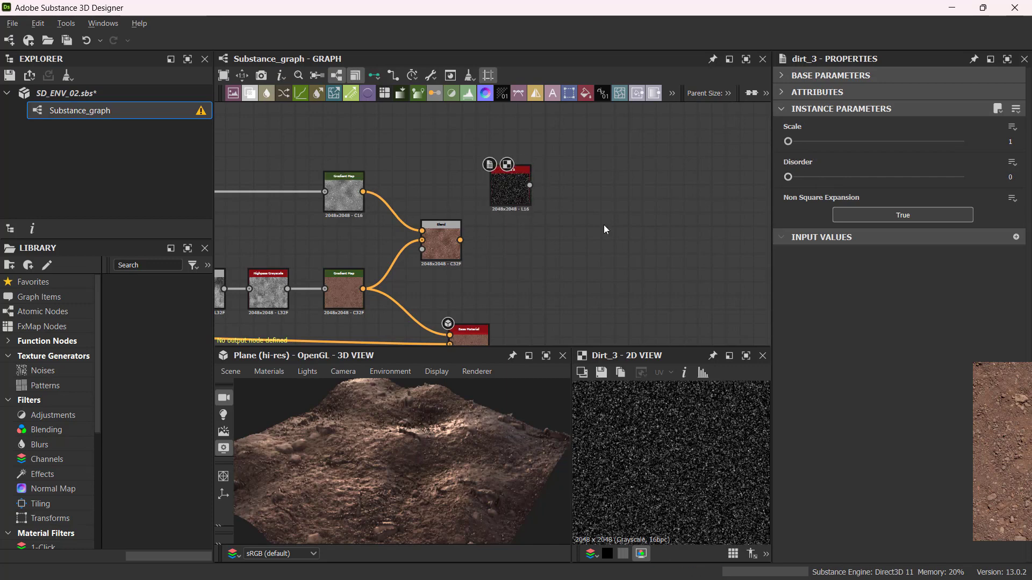
# Add a Gradient Map fed by the Dirt 3 node and move both nodes above the Overlay Blend node.
pyautogui.press('space')
pyautogui.click(670, 159)
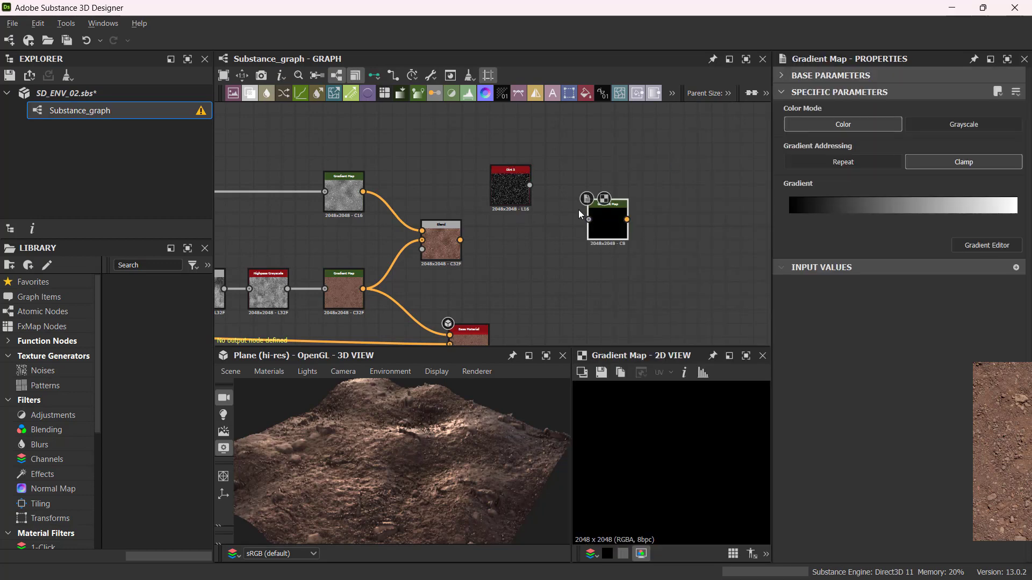
pyautogui.moveTo(602, 191); pyautogui.dragTo(604, 185)
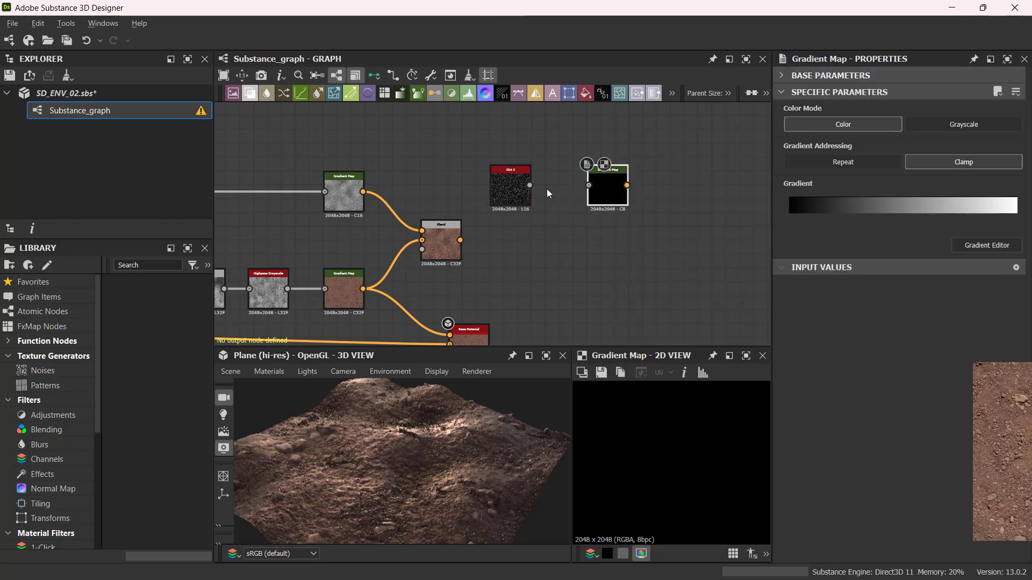
pyautogui.moveTo(530, 185); pyautogui.dragTo(588, 186)
pyautogui.moveTo(461, 149); pyautogui.dragTo(533, 195)
pyautogui.click(570, 236)
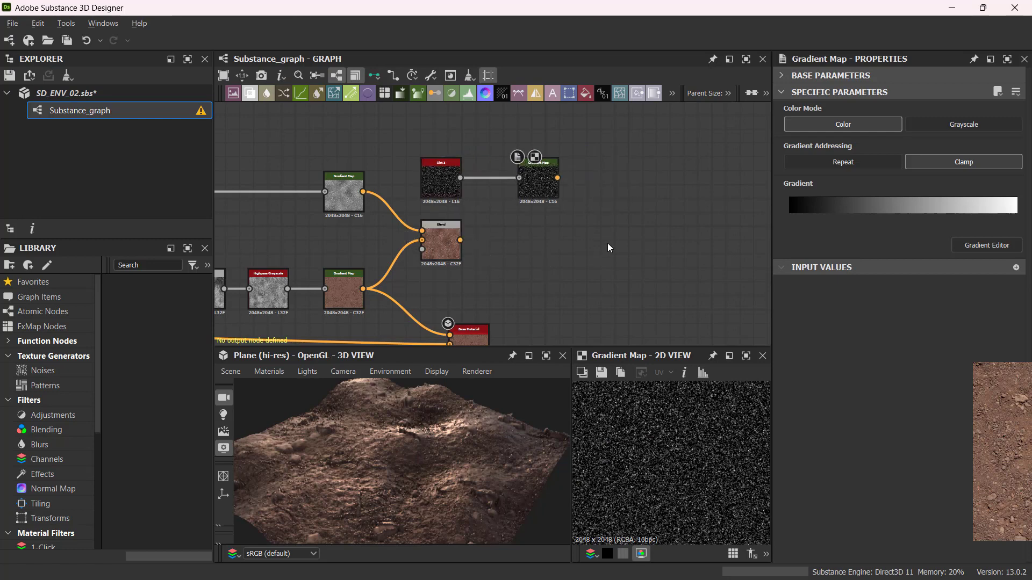
# Add a Blend node with the dirt Gradient Map as foreground and the Overlay Blend's output as background.
pyautogui.press('space')
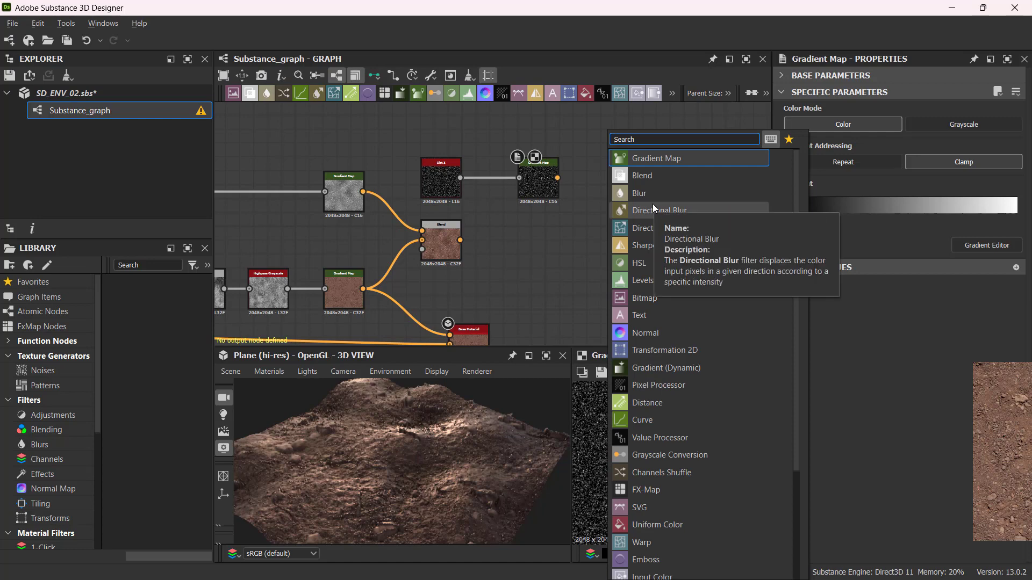
pyautogui.write('b')
pyautogui.click(672, 160)
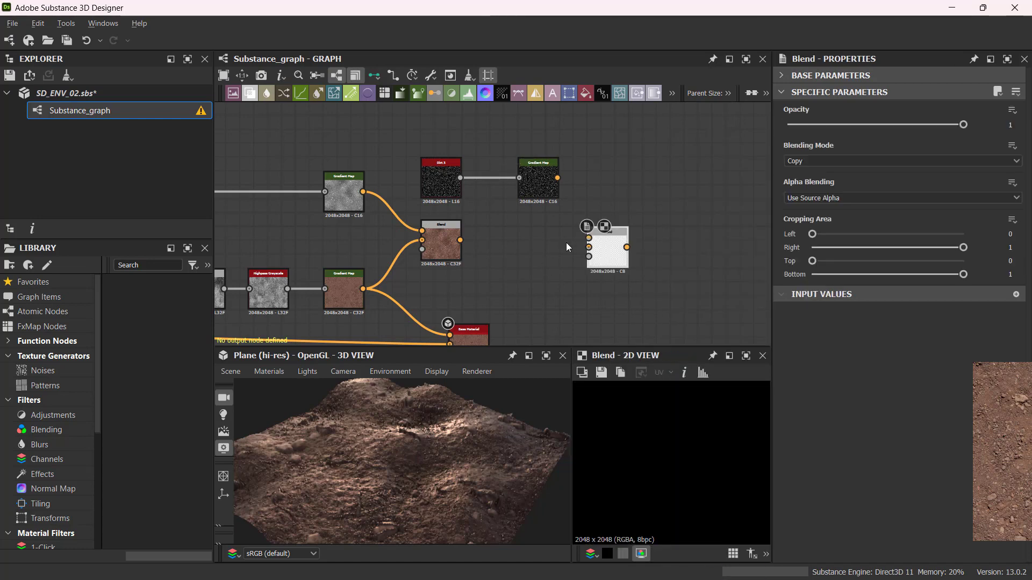
pyautogui.moveTo(557, 178); pyautogui.dragTo(588, 238)
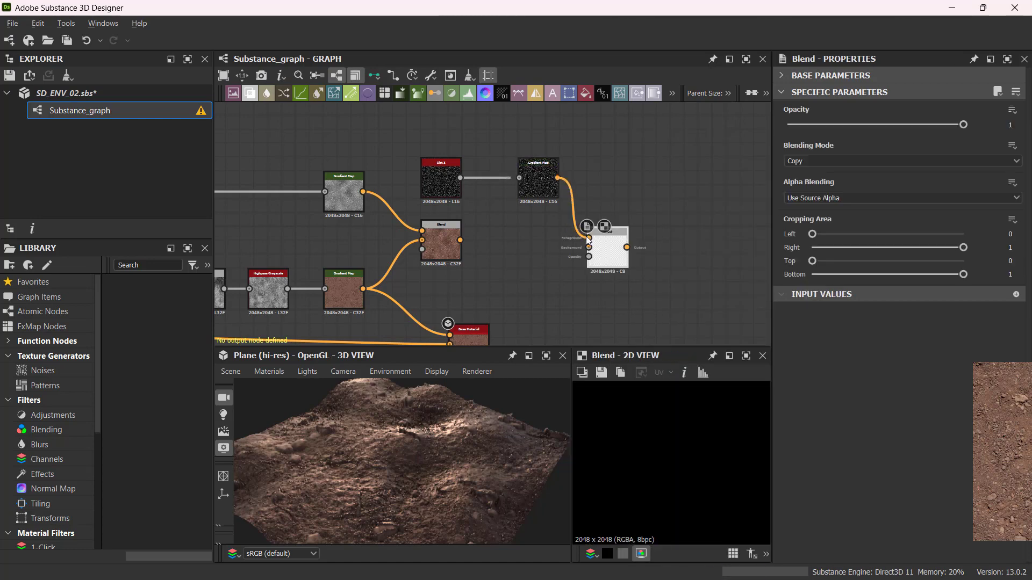
pyautogui.moveTo(461, 241); pyautogui.dragTo(616, 250)
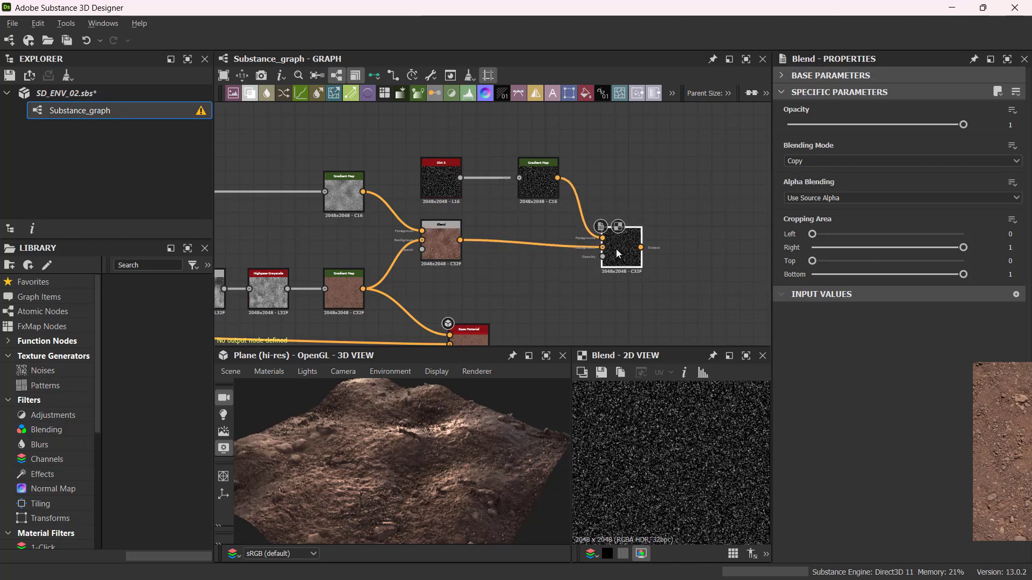
# Try the Overlay and Multiply blending modes on the dirt Blend node.
pyautogui.click(829, 160)
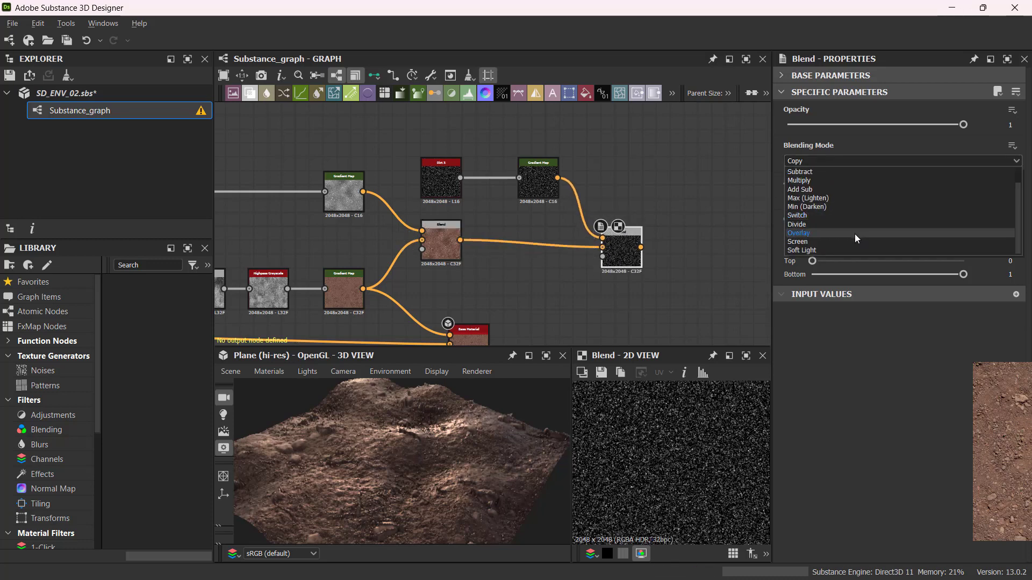
pyautogui.click(854, 235)
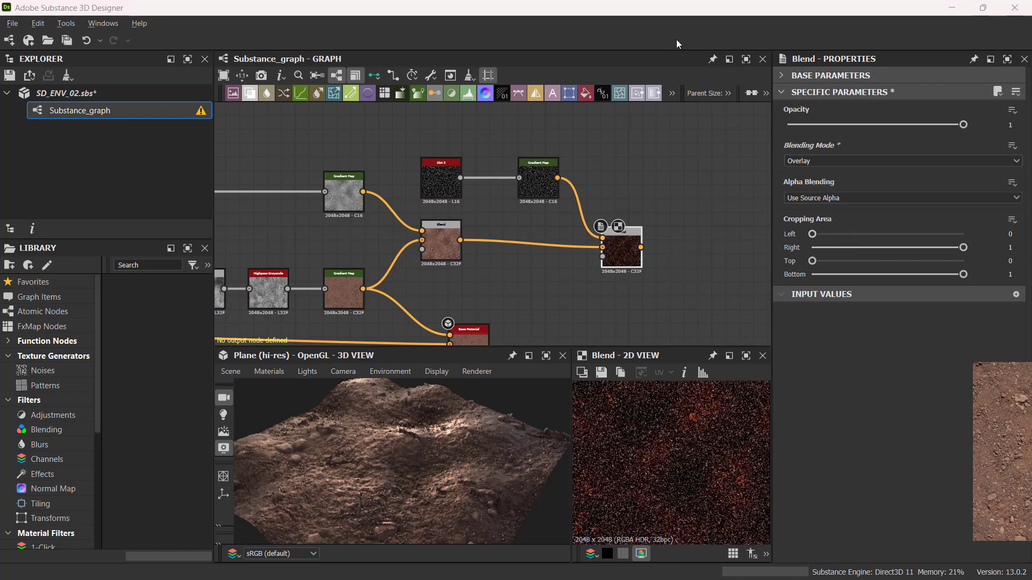
pyautogui.moveTo(623, 244)
pyautogui.mouseDown()
pyautogui.moveTo(637, 229)
pyautogui.moveTo(638, 243)
pyautogui.mouseUp()
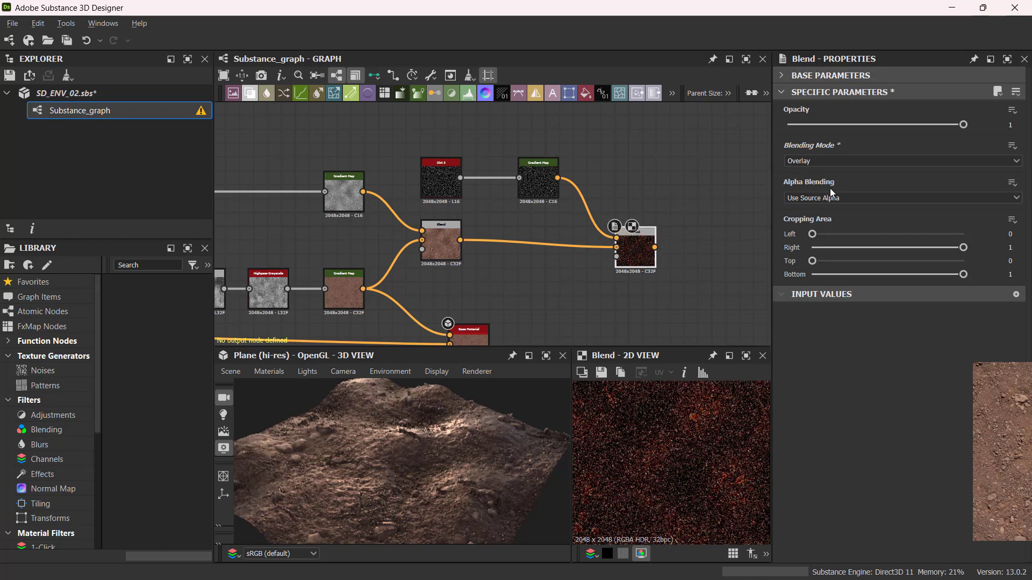
pyautogui.click(820, 161)
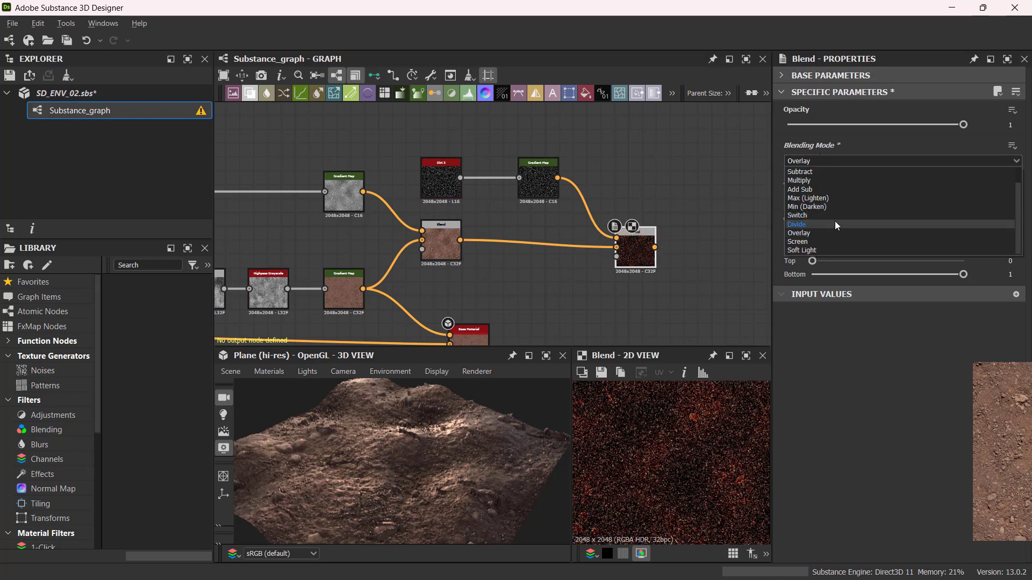
pyautogui.scroll(-1, 827, 239)
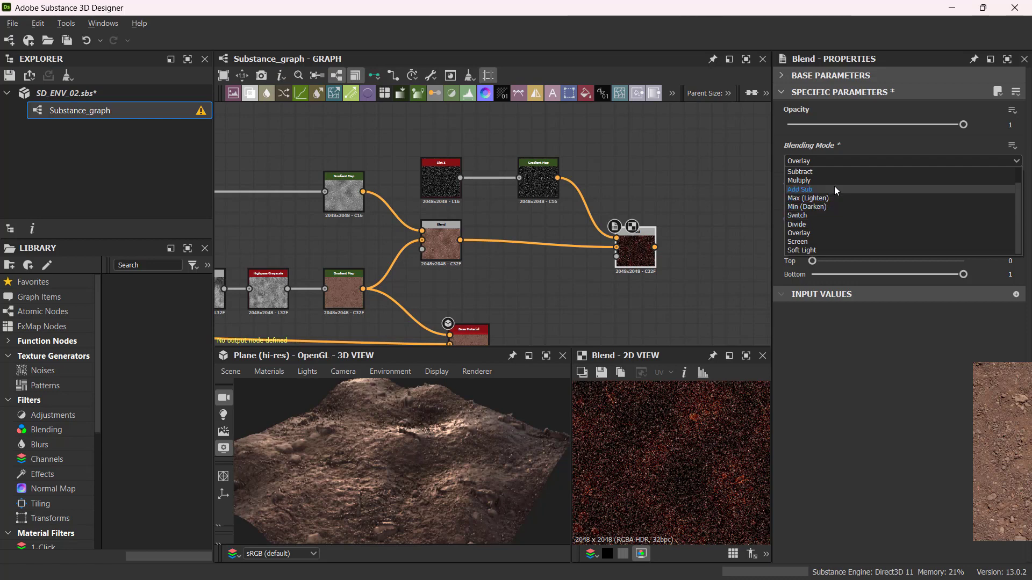
pyautogui.click(836, 163)
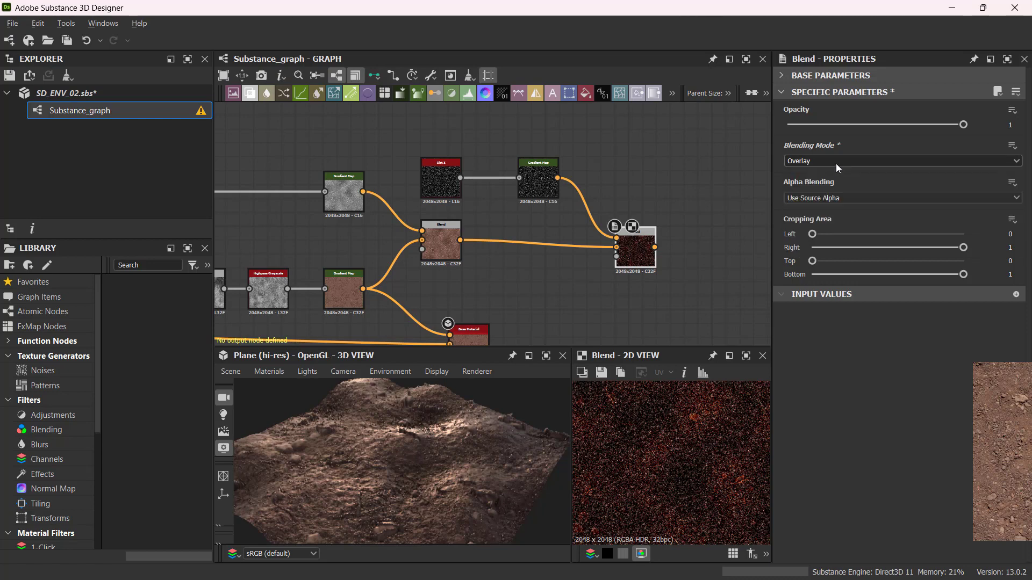
pyautogui.click(827, 160)
pyautogui.click(827, 180)
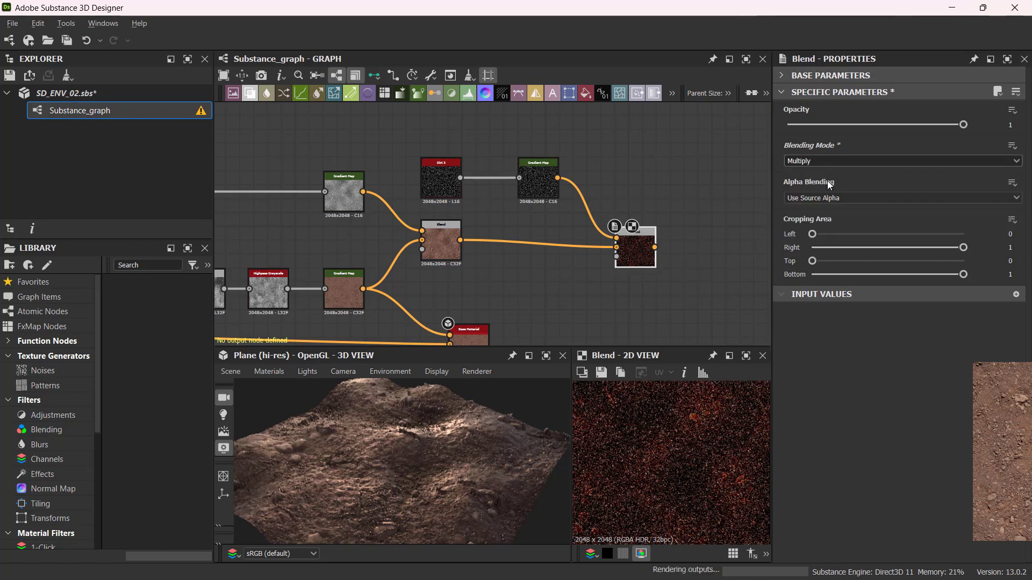
# Set the dirt Blend node's blending mode to Subtract and its opacity to about 0.49.
pyautogui.click(823, 160)
pyautogui.click(821, 171)
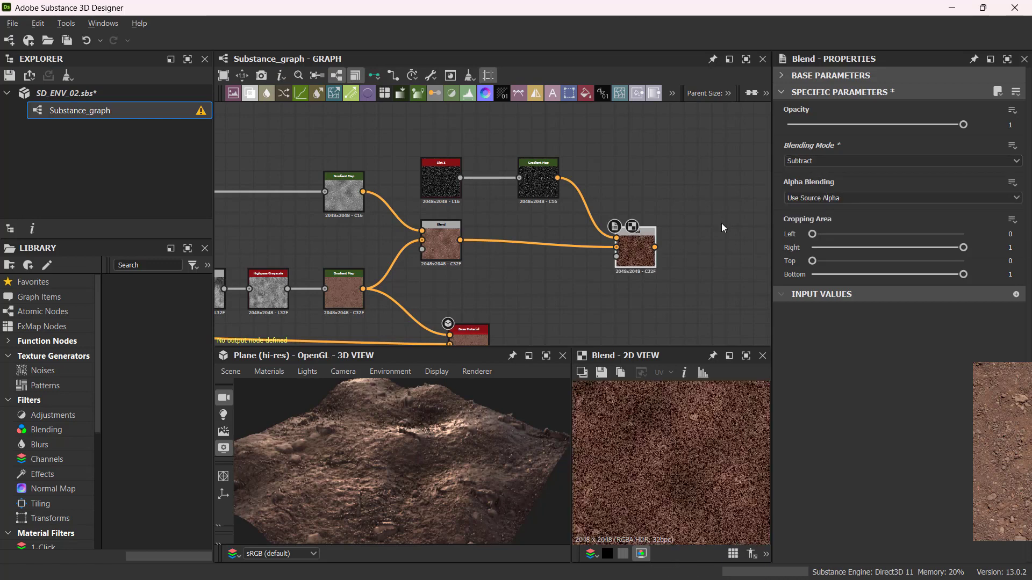
pyautogui.moveTo(963, 124); pyautogui.dragTo(873, 127)
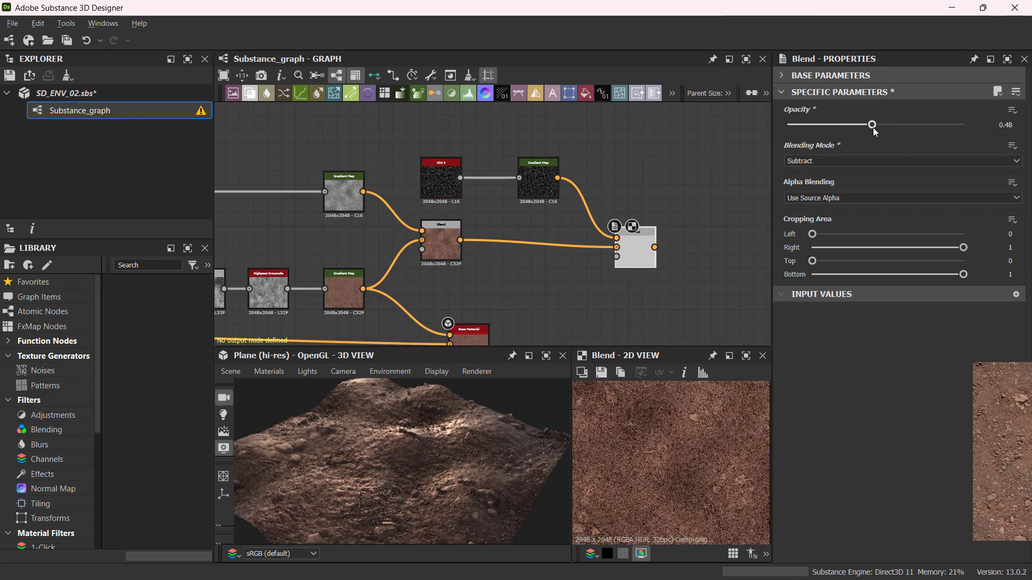
# Align the Subtract Blend node with the Overlay Blend node and move the Base Material to the right of the color nodes.
pyautogui.moveTo(632, 247)
pyautogui.mouseDown()
pyautogui.moveTo(606, 234)
pyautogui.moveTo(616, 250)
pyautogui.mouseUp()
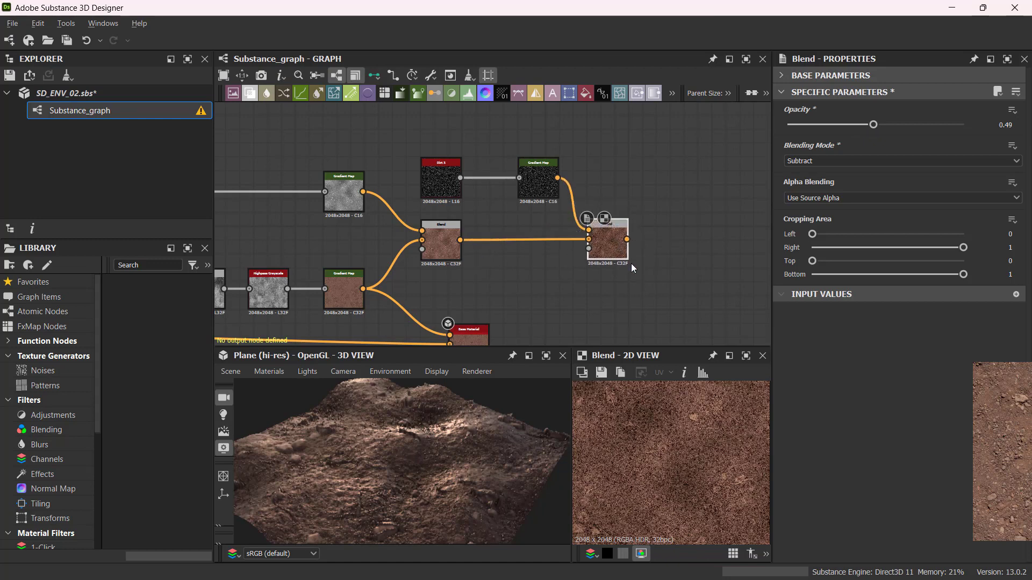
pyautogui.moveTo(631, 263); pyautogui.dragTo(552, 239, button='middle')
pyautogui.moveTo(382, 299); pyautogui.dragTo(621, 291)
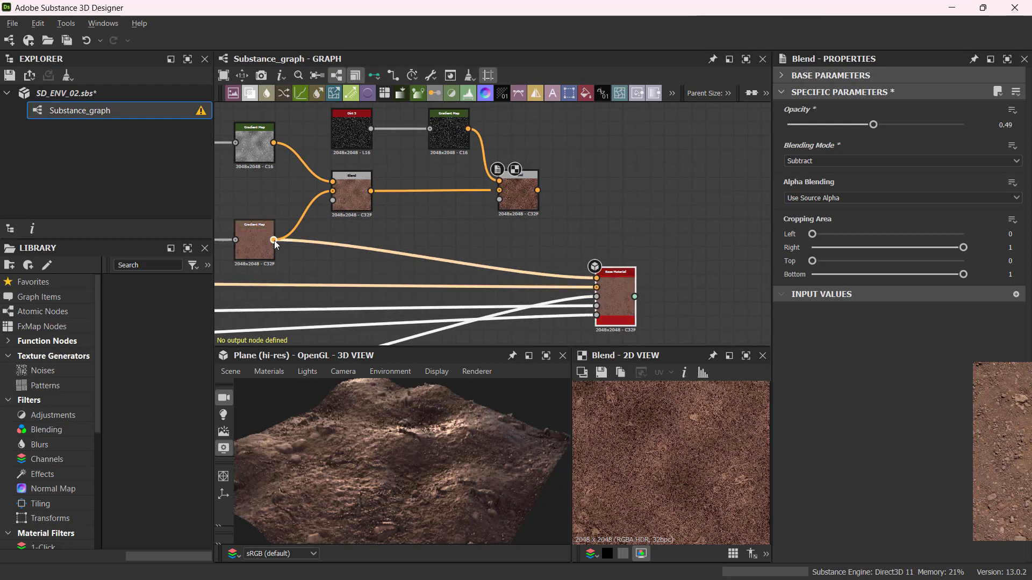
pyautogui.keyDown('shift'); pyautogui.moveTo(274, 240); pyautogui.dragTo(535, 192); pyautogui.keyUp('shift')
pyautogui.hotkey('ctrl', 'z')
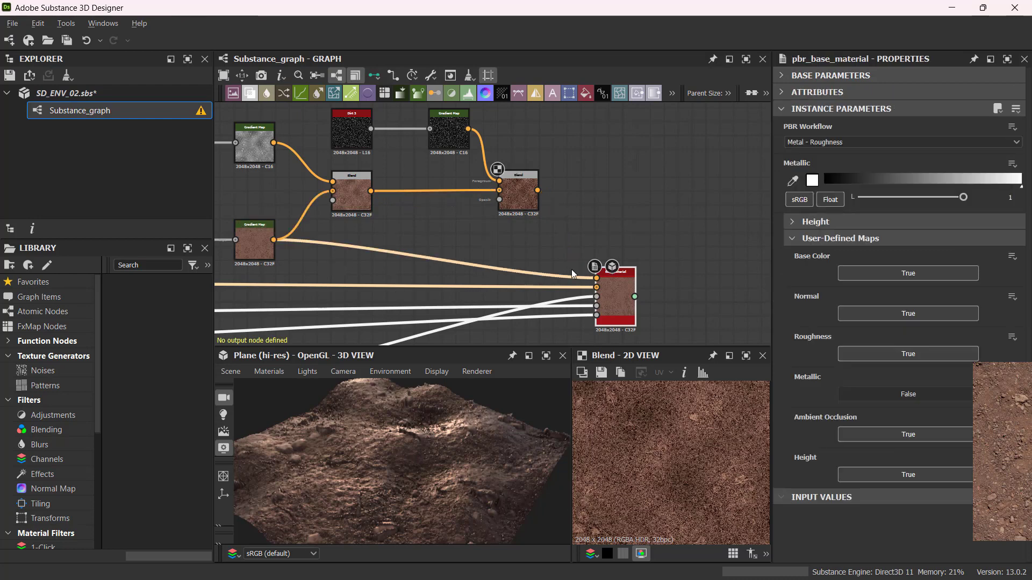
pyautogui.keyDown('shift'); pyautogui.moveTo(273, 240); pyautogui.dragTo(538, 194); pyautogui.keyUp('shift')
pyautogui.press('Escape')
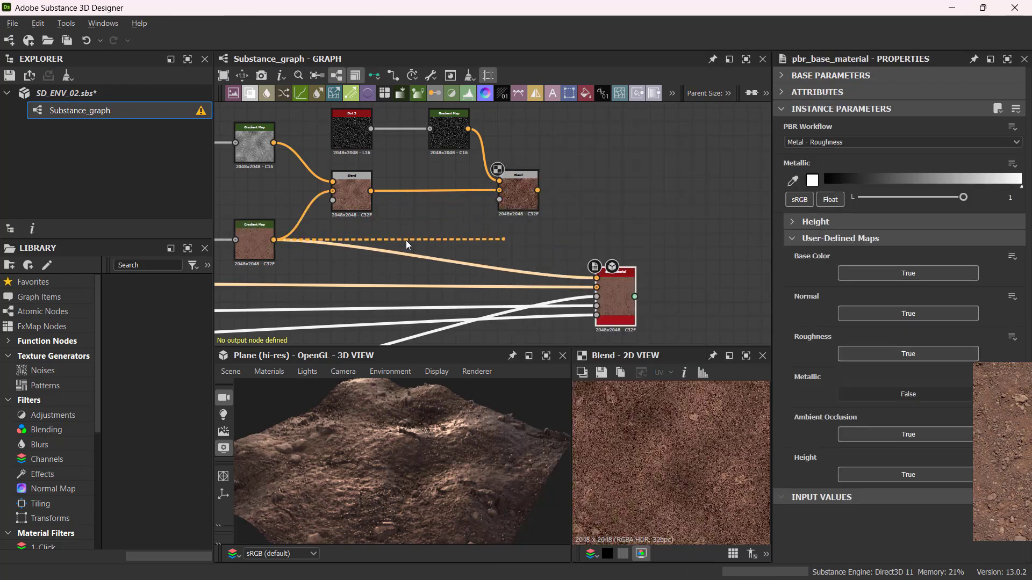
# Connect the Subtract Blend's output to the Base Material's base color input and inspect the lit ground surface in 3D.
pyautogui.moveTo(538, 190); pyautogui.dragTo(595, 278)
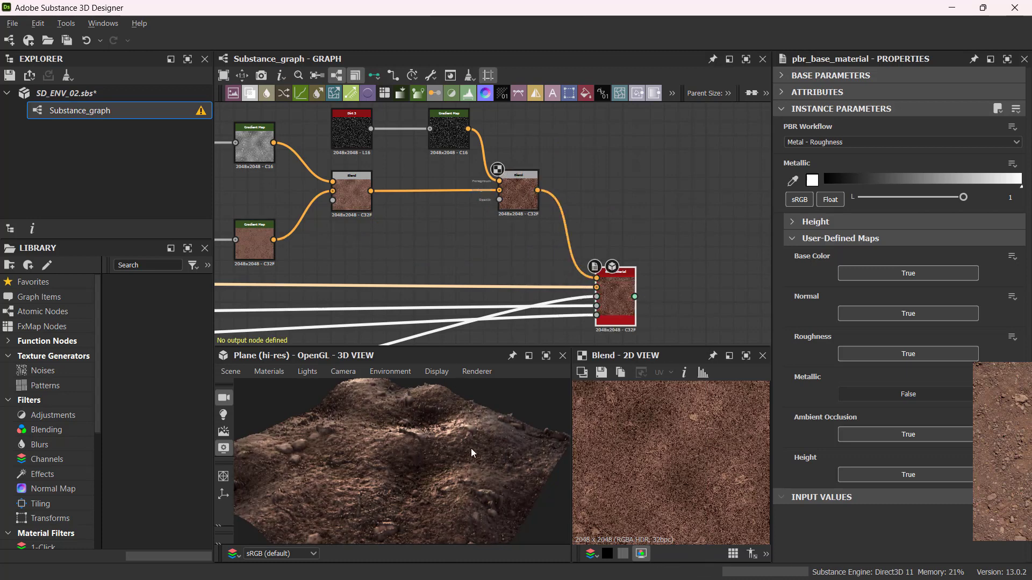
pyautogui.scroll(-1, 466, 502)
pyautogui.moveTo(465, 502); pyautogui.dragTo(428, 474)
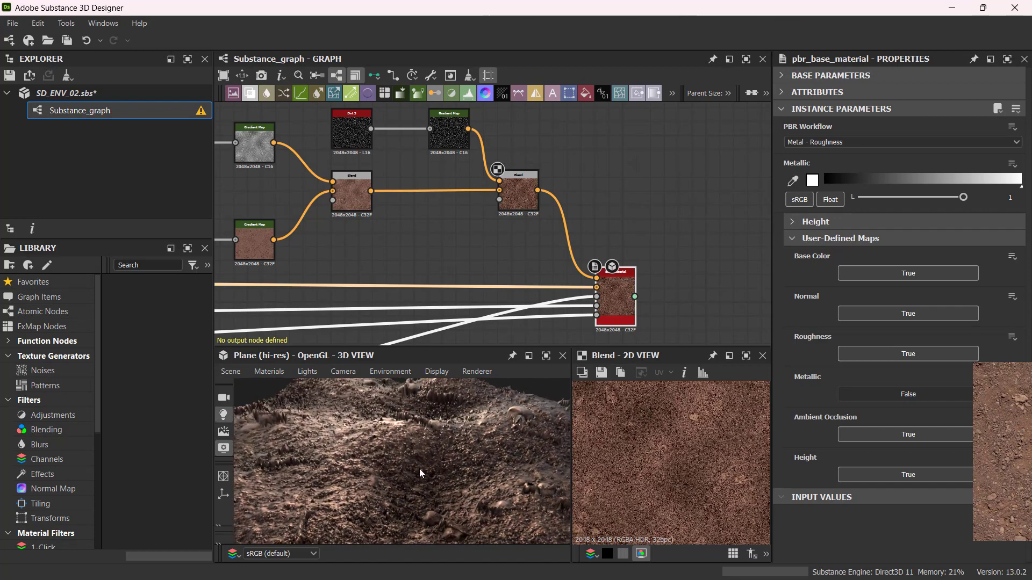
pyautogui.keyDown('ctrl'); pyautogui.keyDown('shift'); pyautogui.moveTo(420, 470); pyautogui.dragTo(462, 457, button='right'); pyautogui.keyUp('shift'); pyautogui.keyUp('ctrl')
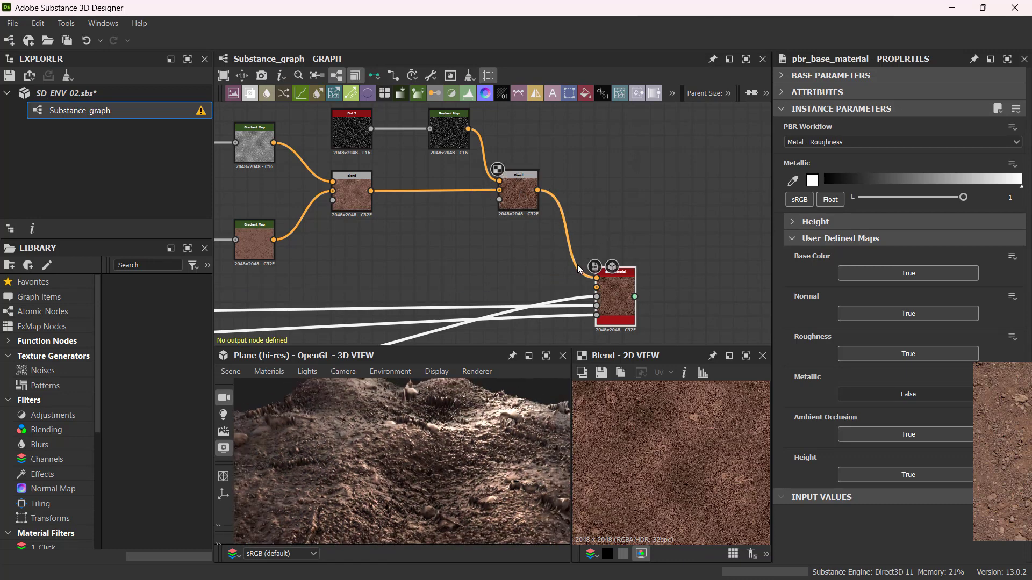
pyautogui.moveTo(454, 446); pyautogui.dragTo(423, 481)
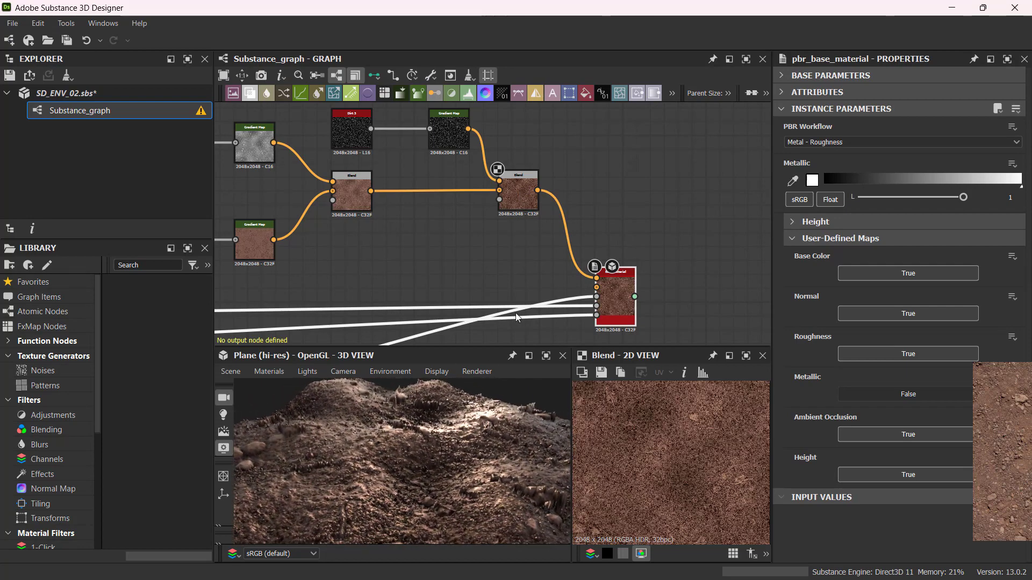
pyautogui.scroll(-1, 475, 260)
pyautogui.moveTo(479, 261); pyautogui.dragTo(513, 259, button='middle')
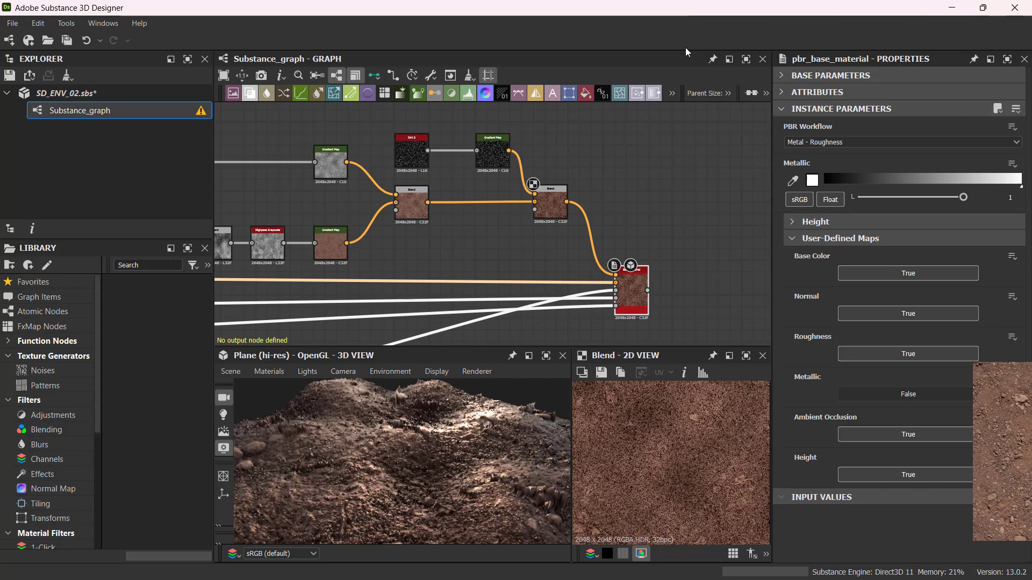